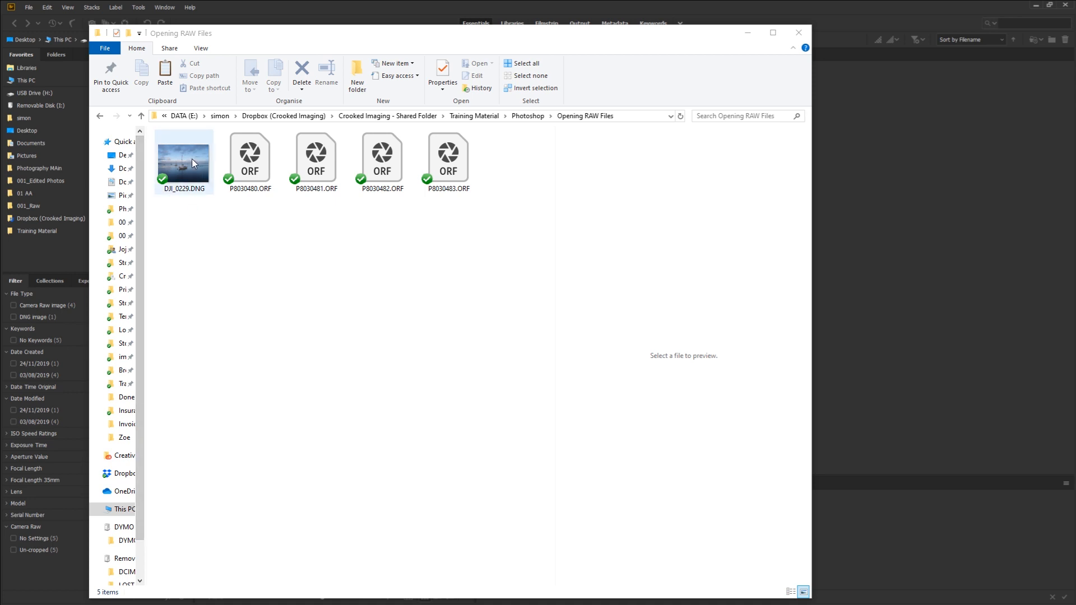
- Open DJI_0229.DNG in Camera Raw and set Clarity to +41, Contrast to +20 and Highlights to -28
{"action": "left_click", "coordinate": [192, 160]}
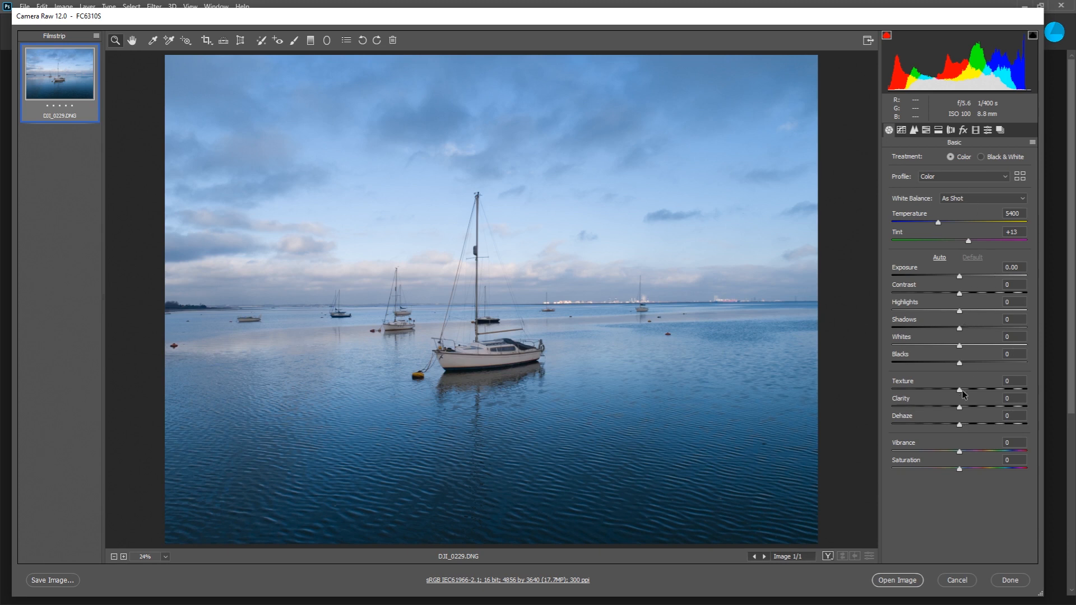
{"action": "left_click_drag", "start_coordinate": [960, 407], "coordinate": [987, 409]}
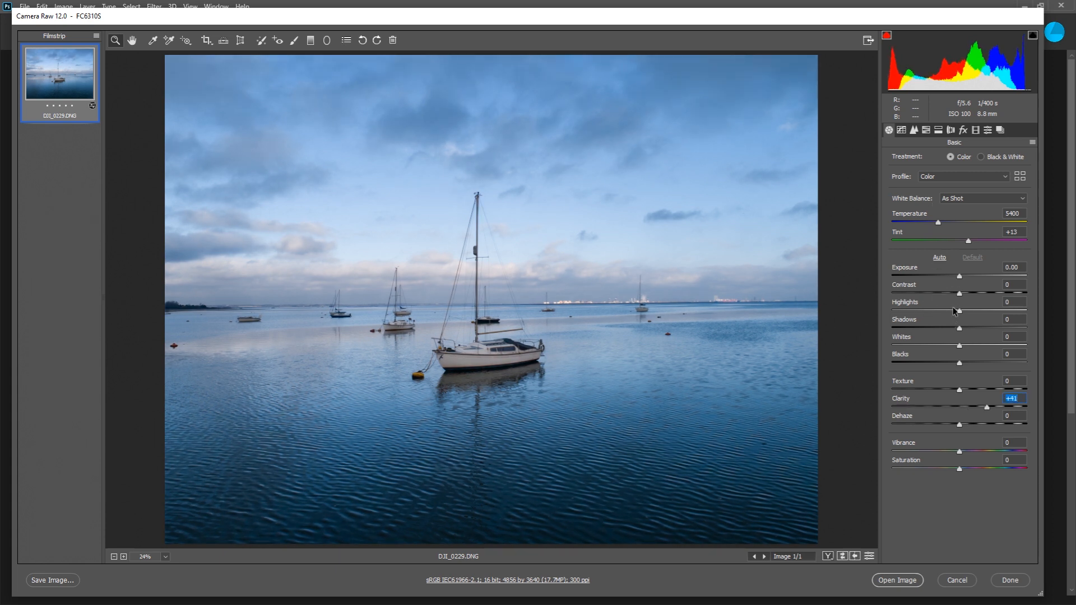
{"action": "left_click_drag", "start_coordinate": [959, 293], "coordinate": [941, 311]}
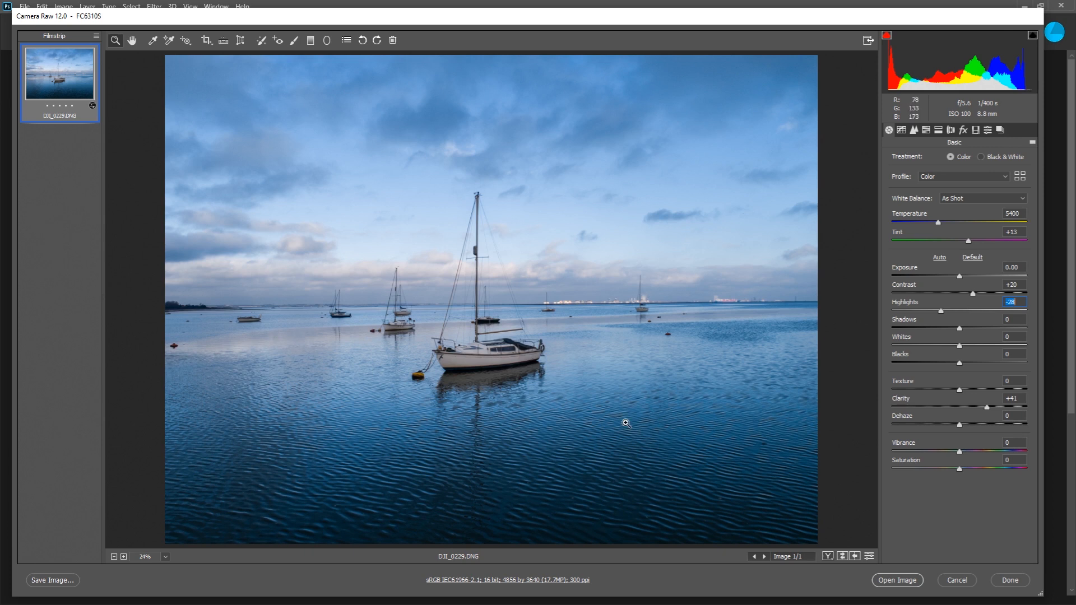
- Set Shadows to +64 and Whites to +36, and open the adjusted boat image in Photoshop
{"action": "left_click_drag", "start_coordinate": [960, 329], "coordinate": [1003, 336]}
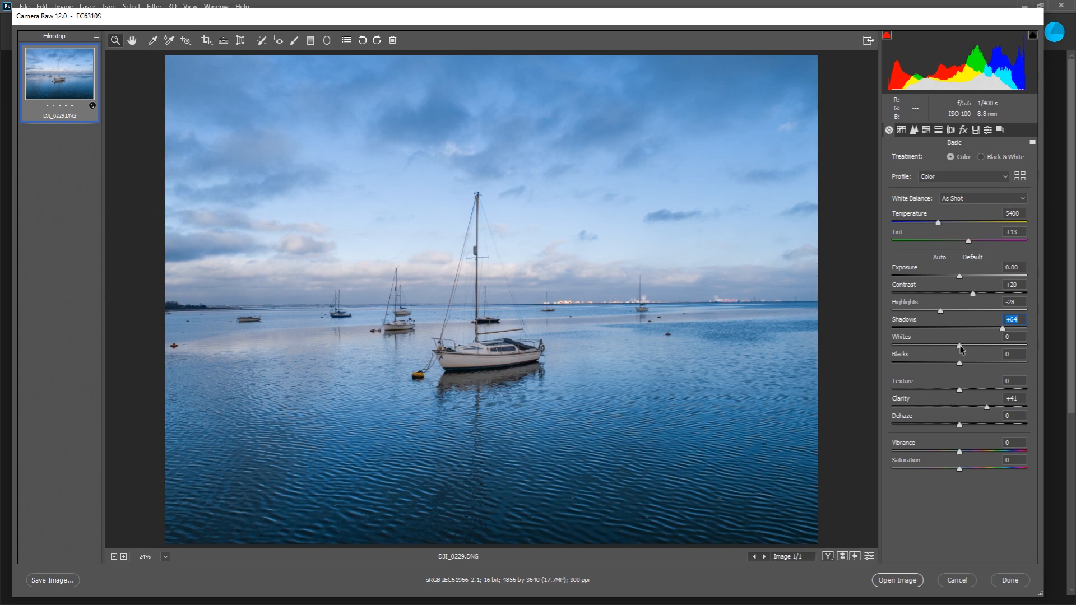
{"action": "left_click_drag", "start_coordinate": [959, 346], "coordinate": [985, 348]}
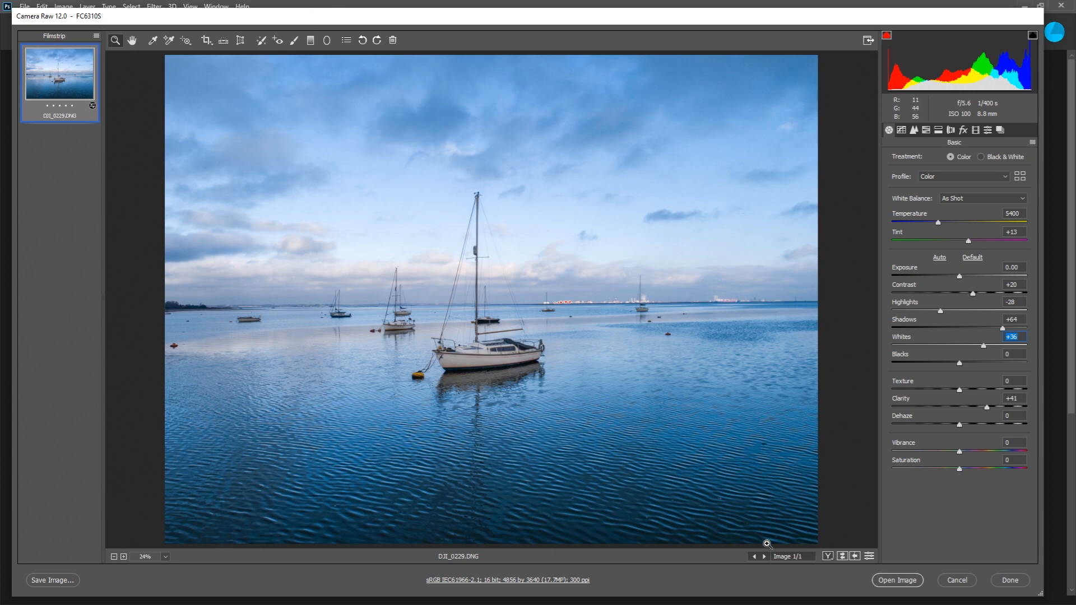
{"action": "left_click", "coordinate": [904, 583]}
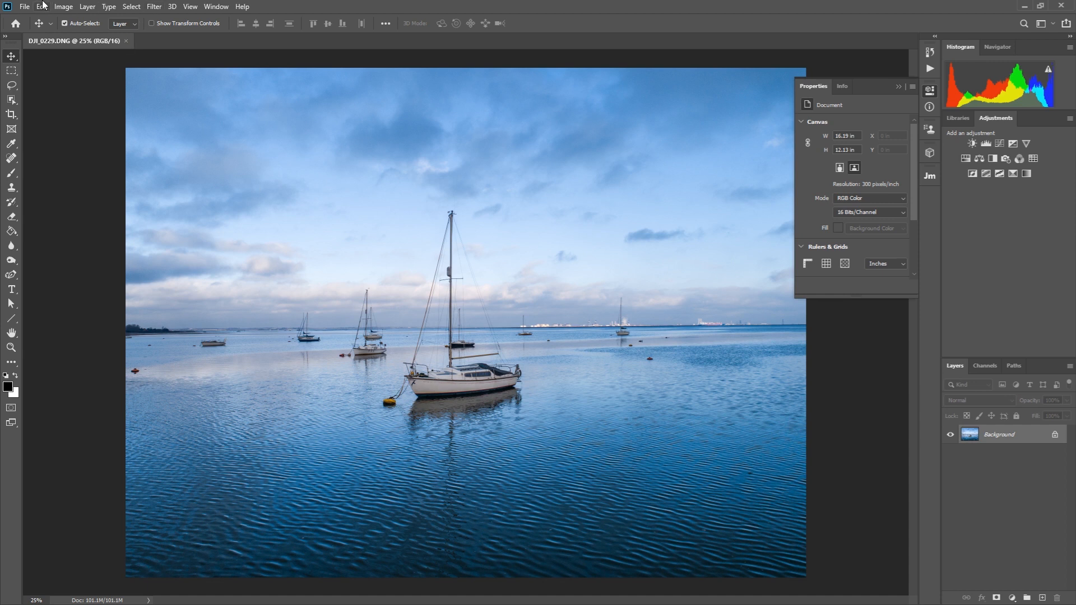
- Prepare to save the boat image on the computer in JPEG format as DJI_0229.jpg in the Opening RAW Files folder
{"action": "left_click", "coordinate": [24, 7]}
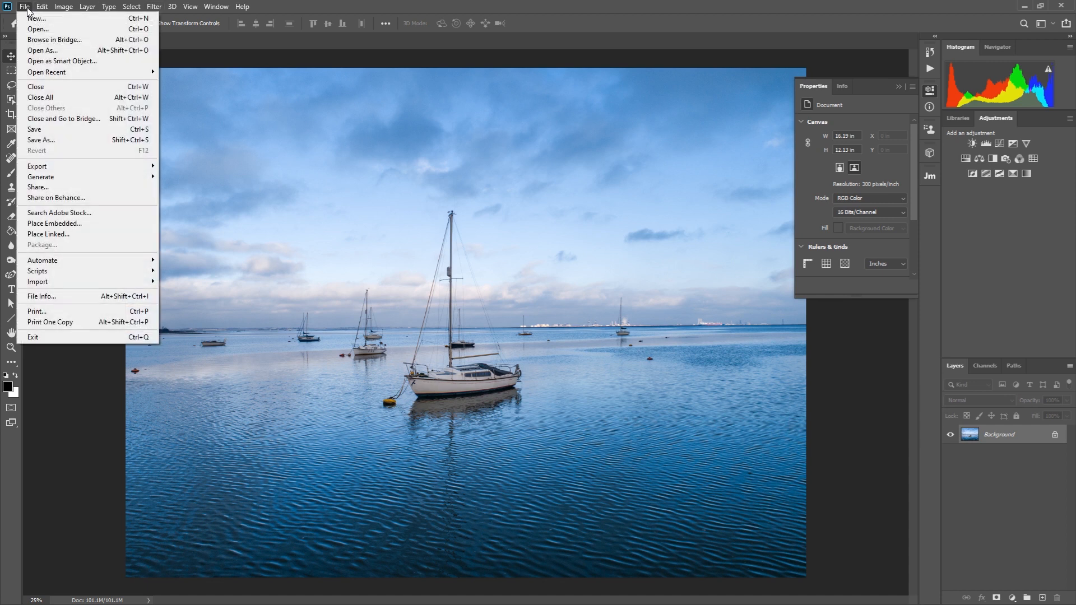
{"action": "left_click", "coordinate": [69, 129]}
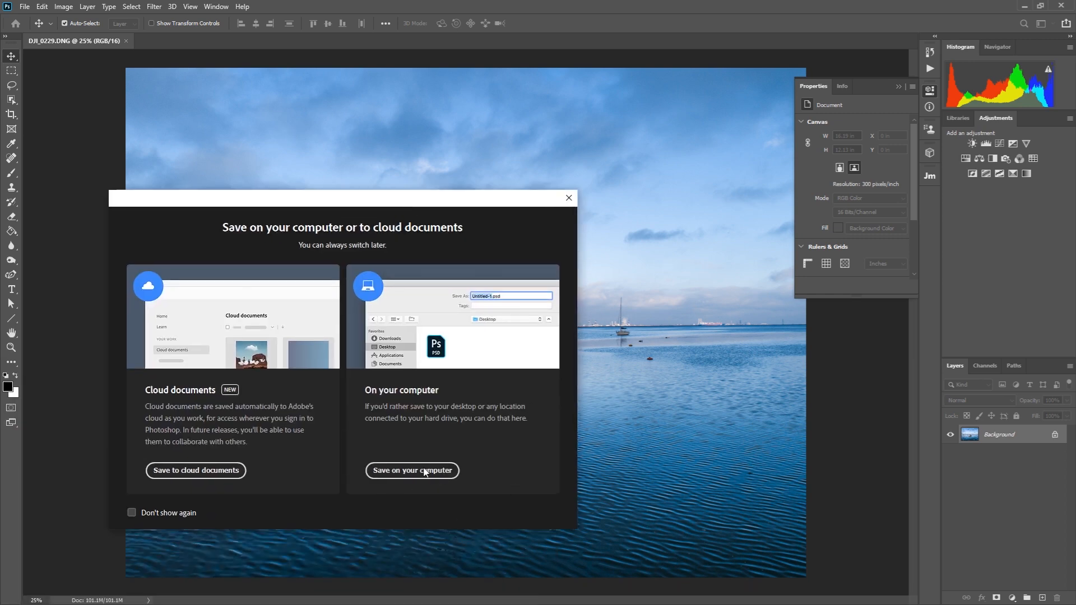
{"action": "left_click", "coordinate": [425, 472]}
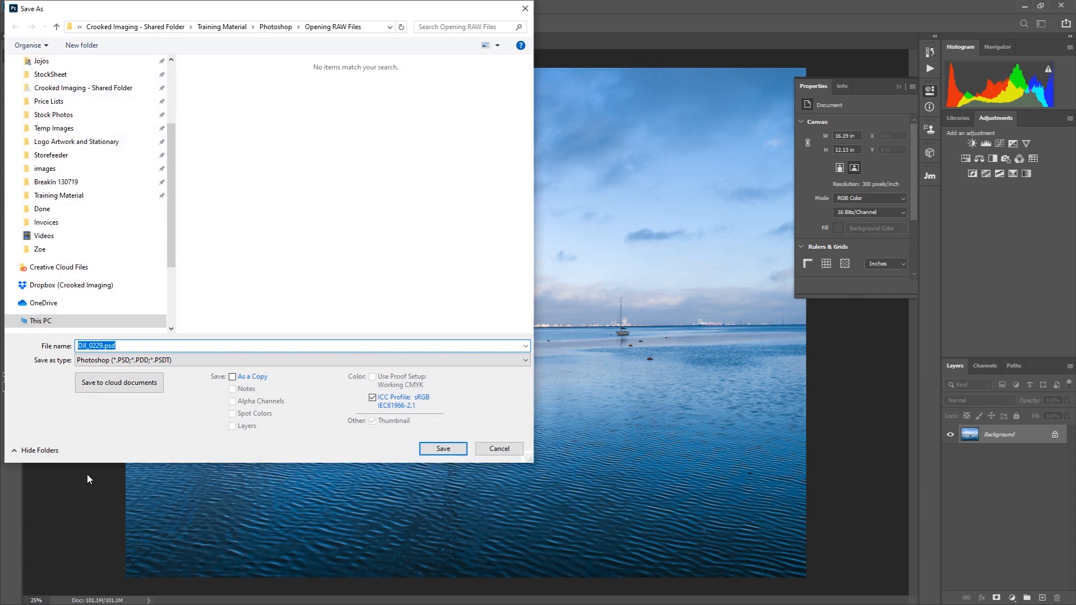
{"action": "left_click_drag", "start_coordinate": [236, 10], "coordinate": [302, 29]}
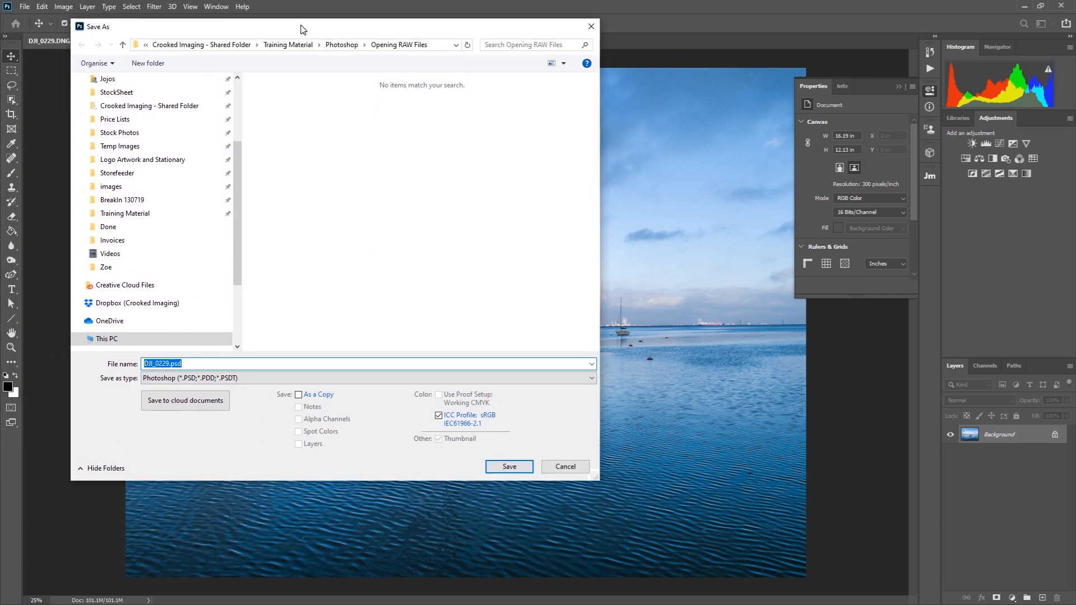
{"action": "left_click", "coordinate": [298, 379]}
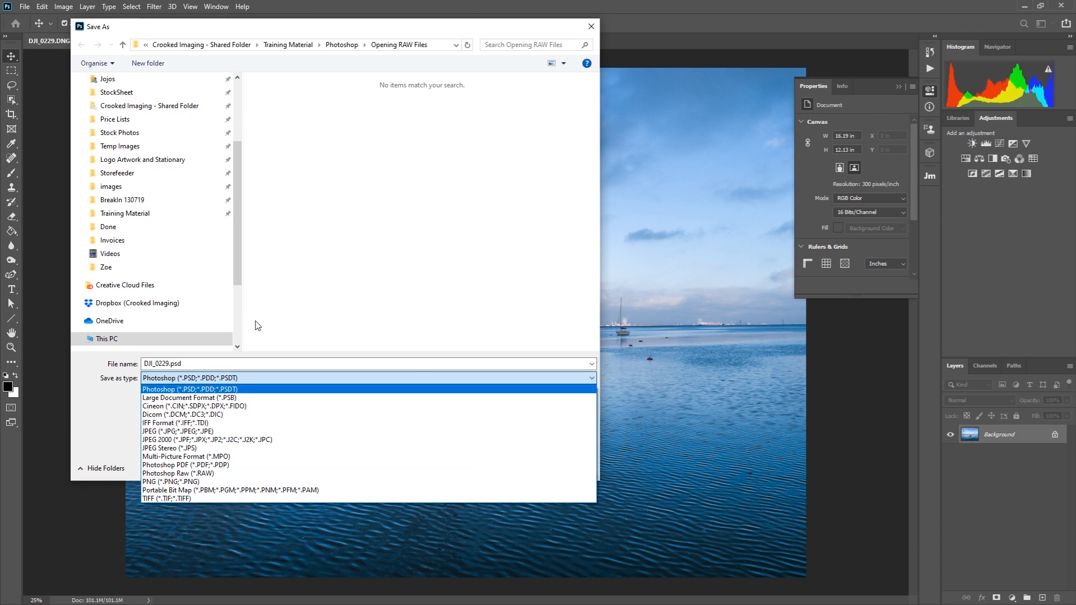
{"action": "left_click", "coordinate": [267, 423]}
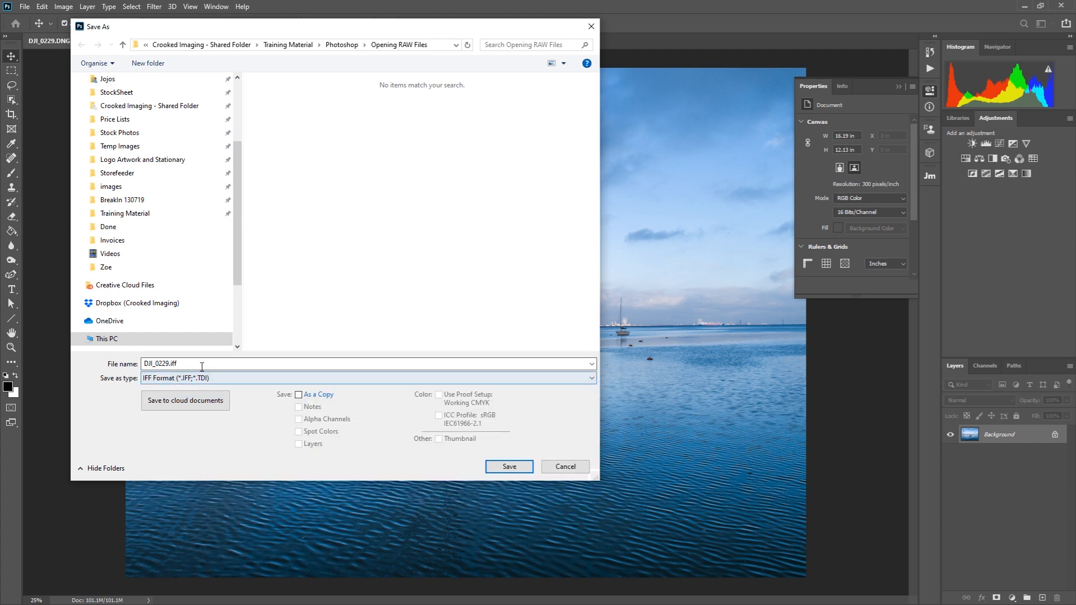
{"action": "left_click", "coordinate": [219, 379]}
{"action": "left_click", "coordinate": [236, 431]}
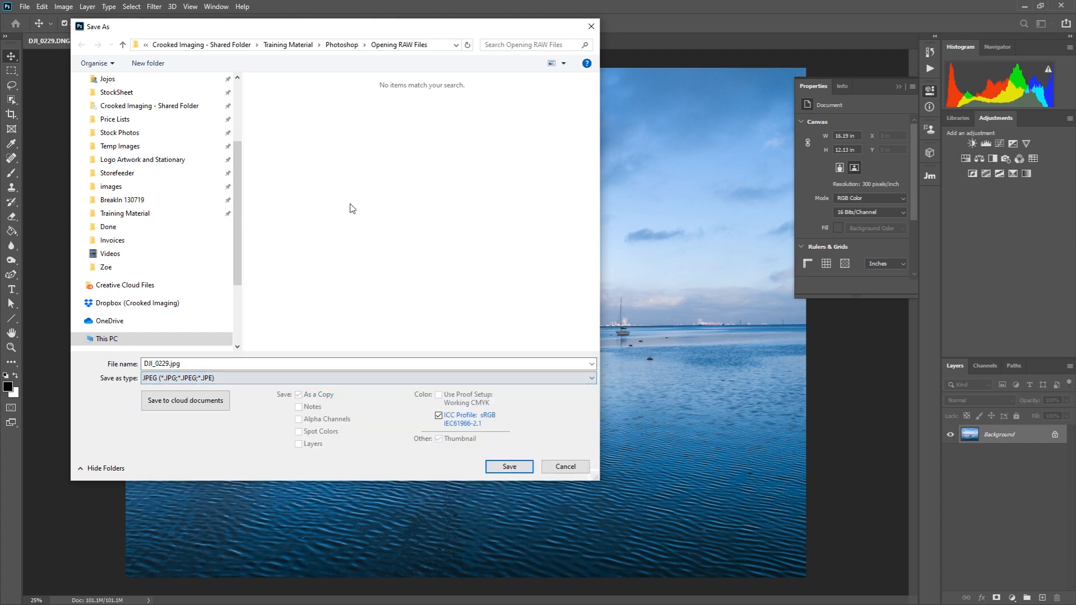
- Save the JPEG at the largest-file quality setting and close the document without saving changes to DJI_0229.DNG
{"action": "left_click", "coordinate": [507, 470]}
{"action": "key", "text": "h"}
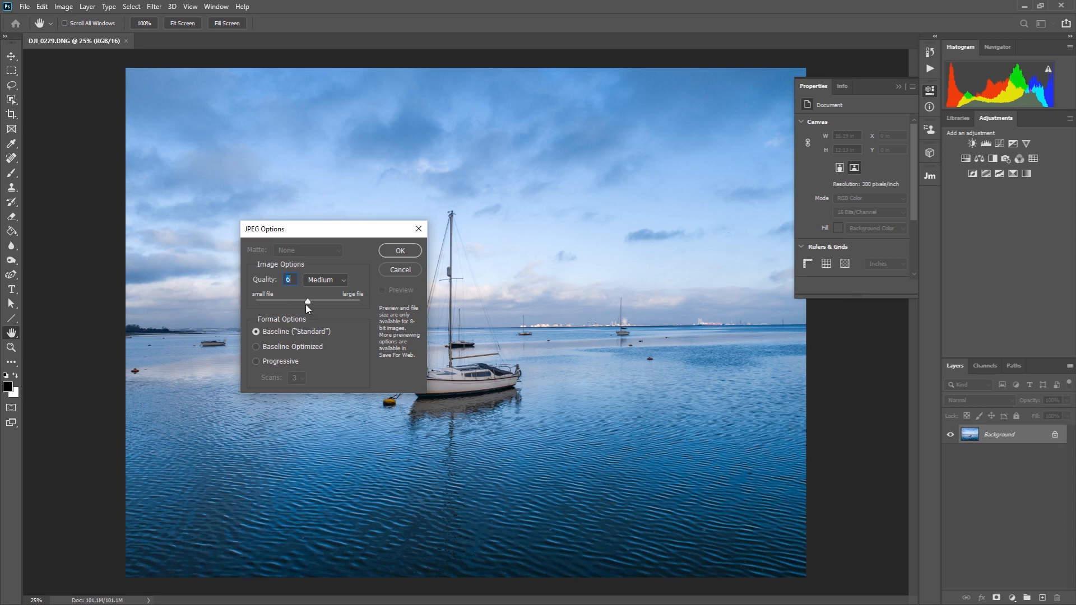
{"action": "left_click_drag", "start_coordinate": [307, 302], "coordinate": [364, 301]}
{"action": "left_click", "coordinate": [408, 254]}
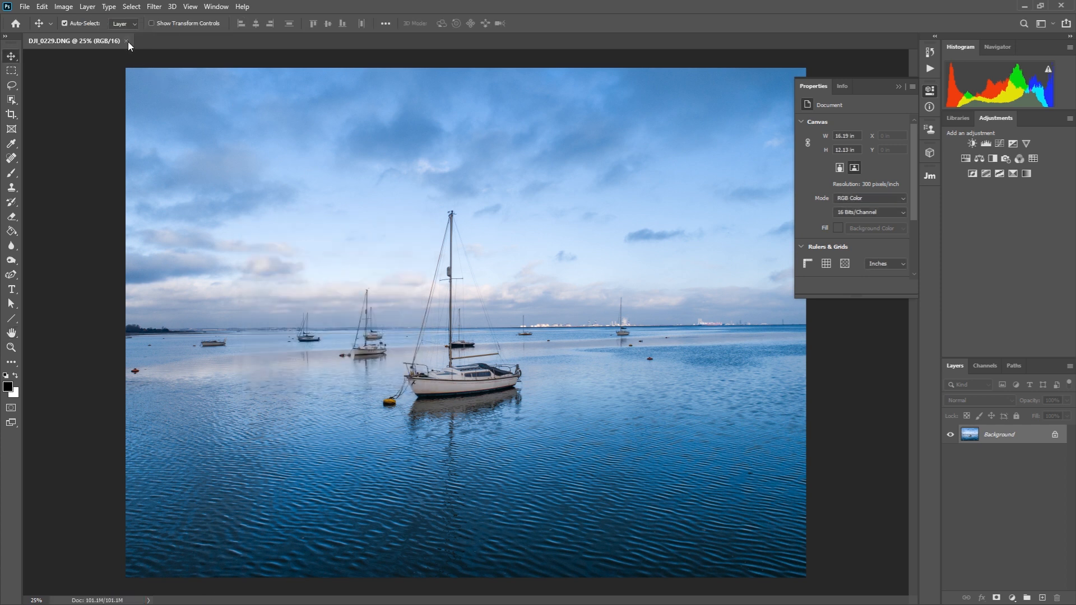
{"action": "left_click", "coordinate": [126, 41]}
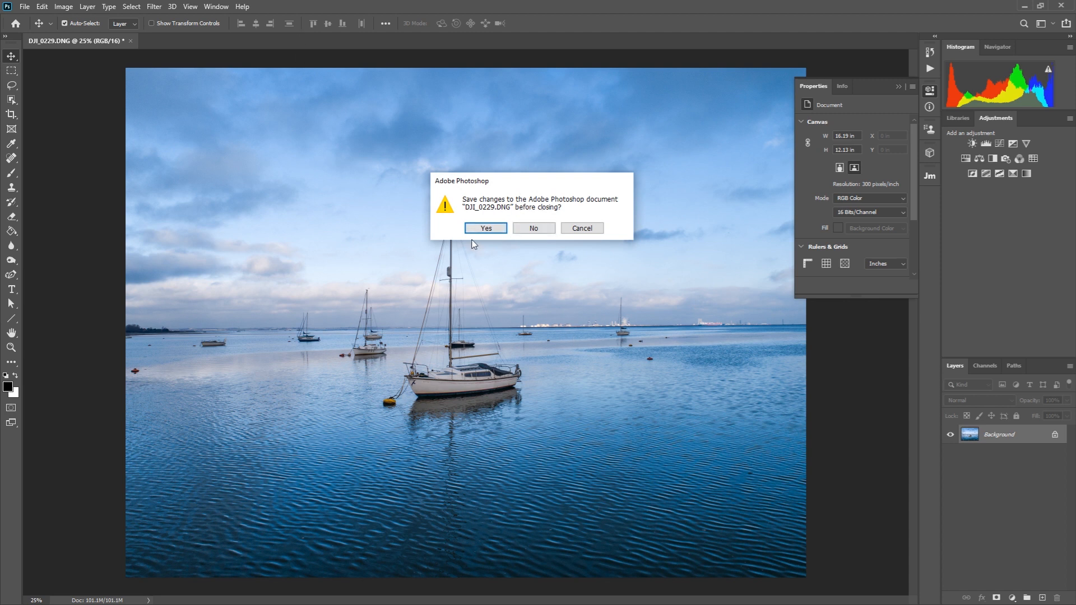
{"action": "left_click", "coordinate": [538, 229]}
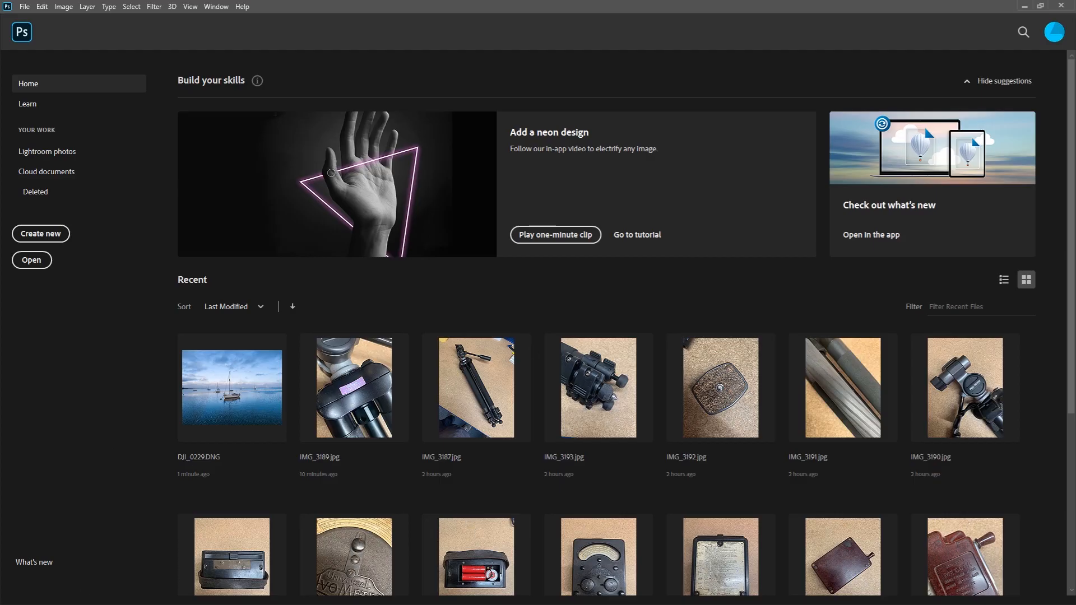
- Switch to File Explorer and compare the previews of DJI_0229.jpg and the original DJI_0229.DNG
{"action": "key", "text": "alt+Tab"}
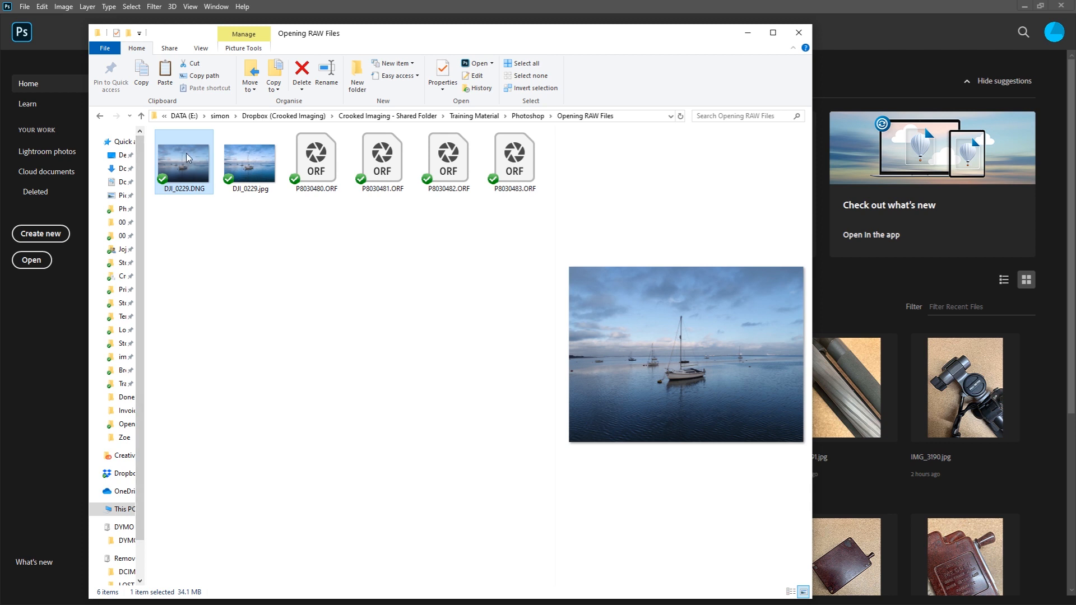
{"action": "left_click", "coordinate": [263, 160]}
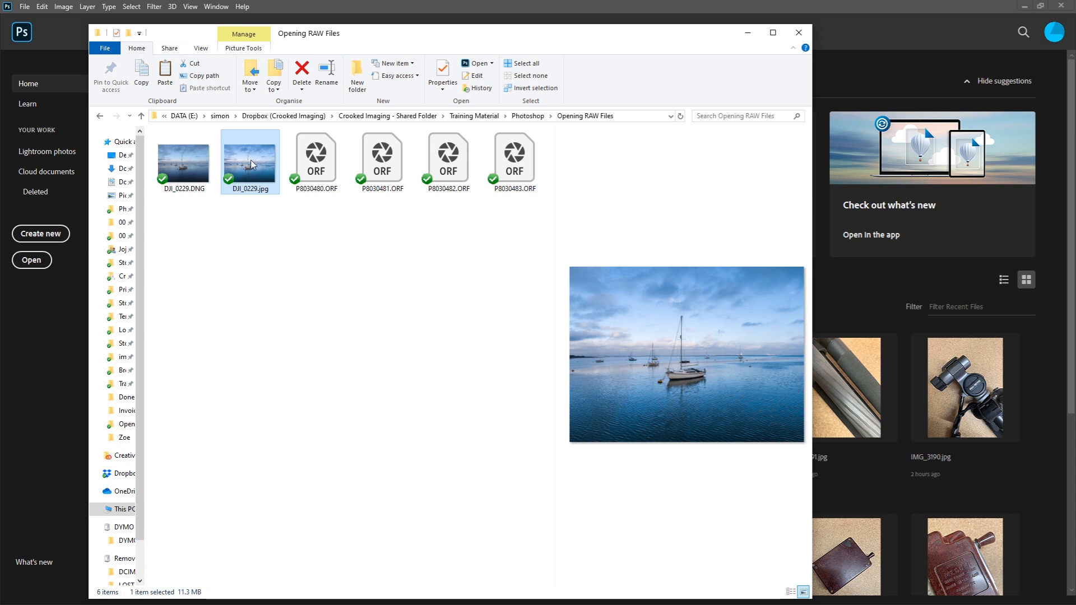
{"action": "left_click", "coordinate": [176, 153]}
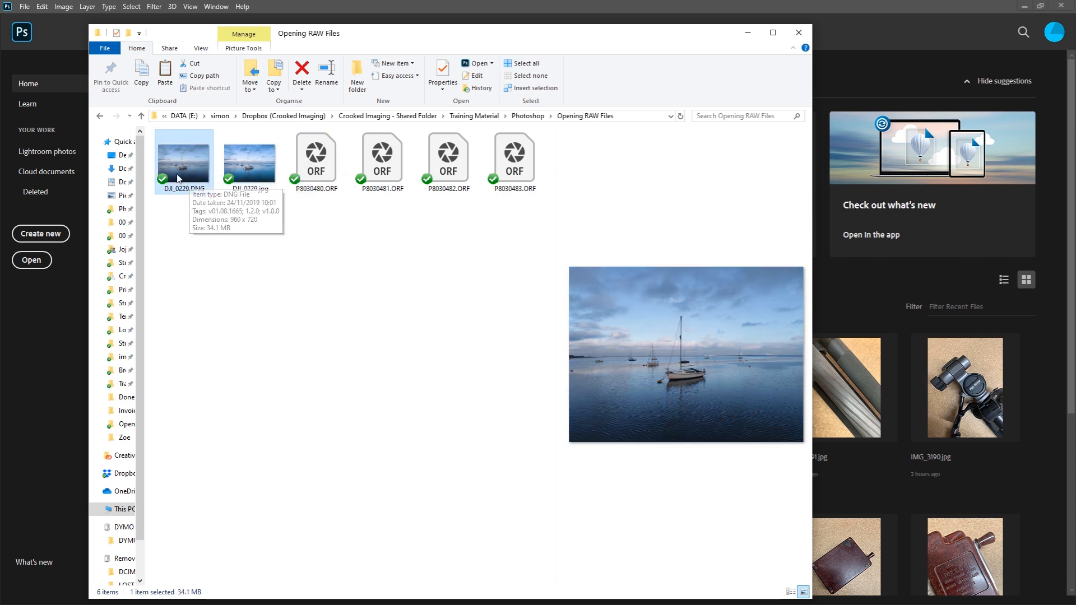
- Reopen DJI_0229.DNG in Camera Raw, try the Camera Raw Defaults on it, and cancel out of the editor
{"action": "left_click", "coordinate": [68, 106]}
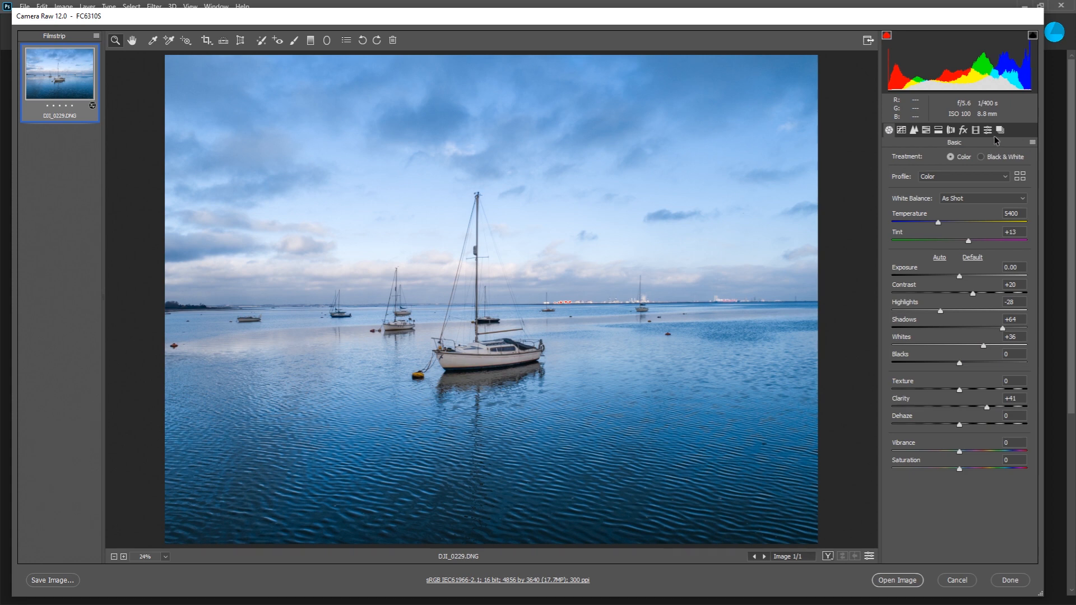
{"action": "left_click", "coordinate": [1033, 143]}
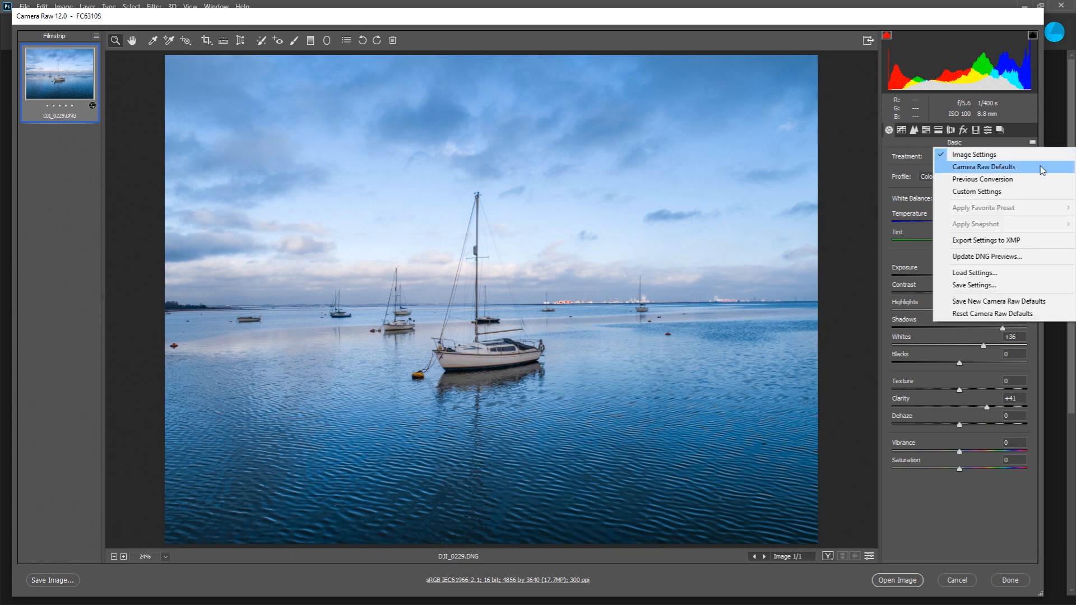
{"action": "left_click", "coordinate": [1049, 170]}
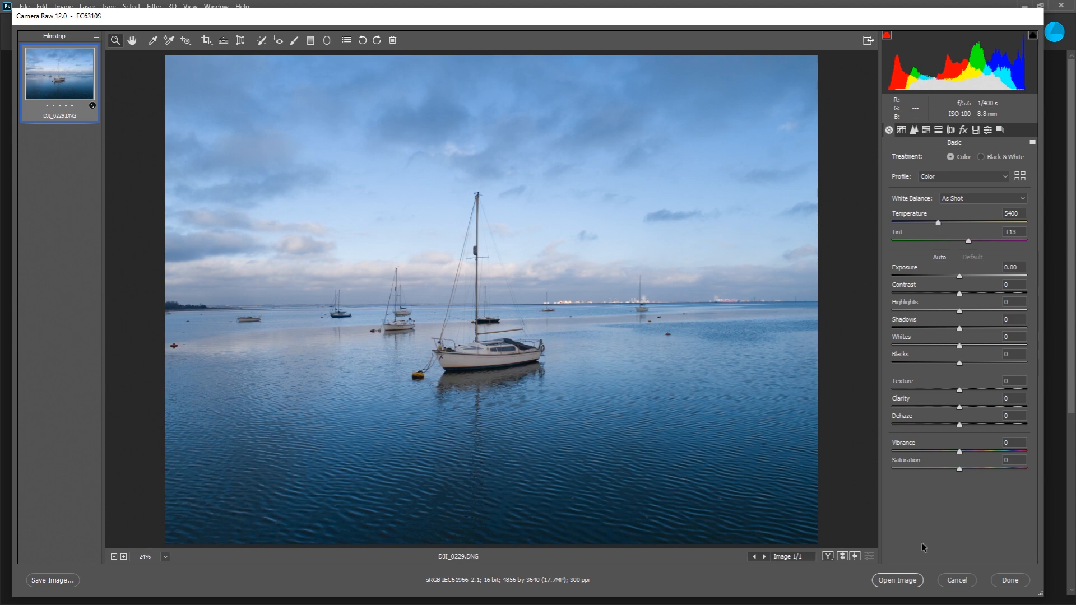
{"action": "left_click", "coordinate": [957, 583]}
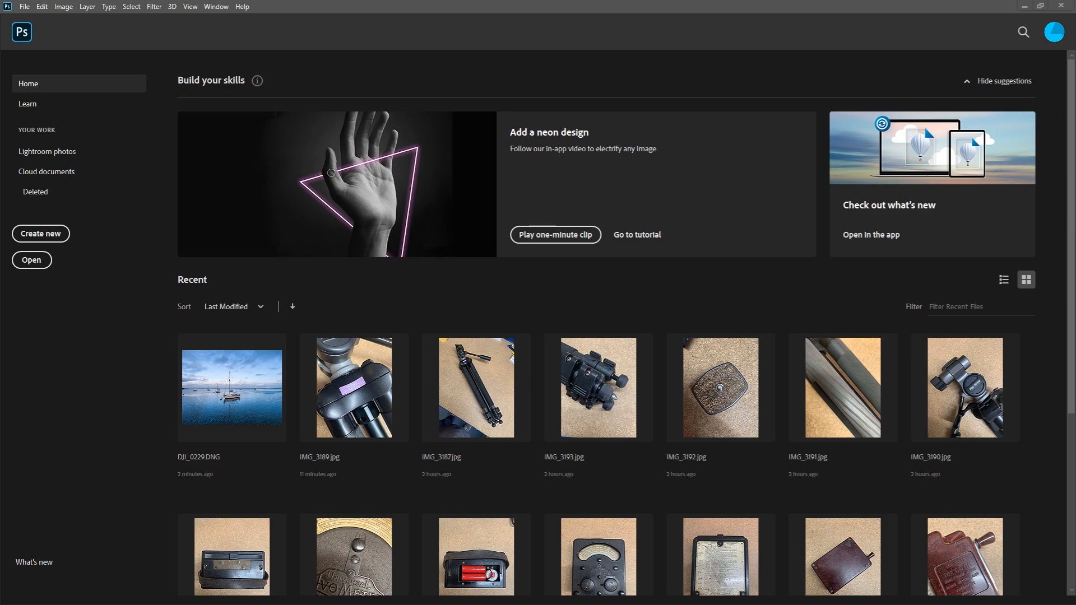
- Switch to File Explorer, open P8030480.ORF in Camera Raw and set its Clarity to +35
{"action": "key", "text": "alt+Tab"}
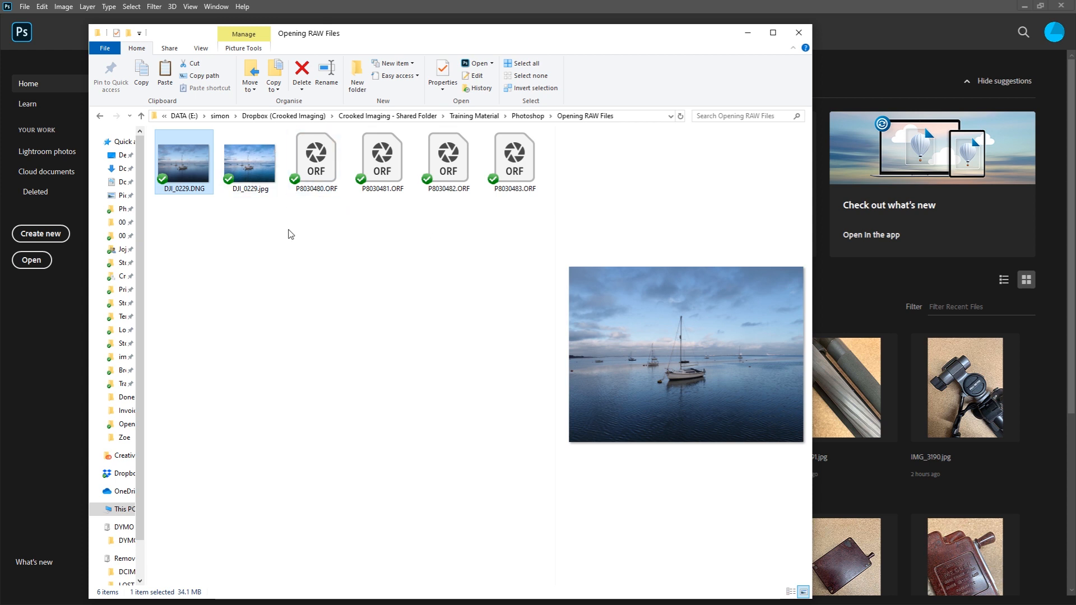
{"action": "double_click", "coordinate": [317, 154]}
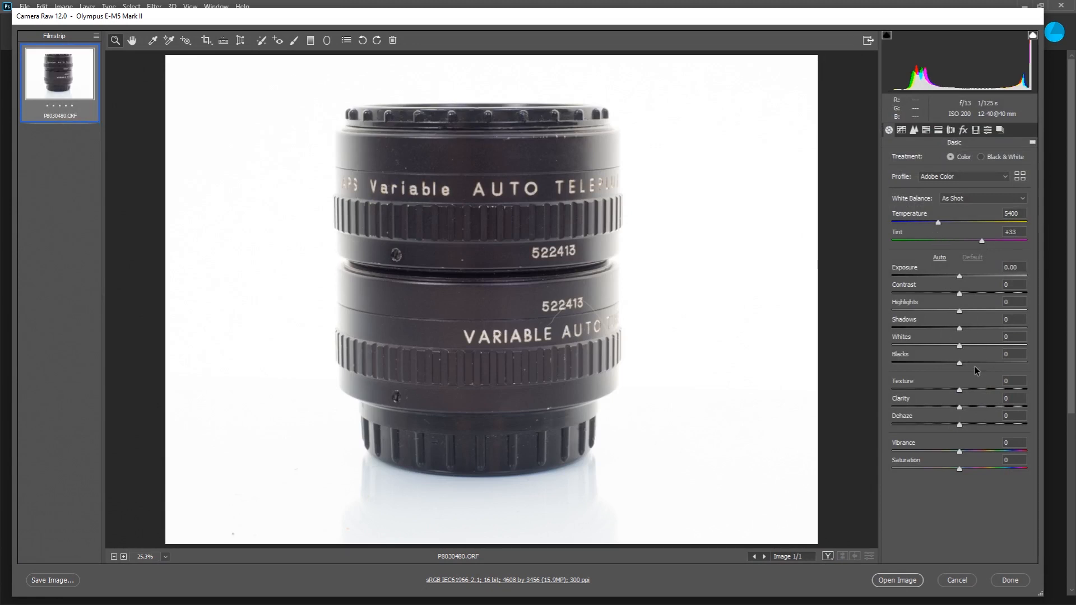
{"action": "left_click_drag", "start_coordinate": [961, 407], "coordinate": [983, 407]}
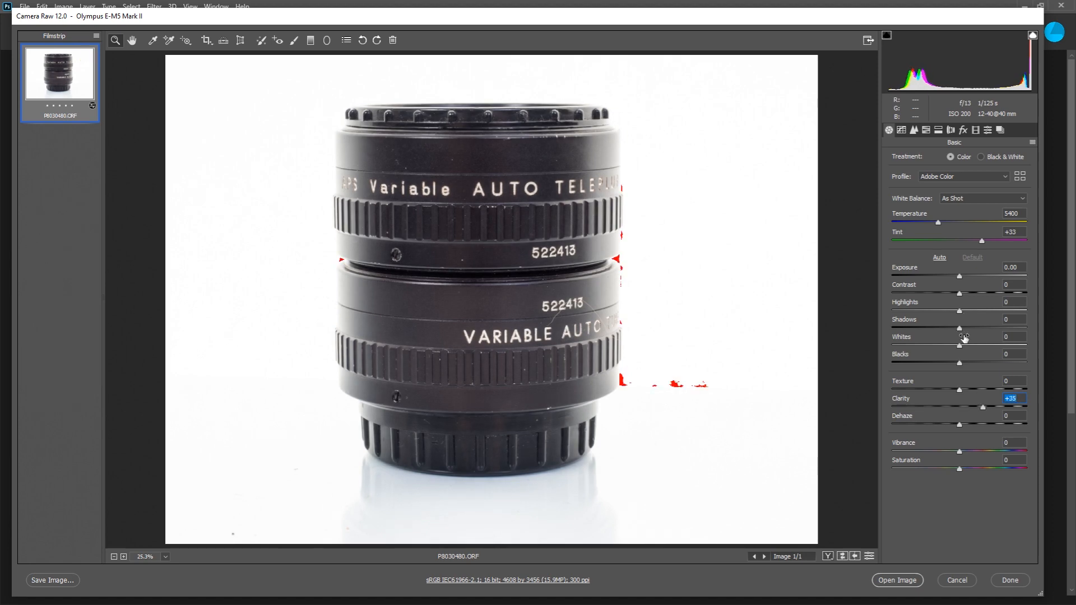
- Set Whites to +36 and Contrast to +21, and open the adjusted lens image in Photoshop
{"action": "left_click_drag", "start_coordinate": [960, 347], "coordinate": [984, 351]}
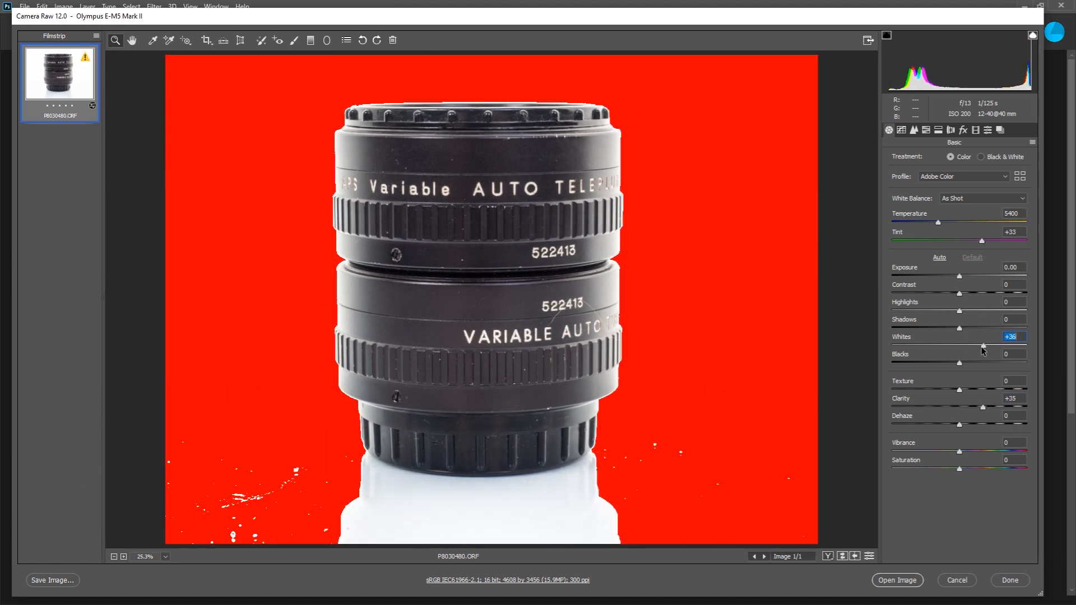
{"action": "left_click_drag", "start_coordinate": [960, 293], "coordinate": [974, 293]}
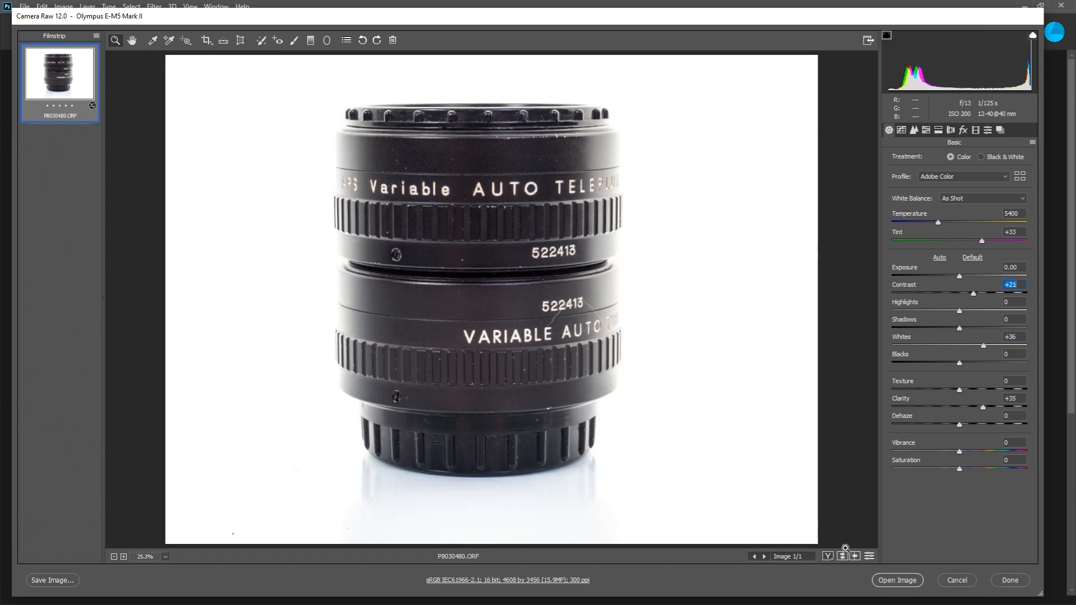
{"action": "left_click", "coordinate": [910, 581]}
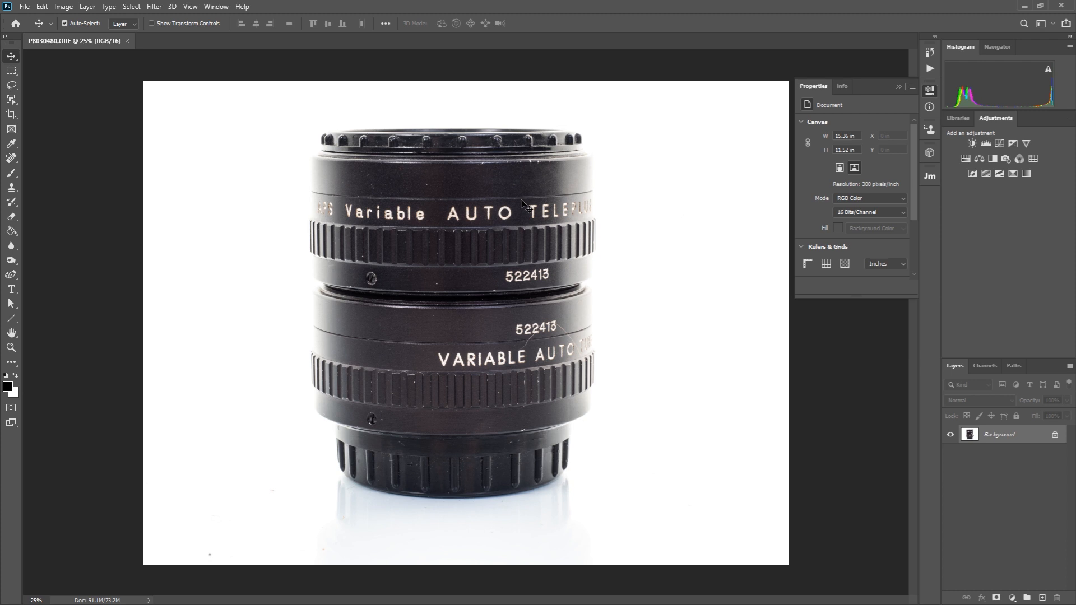
- Save the lens image on the computer as P8030480.jpg at Maximum quality 12, and close the document without saving changes
{"action": "left_click", "coordinate": [25, 8]}
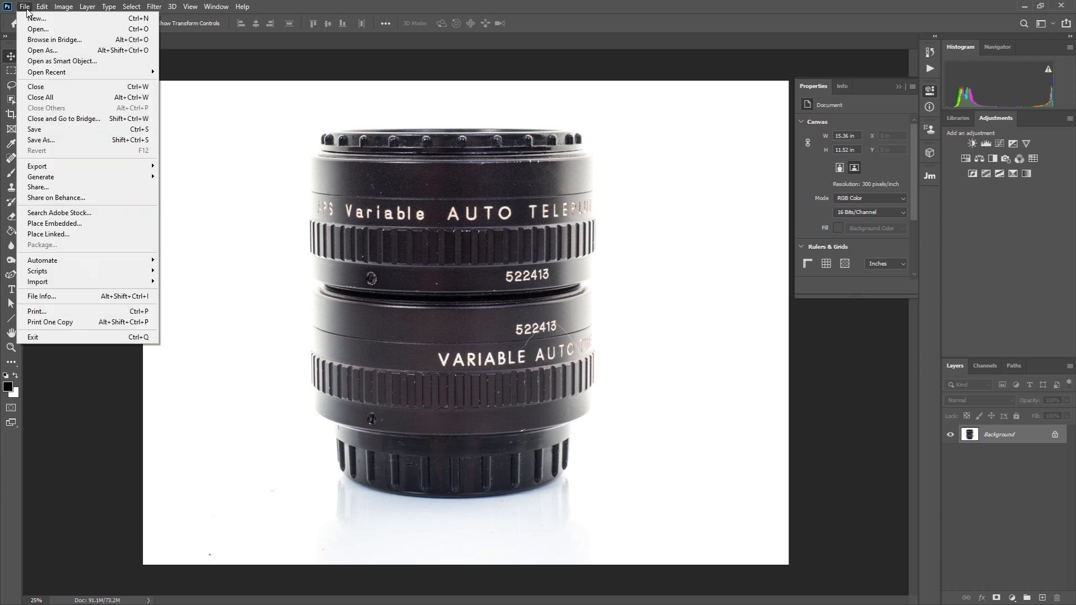
{"action": "left_click", "coordinate": [101, 130]}
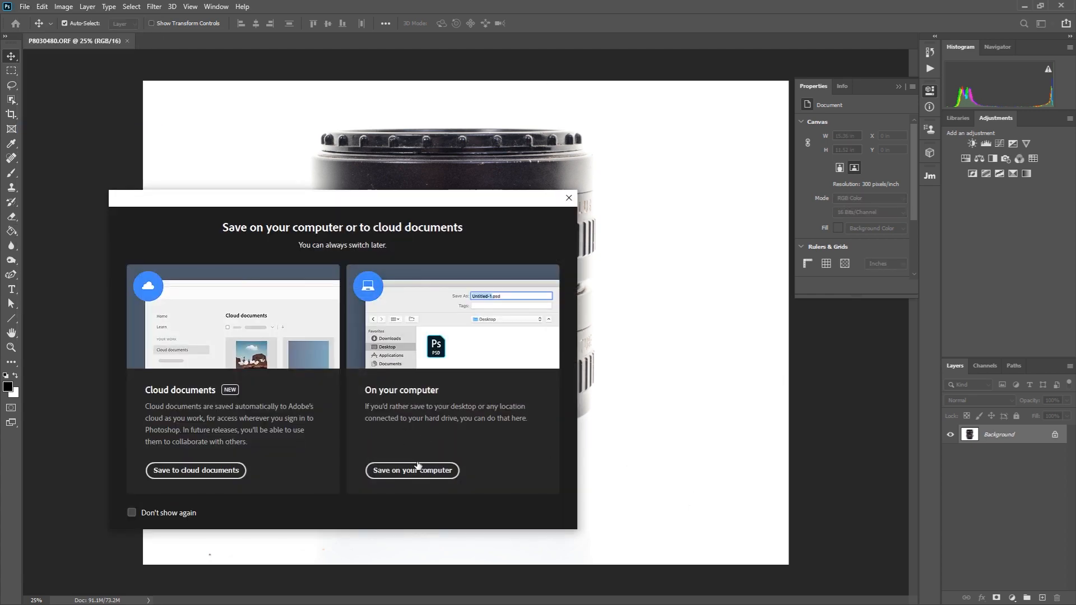
{"action": "left_click", "coordinate": [418, 470]}
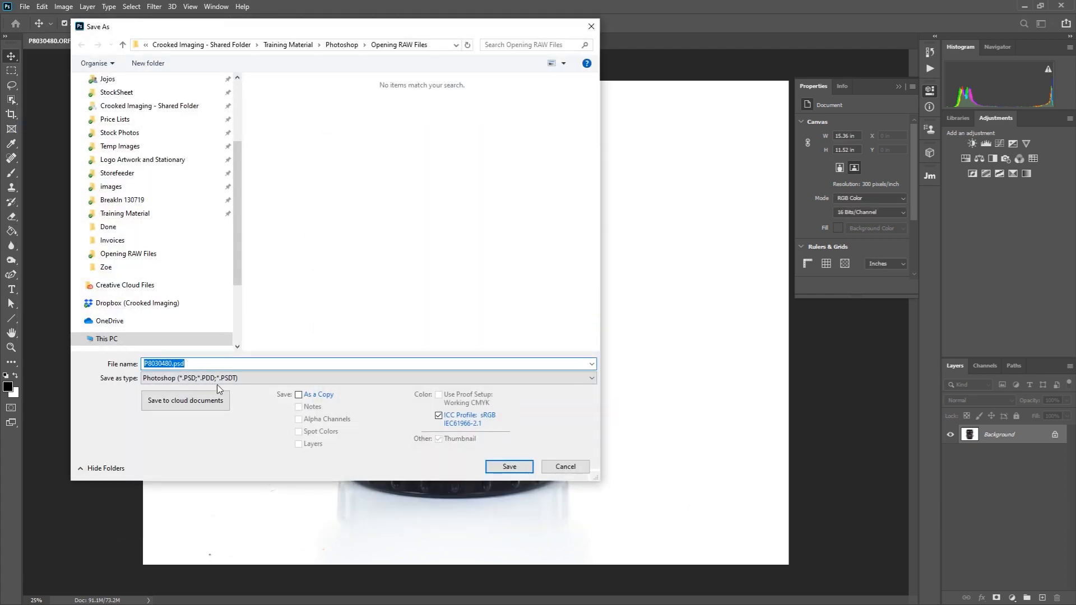
{"action": "left_click", "coordinate": [243, 378]}
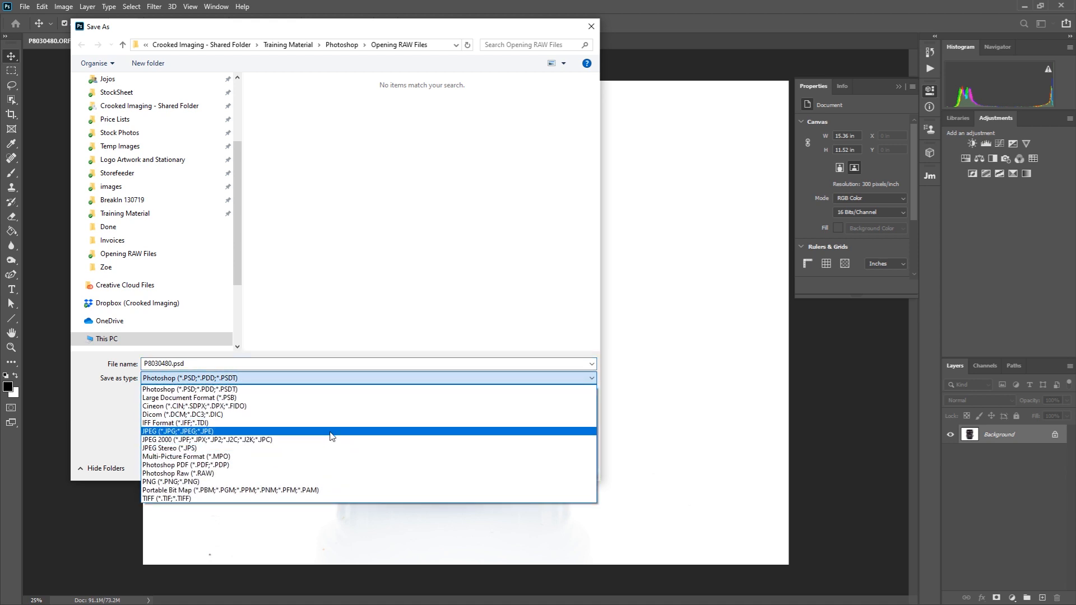
{"action": "left_click", "coordinate": [297, 431]}
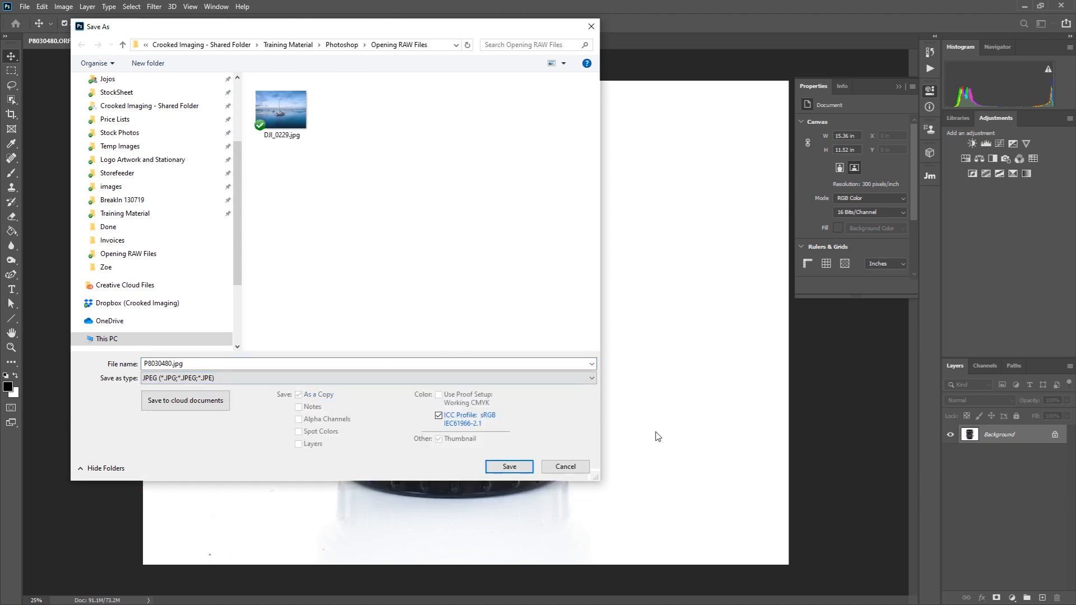
{"action": "left_click", "coordinate": [509, 466]}
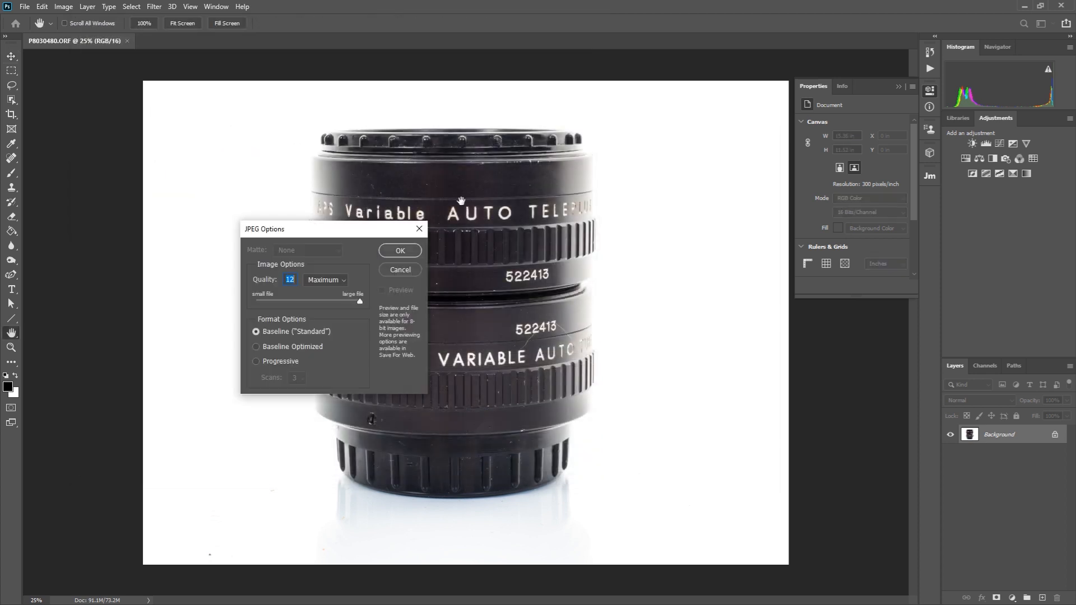
{"action": "left_click", "coordinate": [400, 251]}
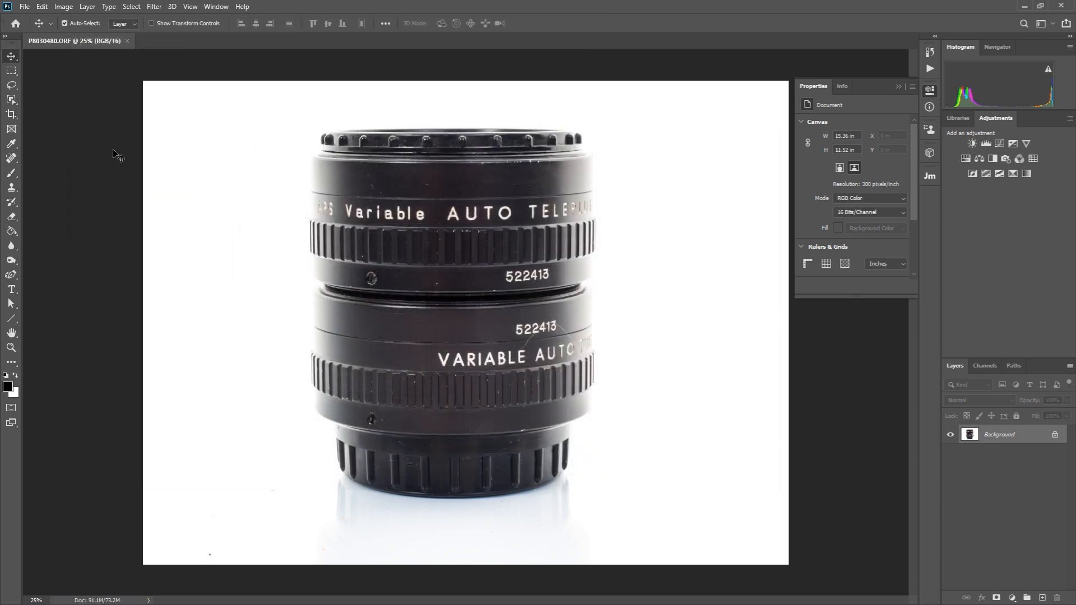
{"action": "left_click", "coordinate": [127, 41]}
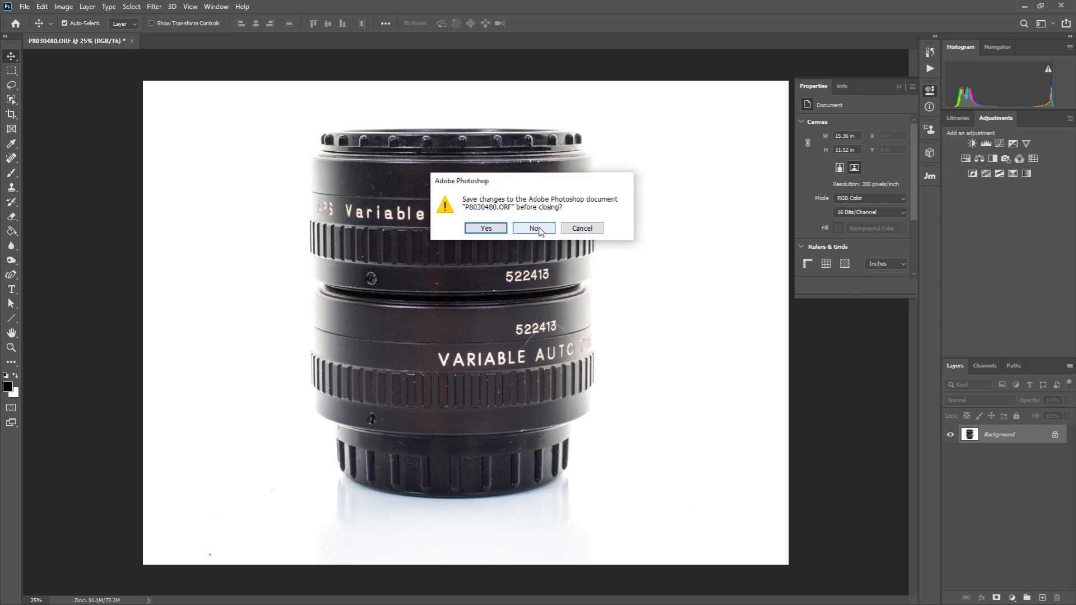
{"action": "left_click", "coordinate": [540, 231]}
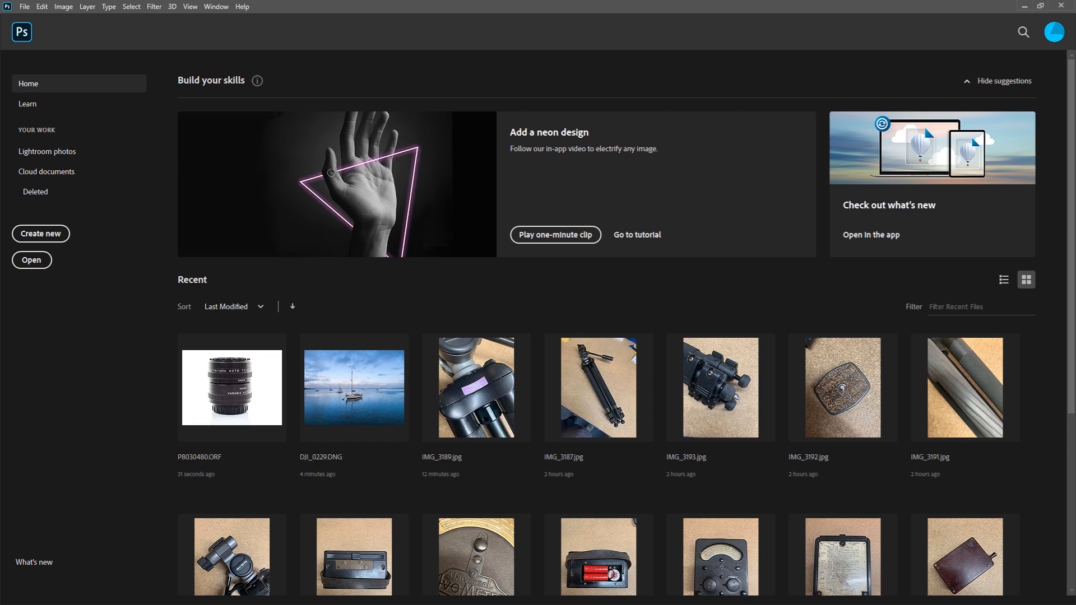
- Switch to File Explorer and delete the P8030480.xmp sidecar file
{"action": "key", "text": "alt+Tab"}
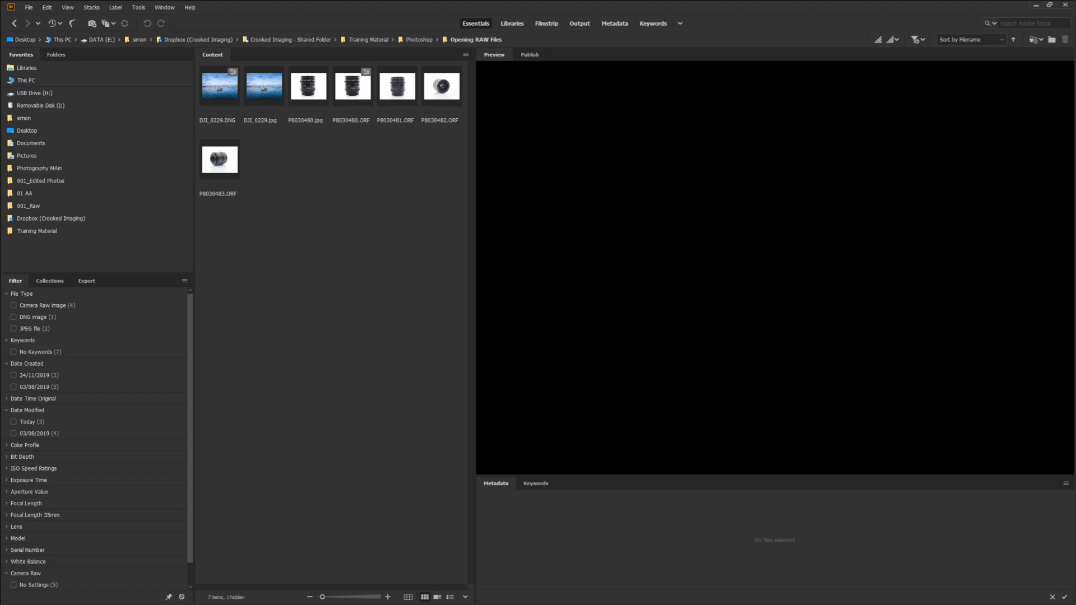
{"action": "key", "text": "alt+Tab"}
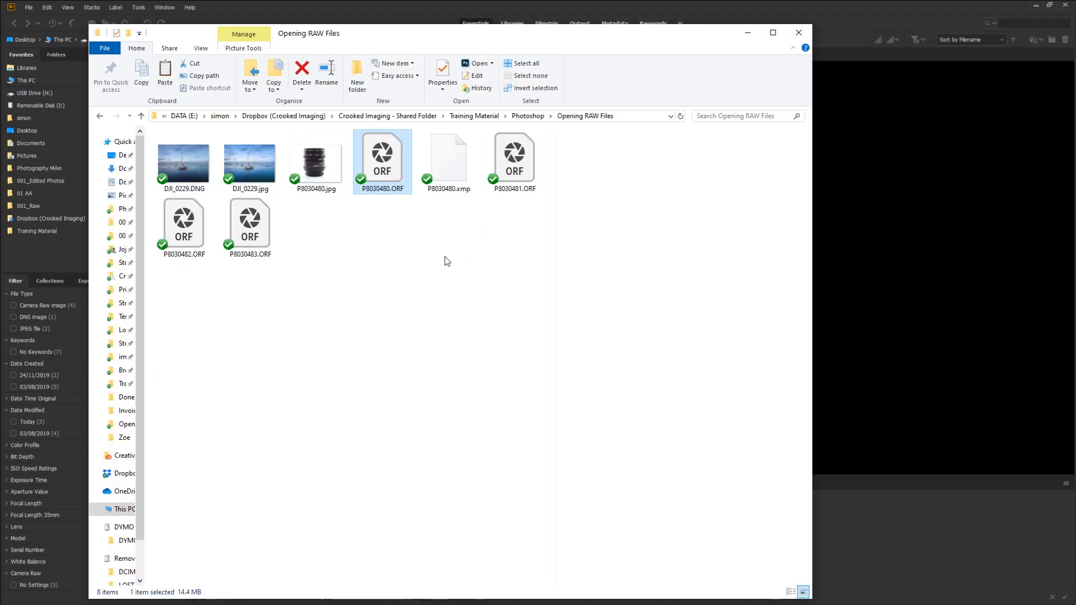
{"action": "left_click", "coordinate": [450, 163]}
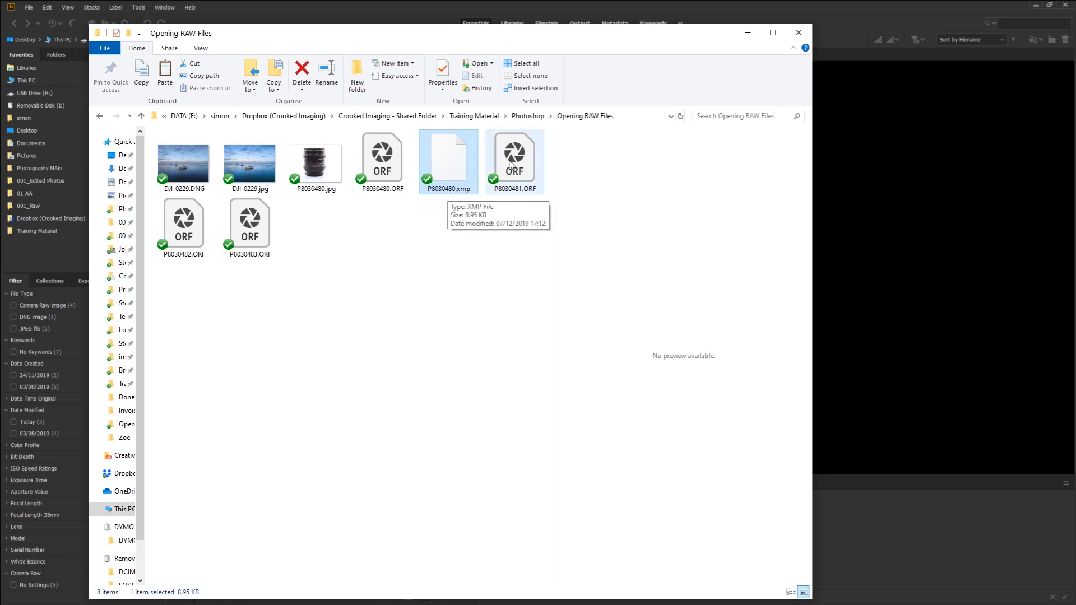
{"action": "left_click", "coordinate": [454, 446]}
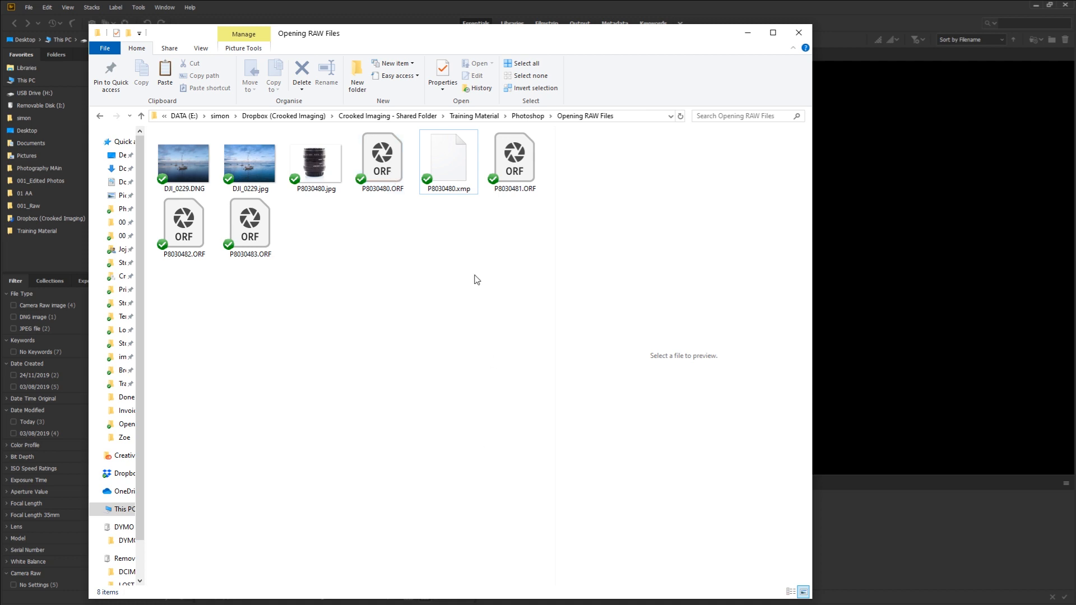
{"action": "left_click", "coordinate": [446, 171]}
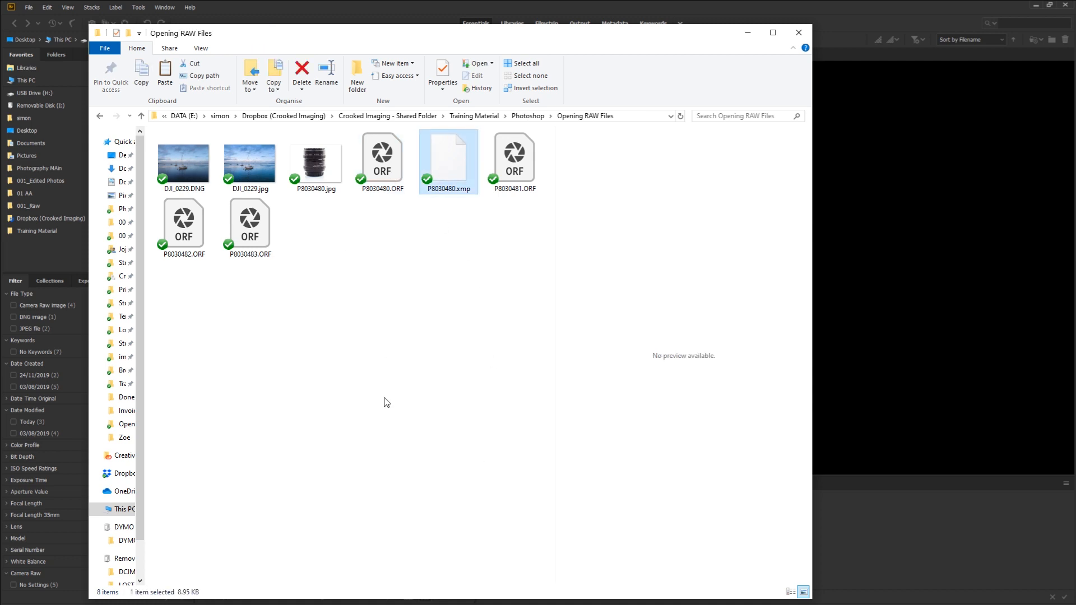
{"action": "key", "text": "Delete"}
- Reopen P8030480.ORF in Camera Raw and store Contrast +20, Texture +31, Clarity +49 and Whites +28 without opening it in Photoshop
{"action": "left_click", "coordinate": [385, 157]}
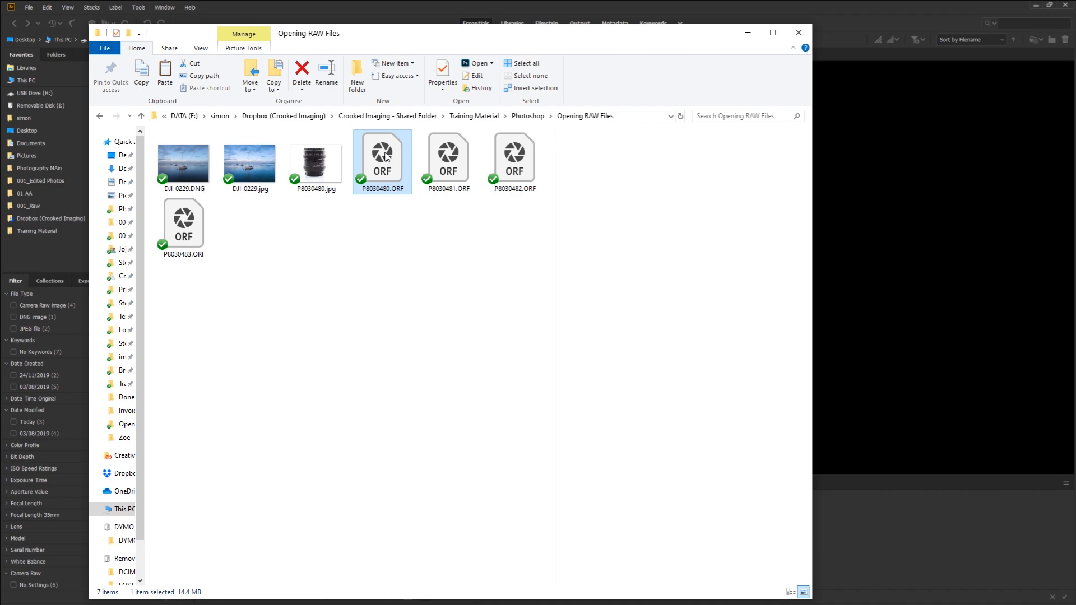
{"action": "double_click", "coordinate": [382, 156]}
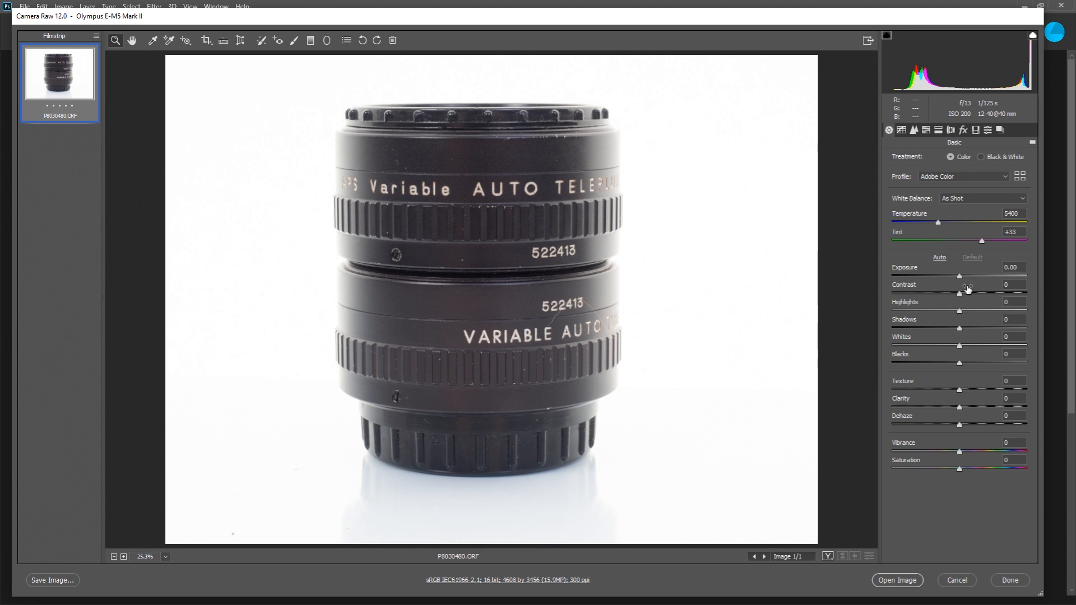
{"action": "left_click_drag", "start_coordinate": [959, 292], "coordinate": [973, 292]}
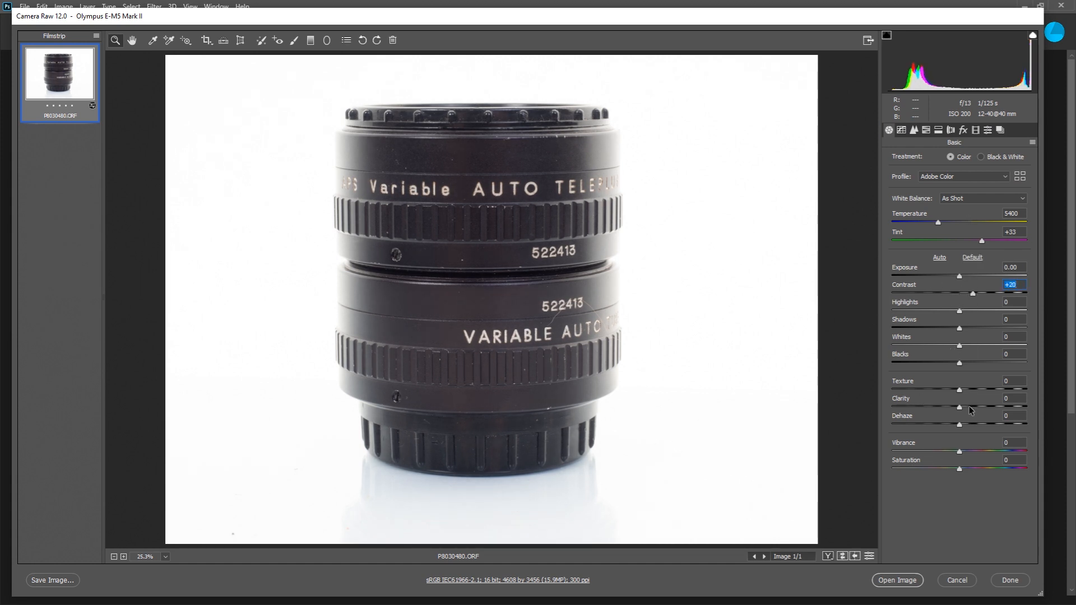
{"action": "left_click_drag", "start_coordinate": [960, 391], "coordinate": [994, 405]}
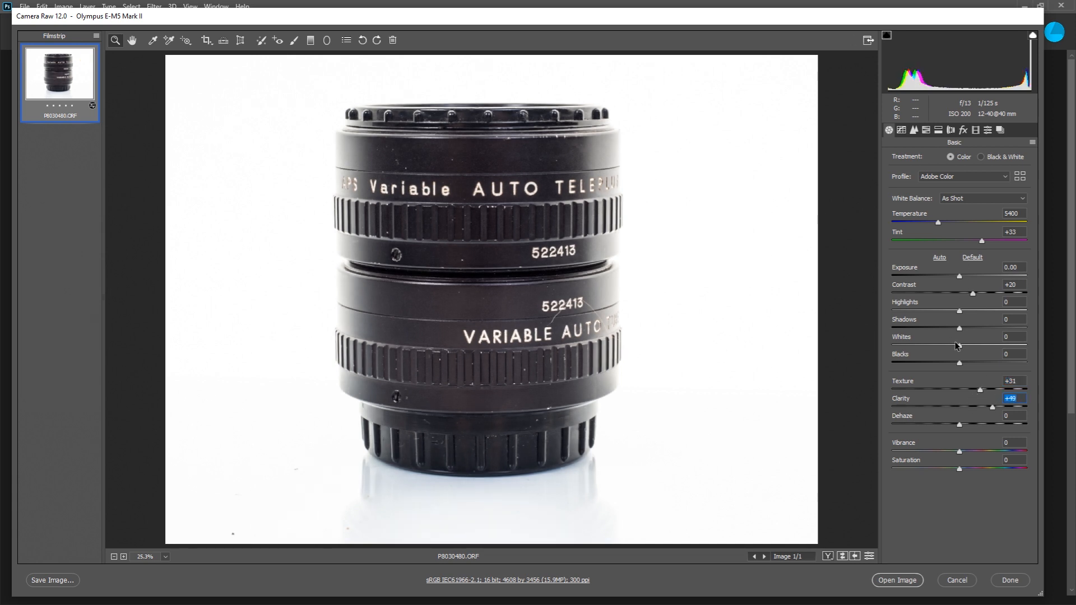
{"action": "left_click_drag", "start_coordinate": [960, 345], "coordinate": [979, 346]}
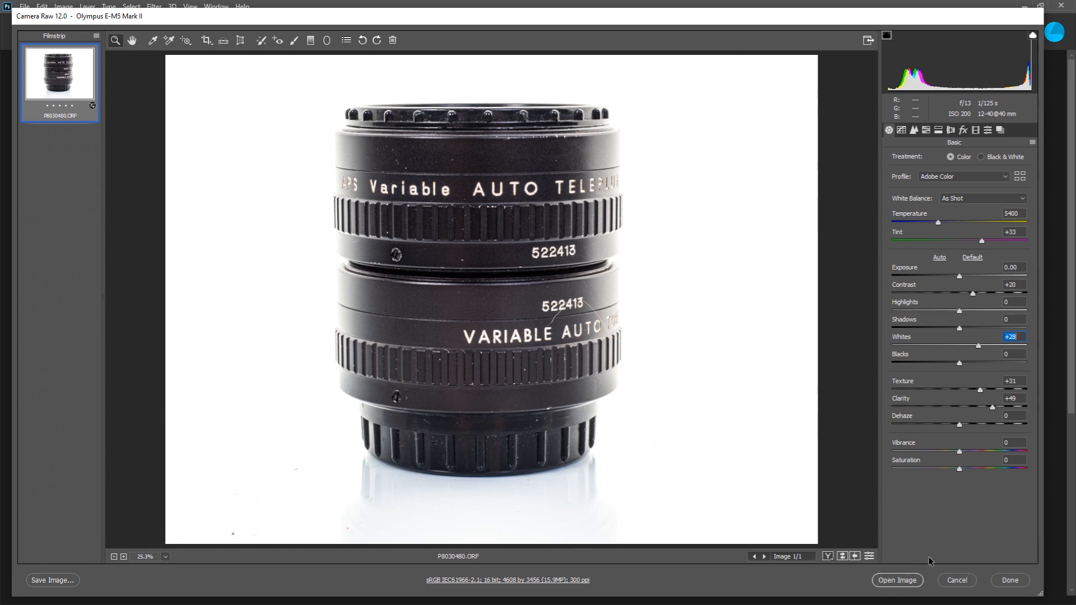
{"action": "left_click", "coordinate": [1011, 580]}
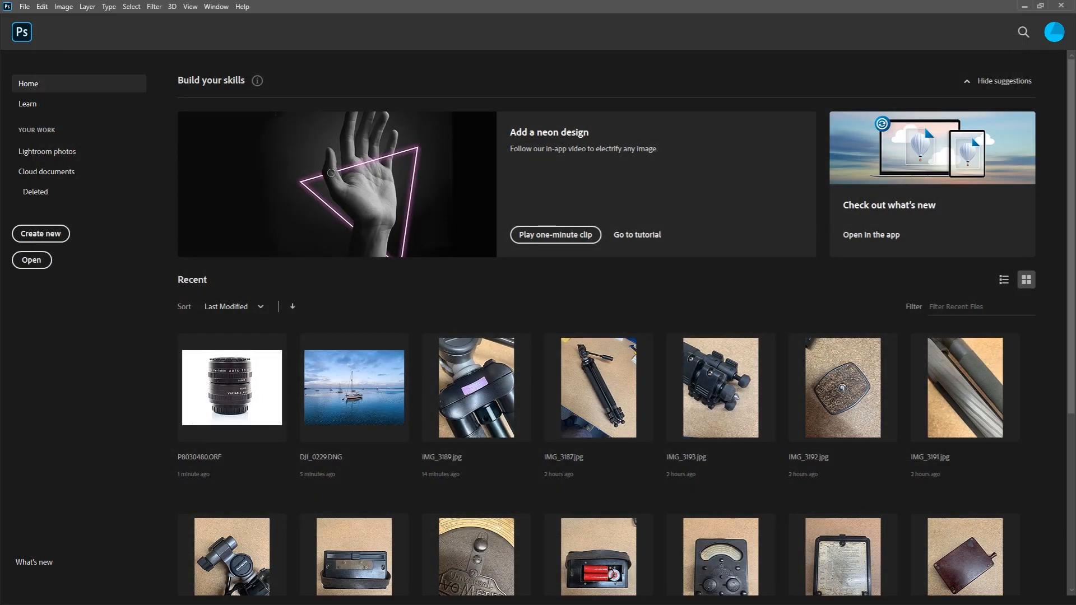
- Switch to File Explorer, locate P8030480.xmp, and reopen P8030480.ORF to check its stored Camera Raw settings before closing the editor
{"action": "key", "text": "alt+Tab"}
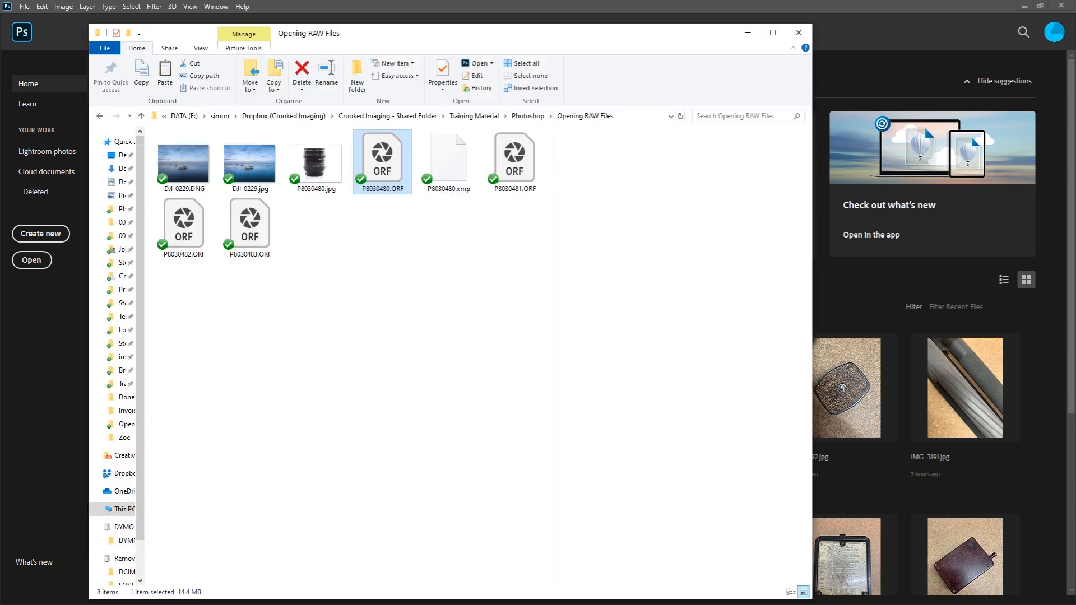
{"action": "left_click", "coordinate": [451, 163]}
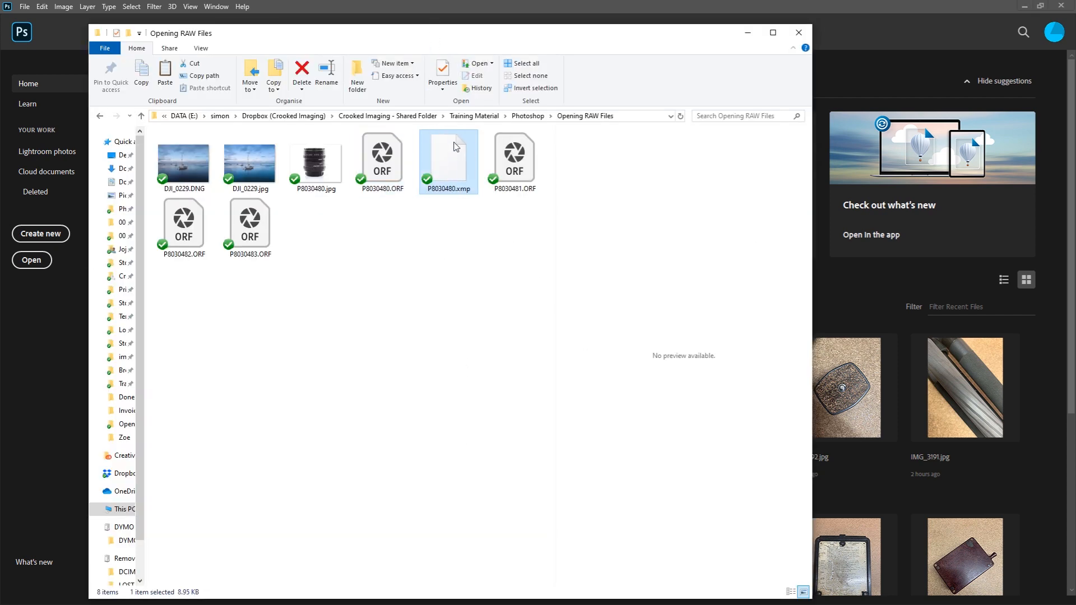
{"action": "double_click", "coordinate": [391, 158]}
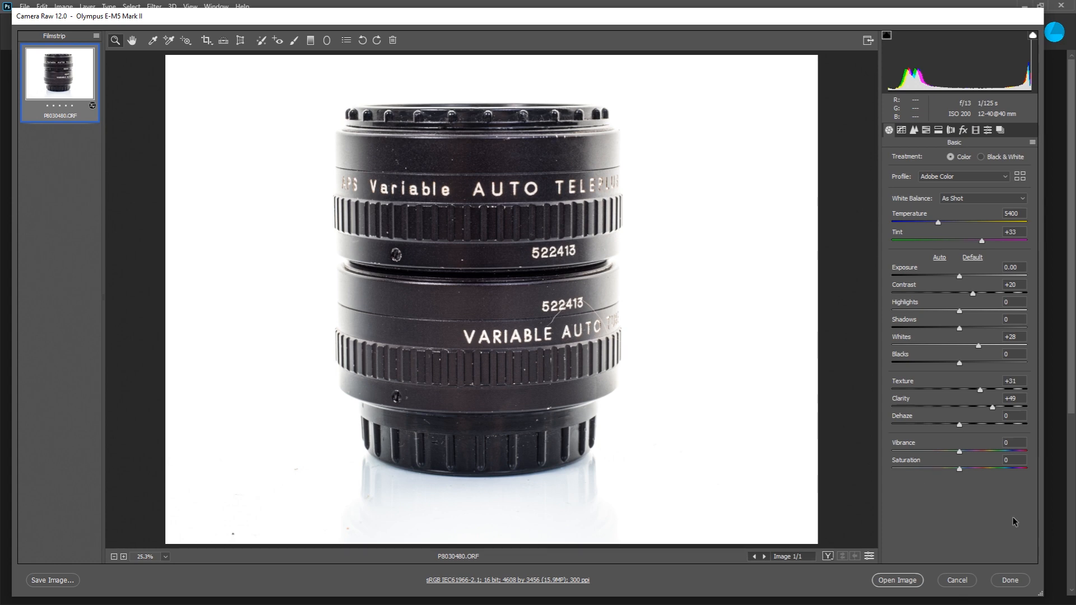
{"action": "left_click", "coordinate": [1010, 586]}
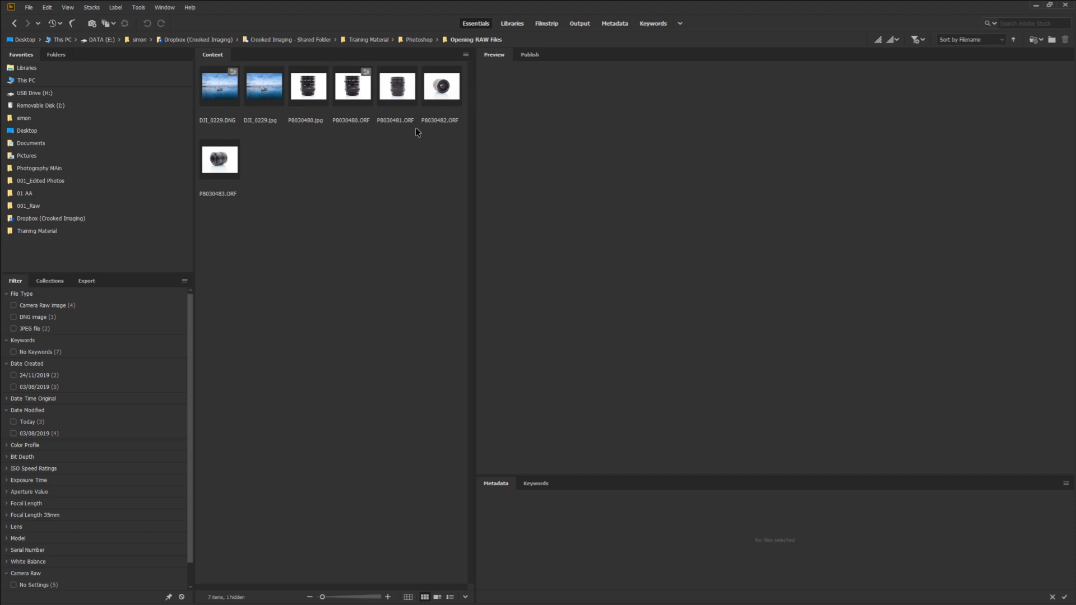
- Compare the Bridge previews of P8030480.jpg, P8030480.ORF and P8030483.ORF
{"action": "left_click", "coordinate": [348, 95]}
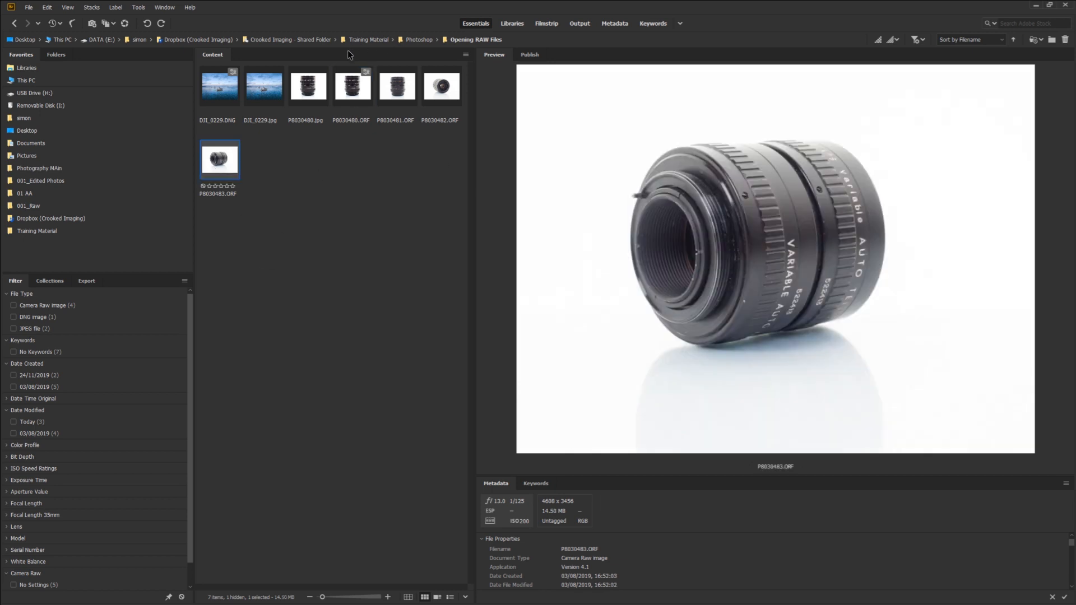
{"action": "left_click", "coordinate": [312, 84]}
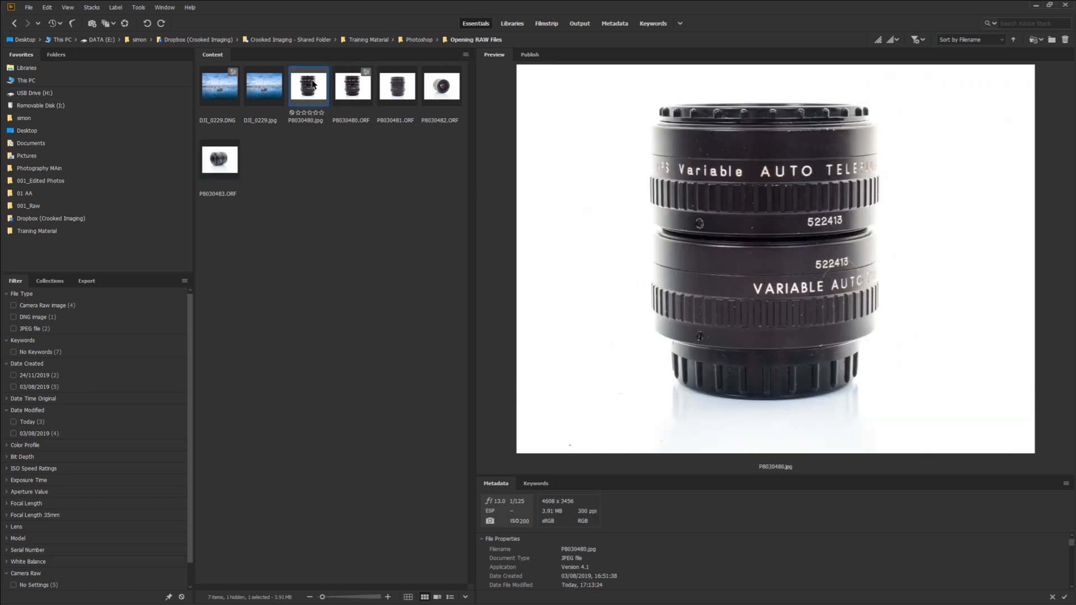
{"action": "left_click", "coordinate": [353, 86]}
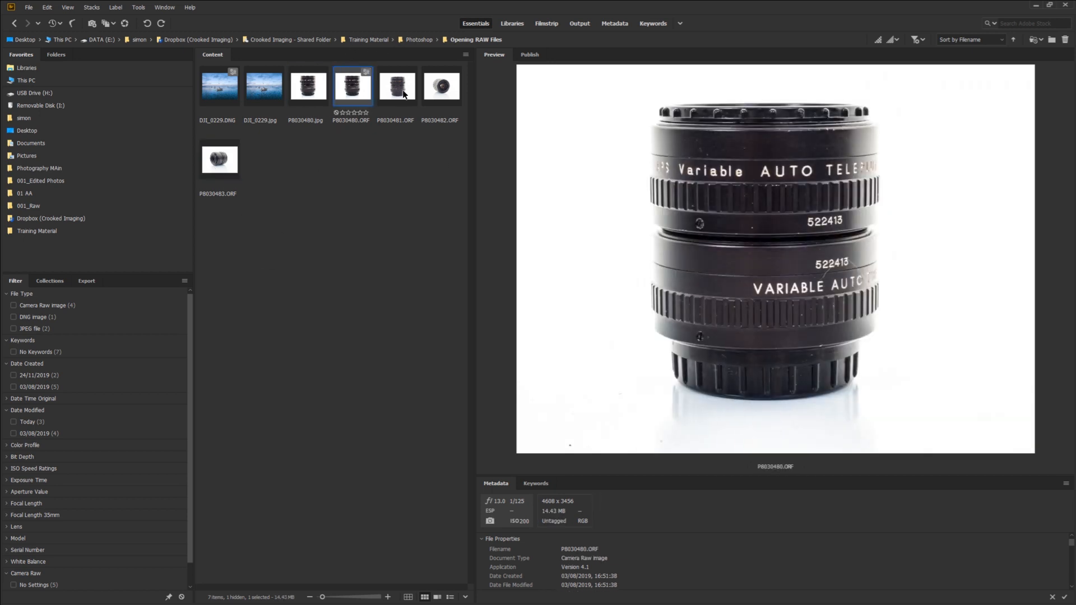
{"action": "left_click", "coordinate": [223, 168]}
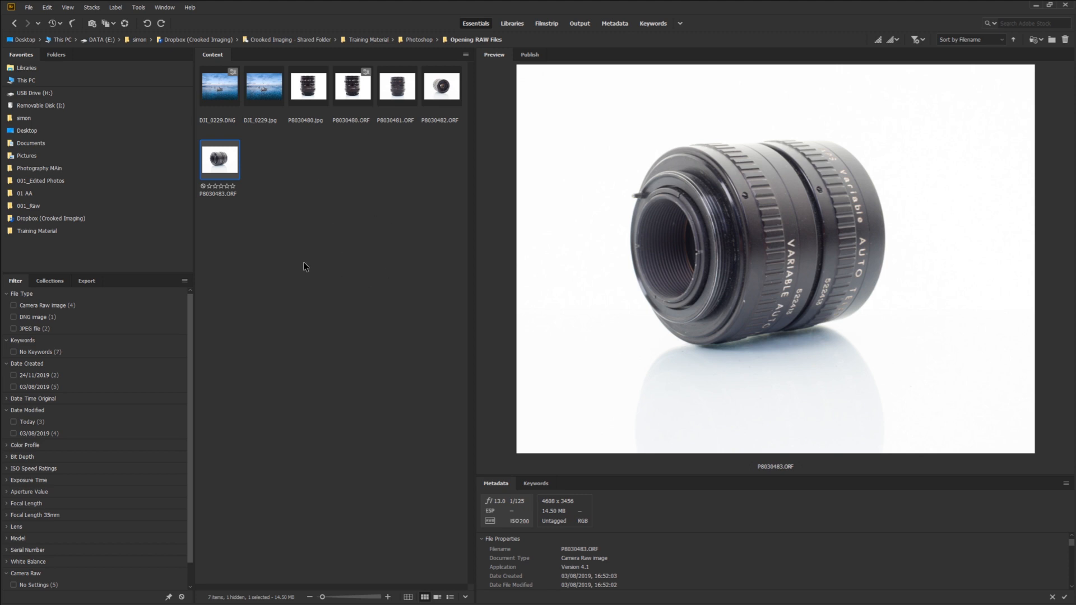
{"action": "left_click", "coordinate": [311, 91]}
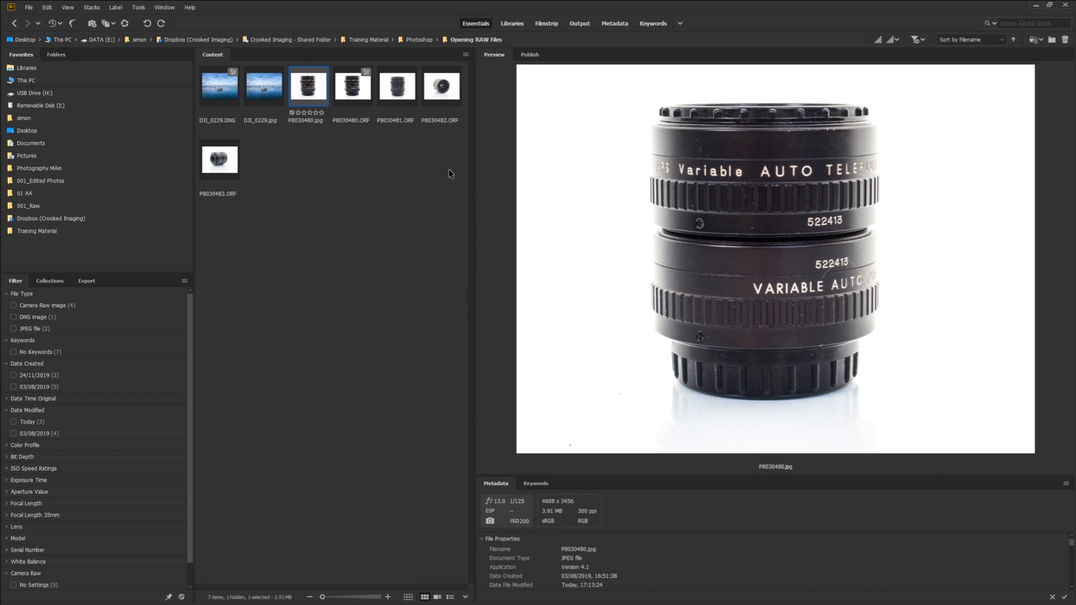
{"action": "left_click", "coordinate": [361, 109]}
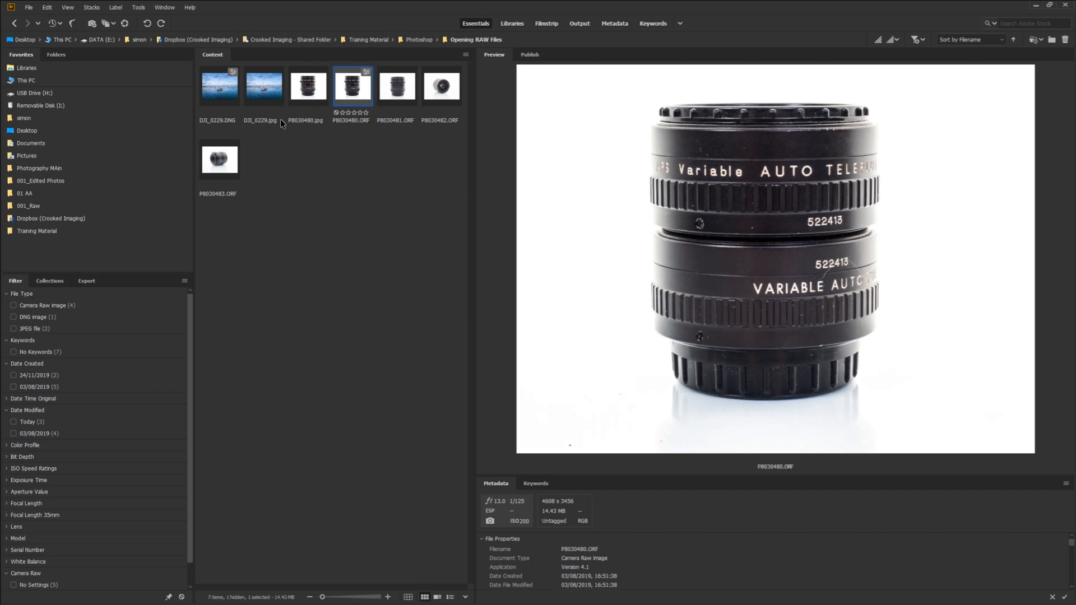
- Open P8030480.jpg in Camera Raw from Bridge, and set its Clarity to +30 and Contrast to +29
{"action": "left_click", "coordinate": [318, 87]}
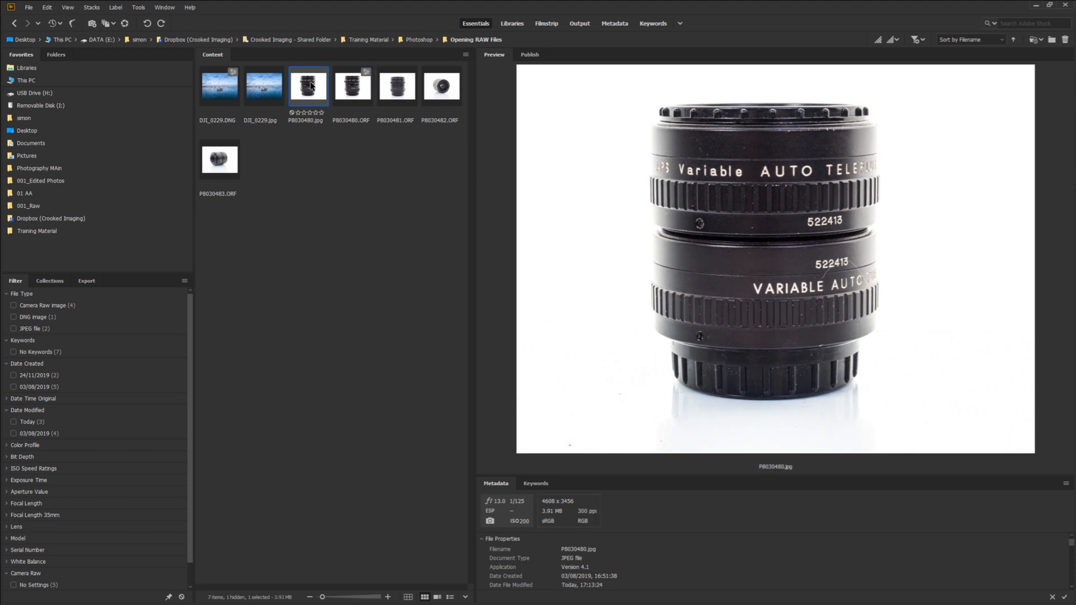
{"action": "right_click", "coordinate": [312, 87]}
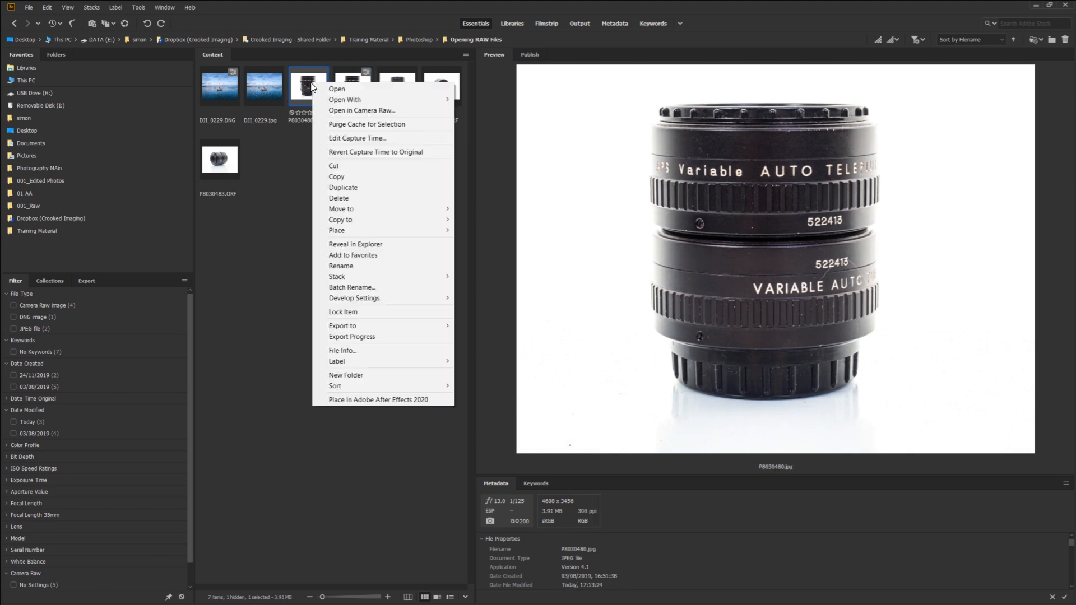
{"action": "left_click", "coordinate": [370, 112]}
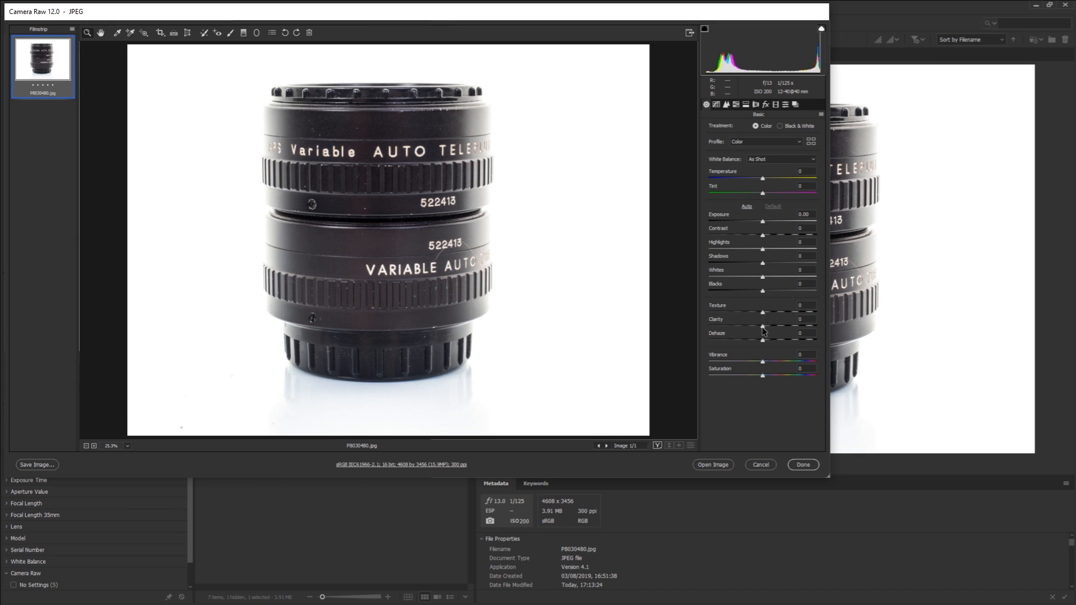
{"action": "mouse_move", "coordinate": [763, 327]}
{"action": "left_mouse_down"}
{"action": "mouse_move", "coordinate": [800, 327]}
{"action": "mouse_move", "coordinate": [780, 327]}
{"action": "left_mouse_up"}
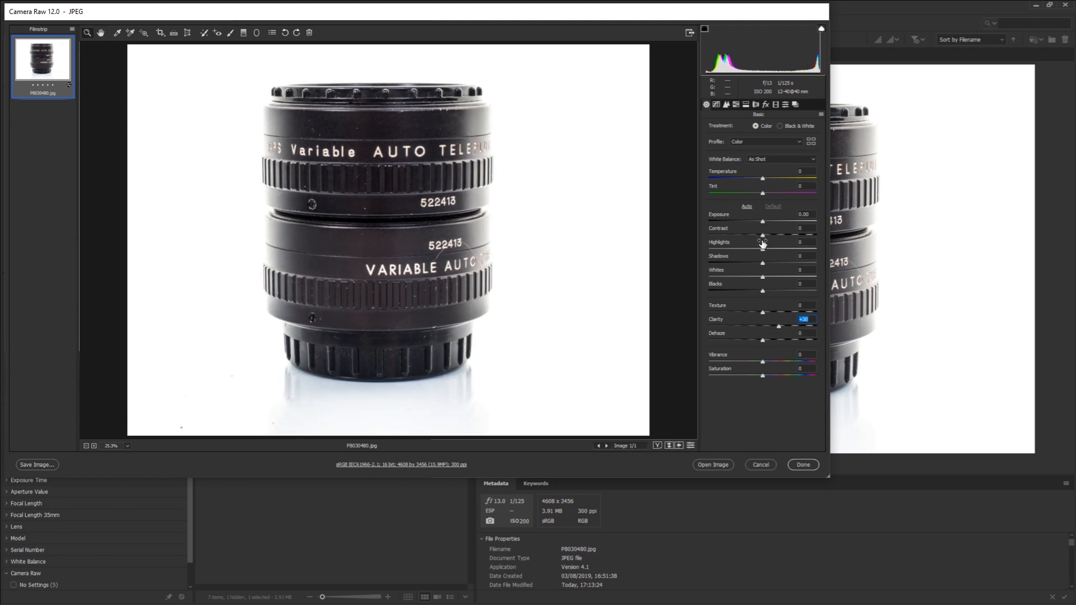
{"action": "left_click_drag", "start_coordinate": [763, 236], "coordinate": [780, 241]}
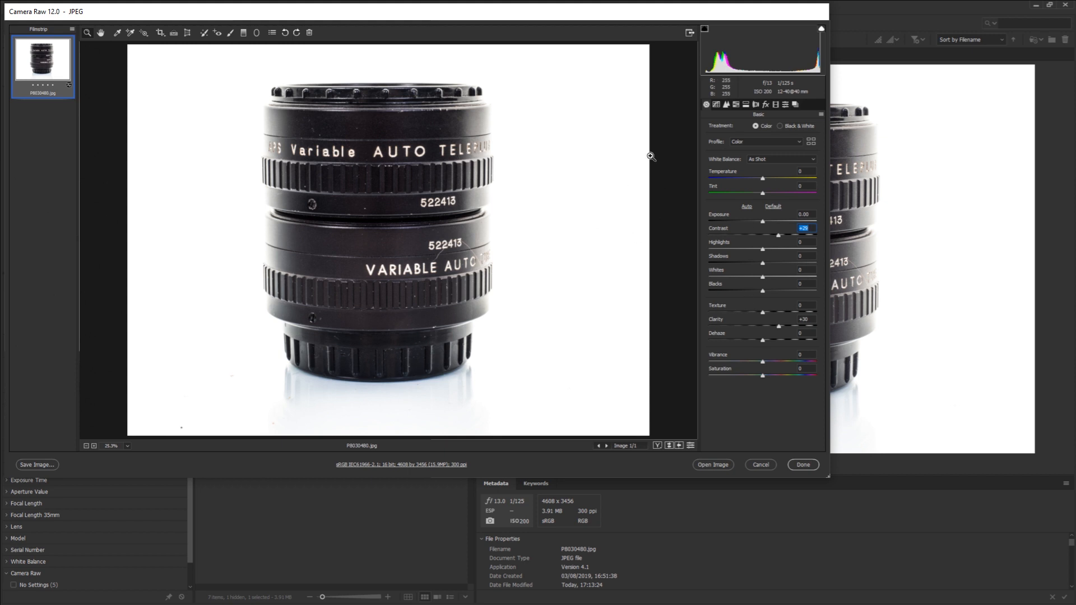
- Discard the P8030480.jpg edits and open P8030481.ORF, P8030482.ORF and P8030483.ORF together from Bridge in an enlarged Camera Raw window
{"action": "left_click", "coordinate": [760, 465]}
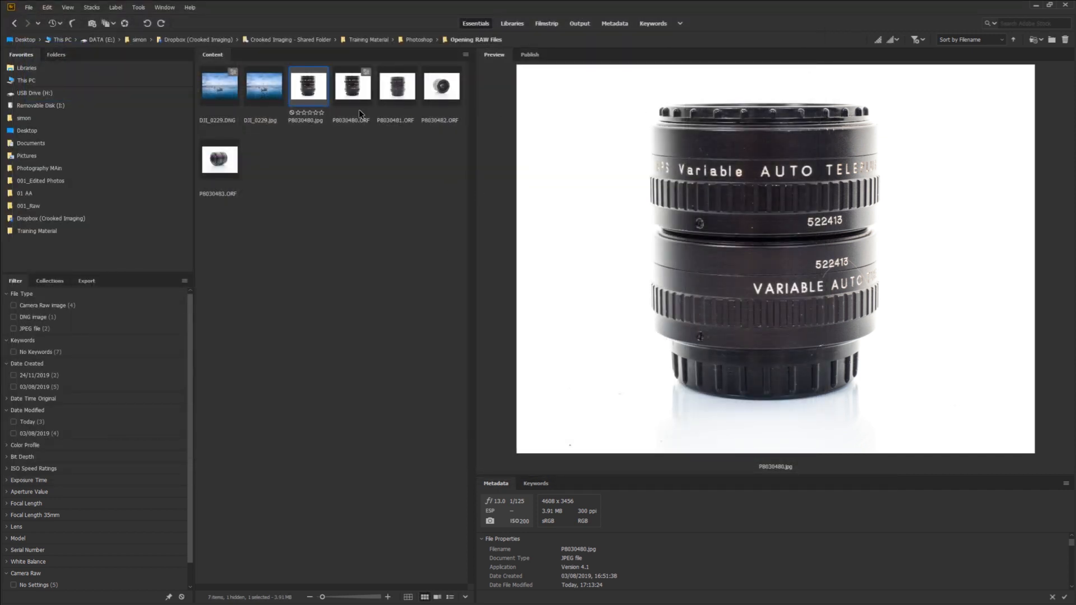
{"action": "left_click", "coordinate": [355, 93]}
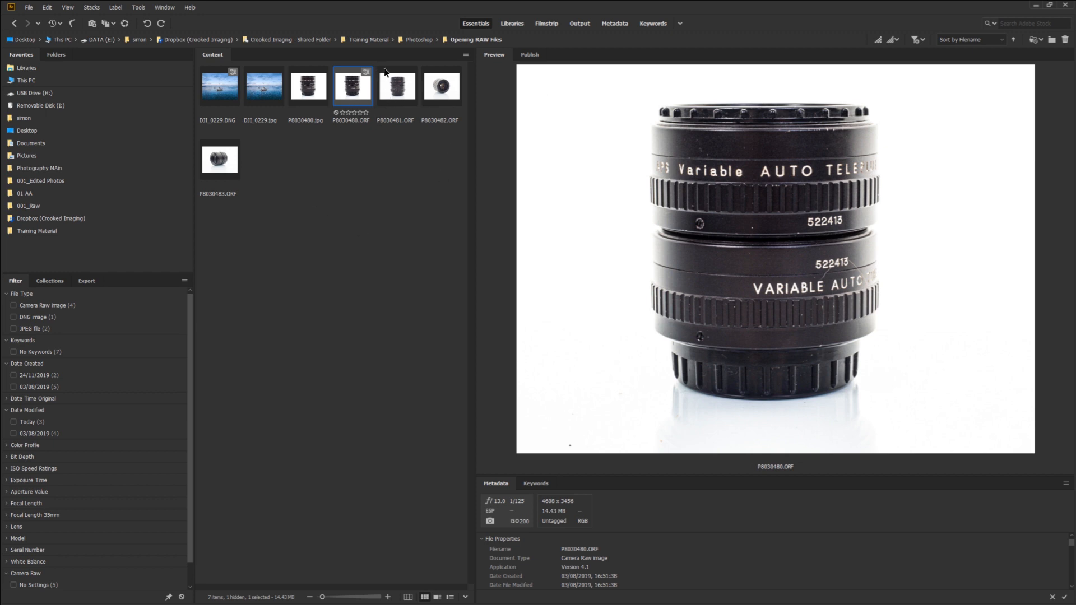
{"action": "left_click", "coordinate": [405, 97]}
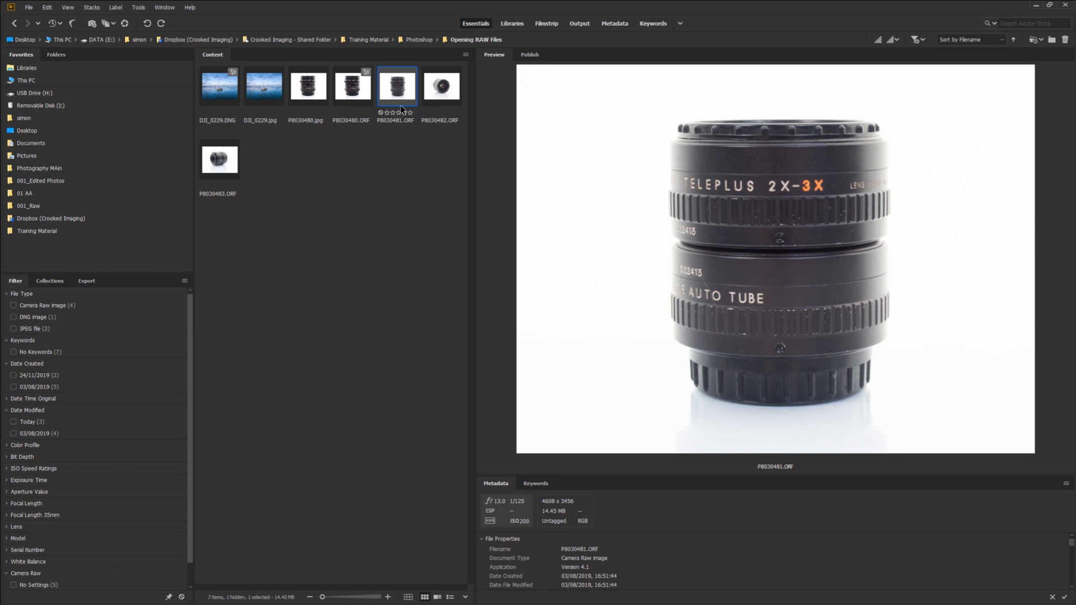
{"action": "left_click", "coordinate": [444, 89], "text": "ctrl"}
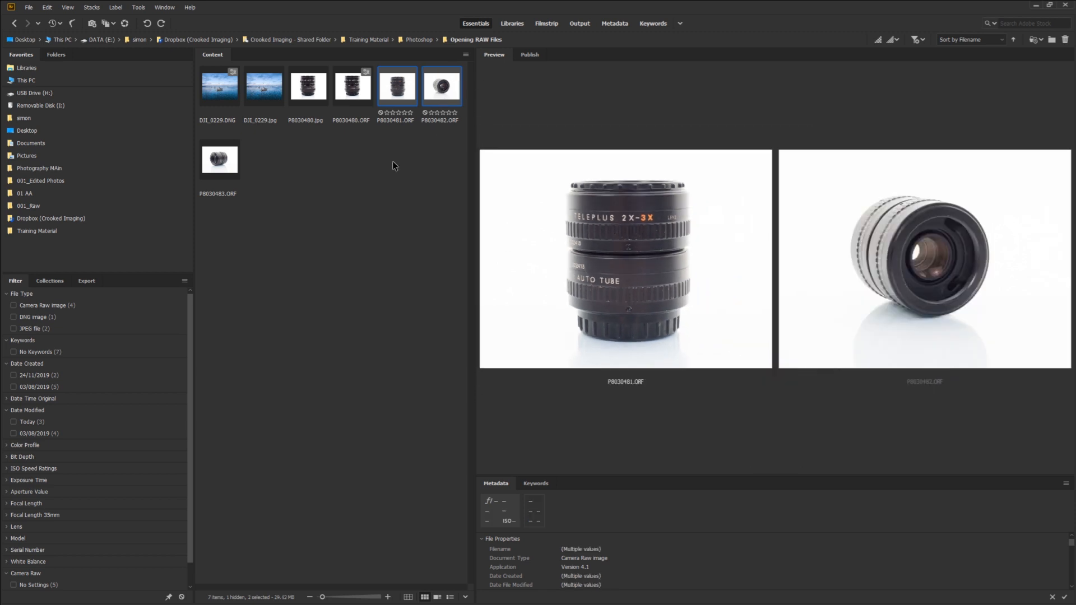
{"action": "left_click", "coordinate": [223, 160], "text": "ctrl"}
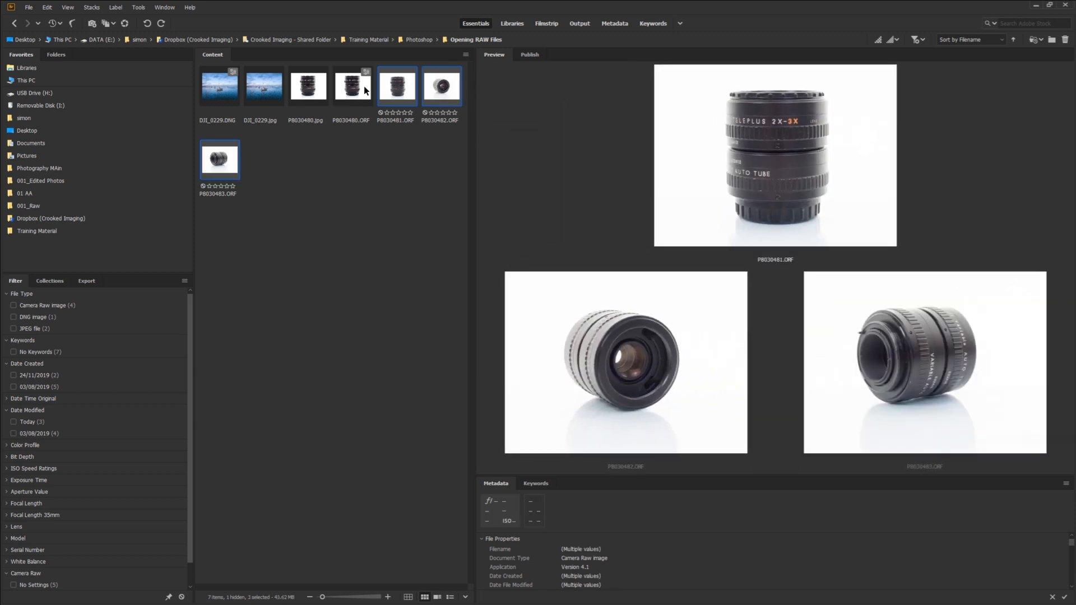
{"action": "right_click", "coordinate": [398, 89]}
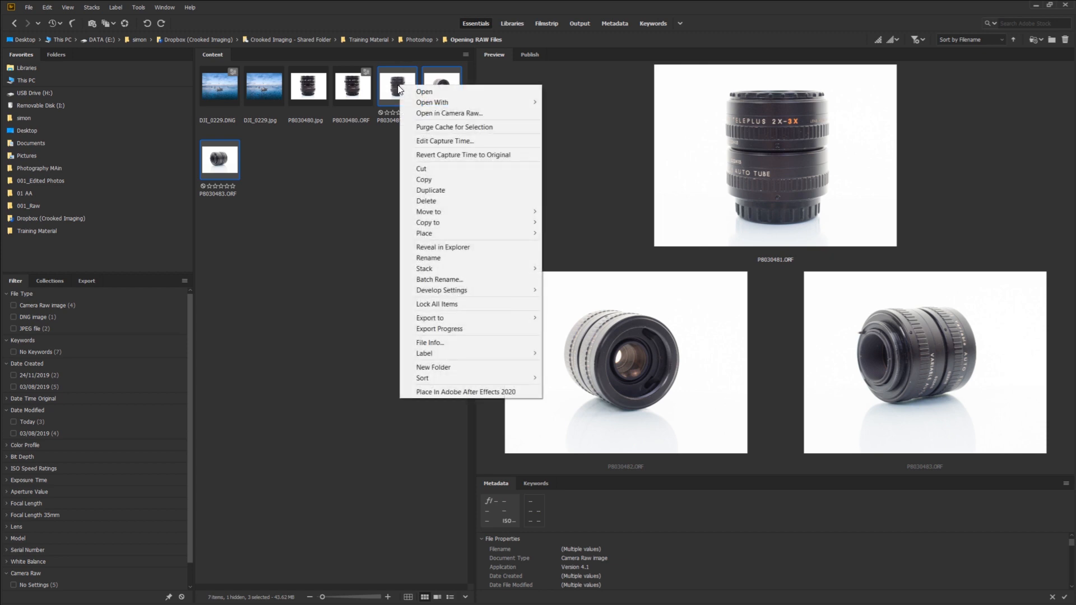
{"action": "left_click", "coordinate": [405, 112]}
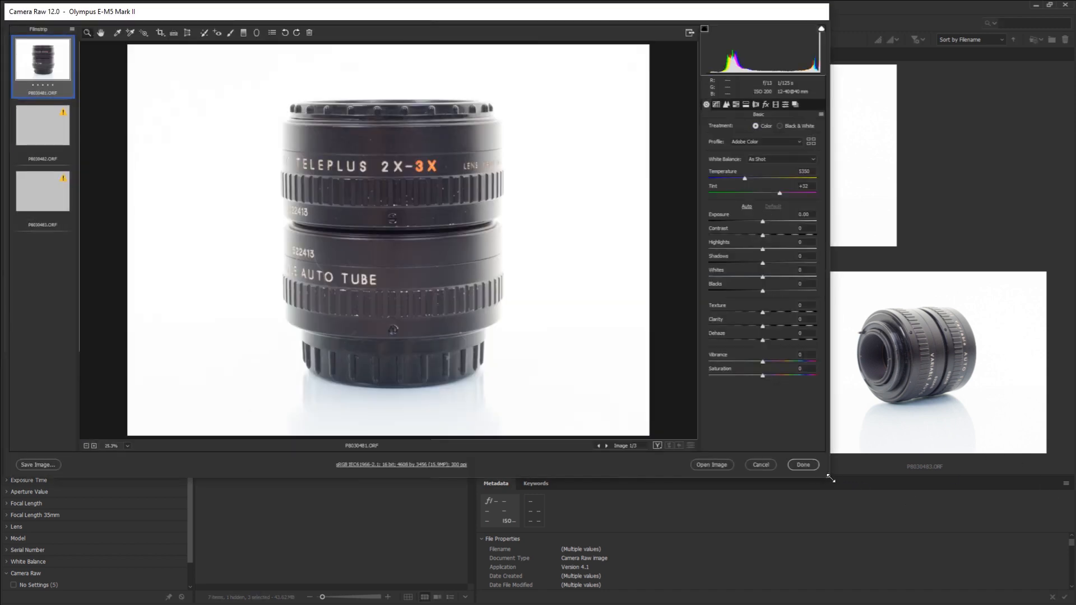
{"action": "left_click_drag", "start_coordinate": [830, 476], "coordinate": [941, 544]}
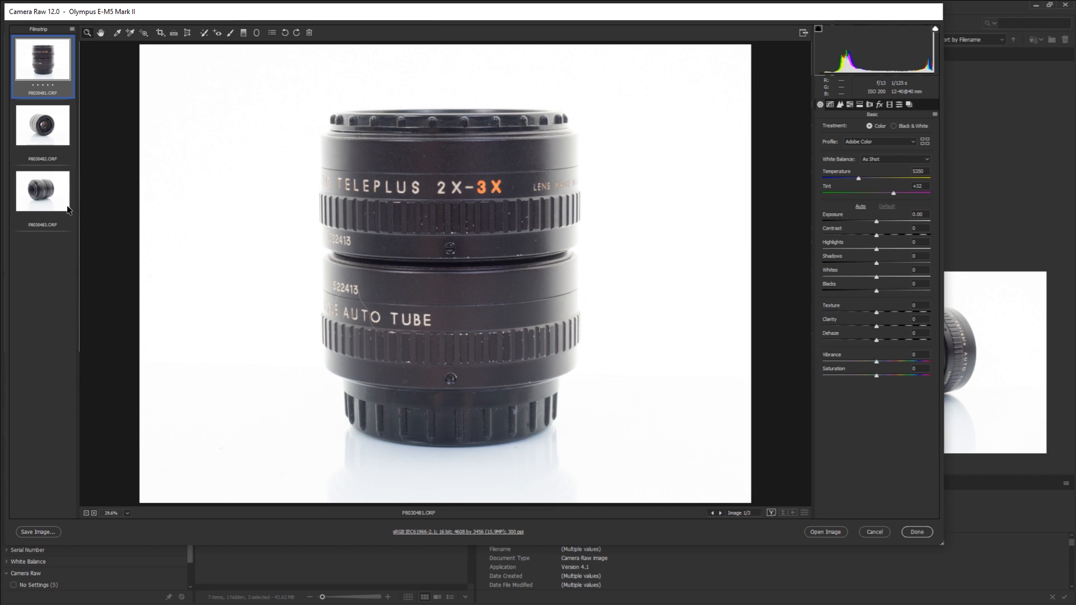
- Adjust all three images together: Clarity +55, Whites +41, Contrast +59, Highlights -8 and Blacks -77
{"action": "key", "text": "shift"}
{"action": "left_click", "coordinate": [44, 195], "text": "shift"}
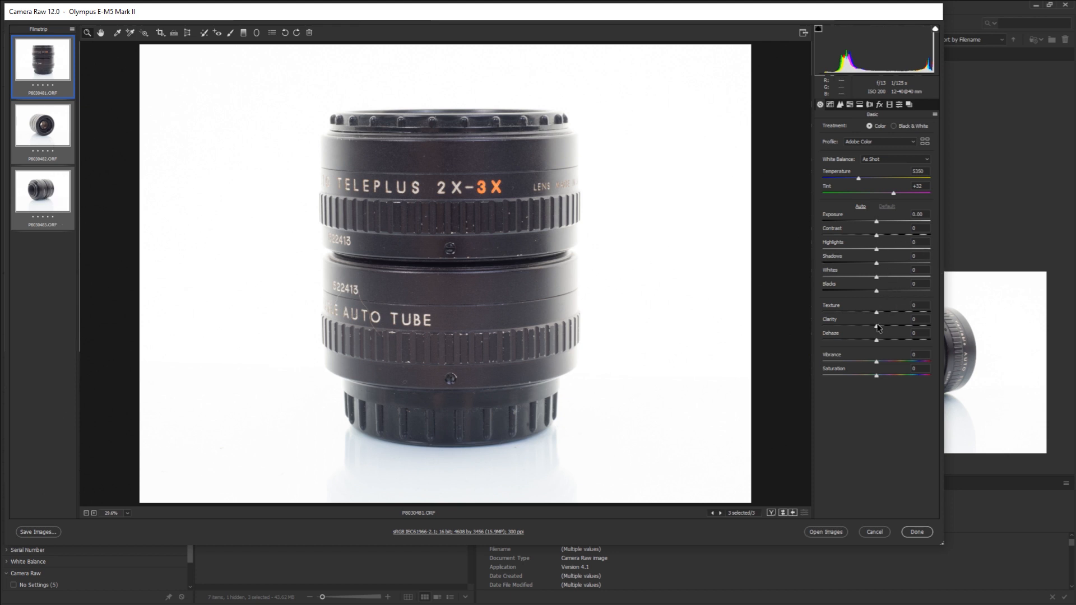
{"action": "left_click_drag", "start_coordinate": [877, 327], "coordinate": [906, 326]}
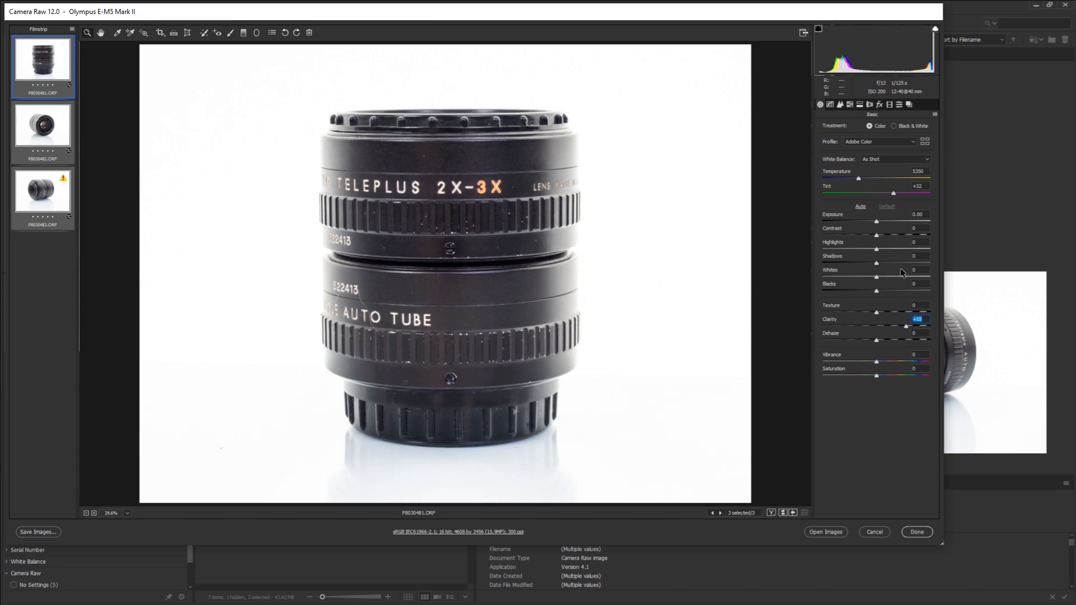
{"action": "left_click_drag", "start_coordinate": [877, 278], "coordinate": [899, 282]}
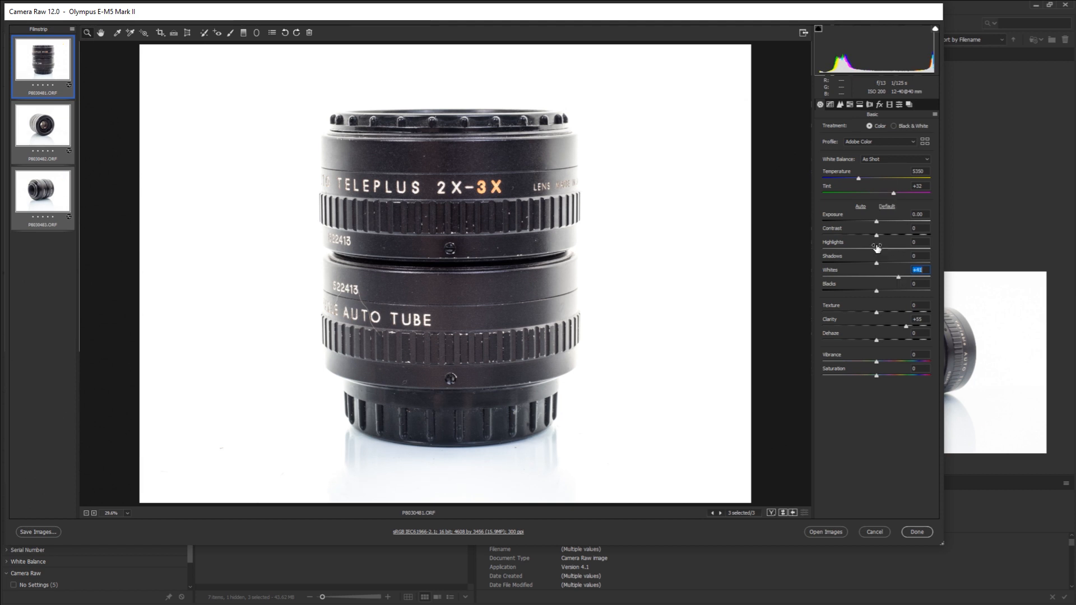
{"action": "left_click_drag", "start_coordinate": [877, 238], "coordinate": [910, 238]}
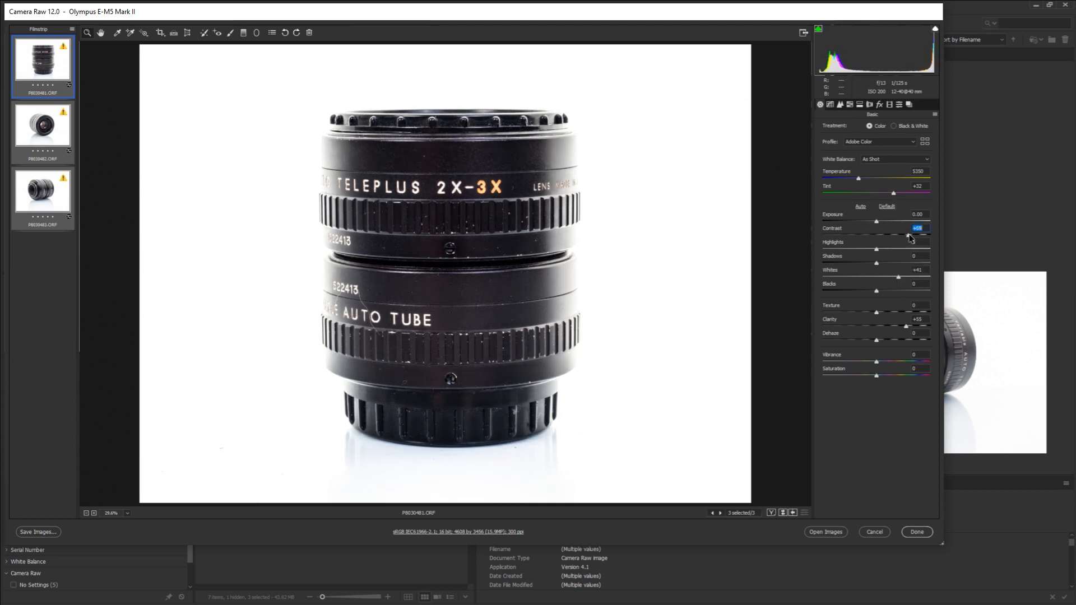
{"action": "left_click", "coordinate": [877, 249]}
{"action": "left_click_drag", "start_coordinate": [878, 252], "coordinate": [872, 250]}
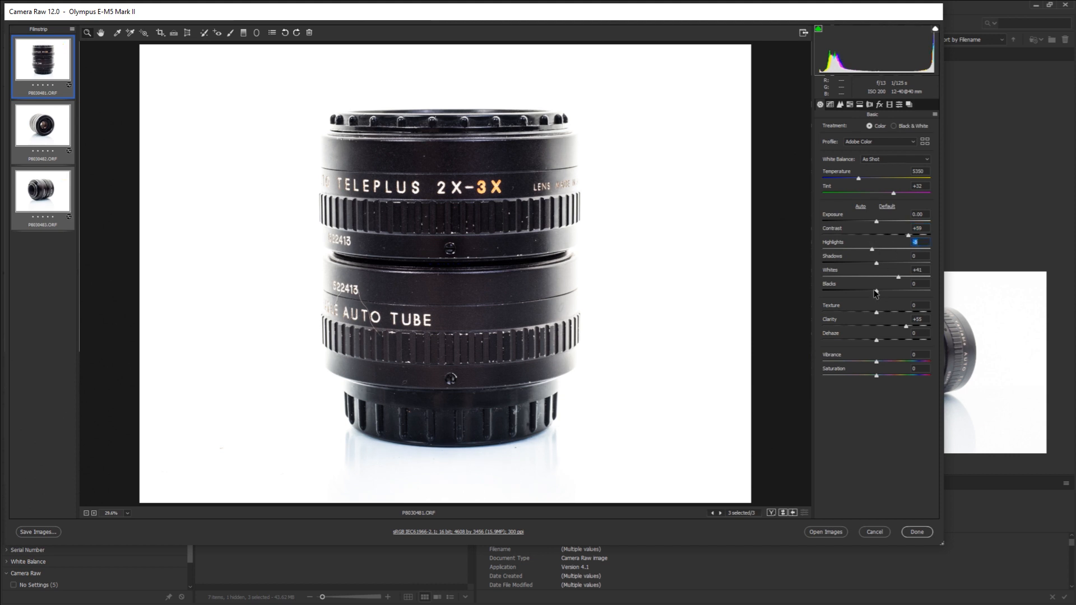
{"action": "left_click_drag", "start_coordinate": [879, 293], "coordinate": [848, 292]}
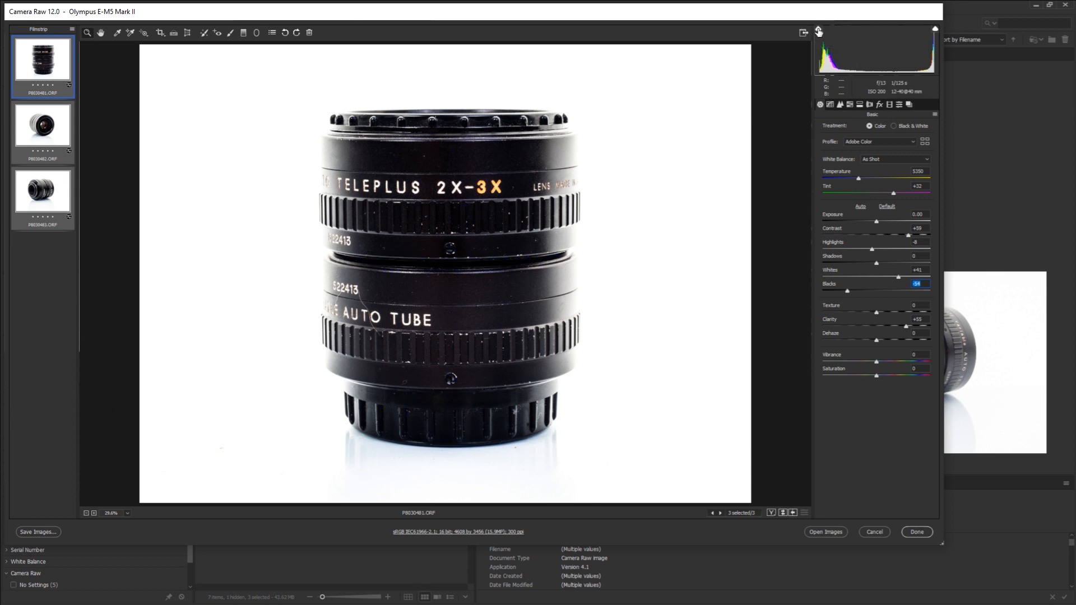
{"action": "left_click_drag", "start_coordinate": [847, 291], "coordinate": [838, 292]}
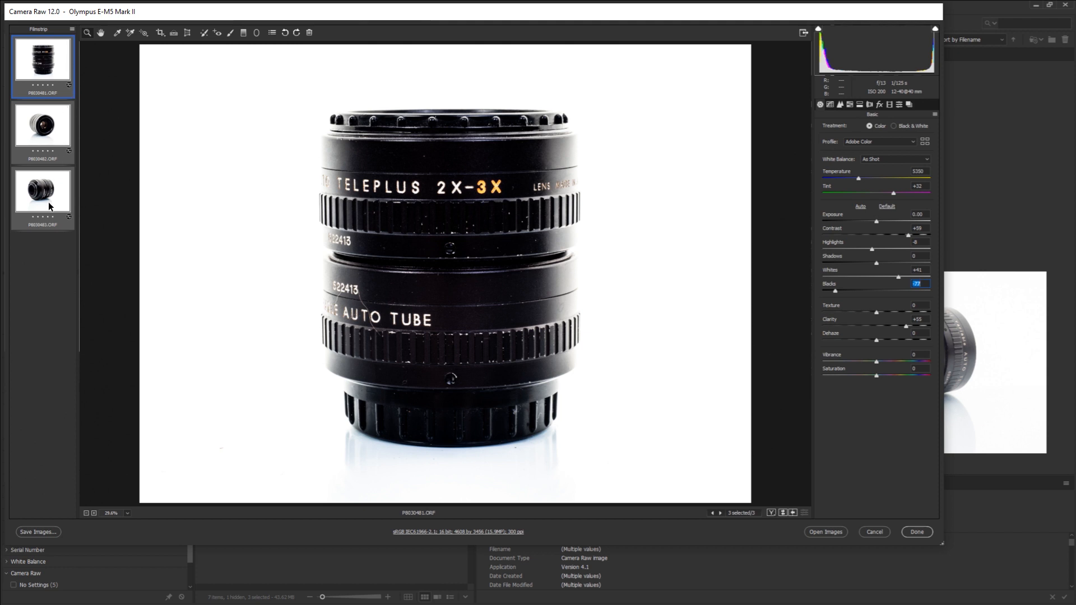
- Check the shared adjustments on P8030482.ORF, P8030483.ORF and P8030481.ORF one at a time
{"action": "left_click", "coordinate": [36, 135]}
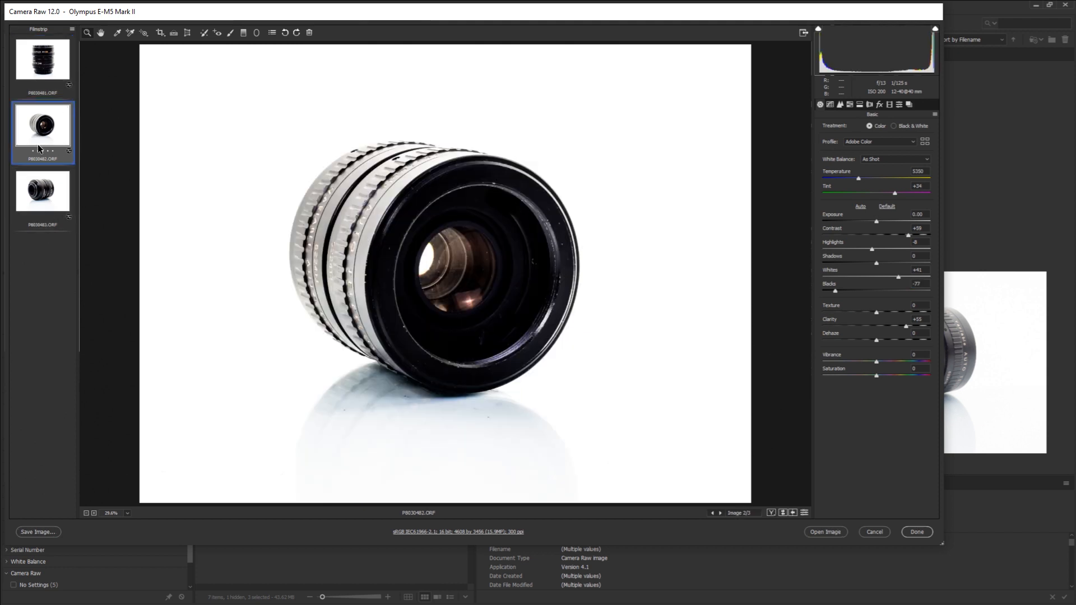
{"action": "left_click", "coordinate": [42, 196]}
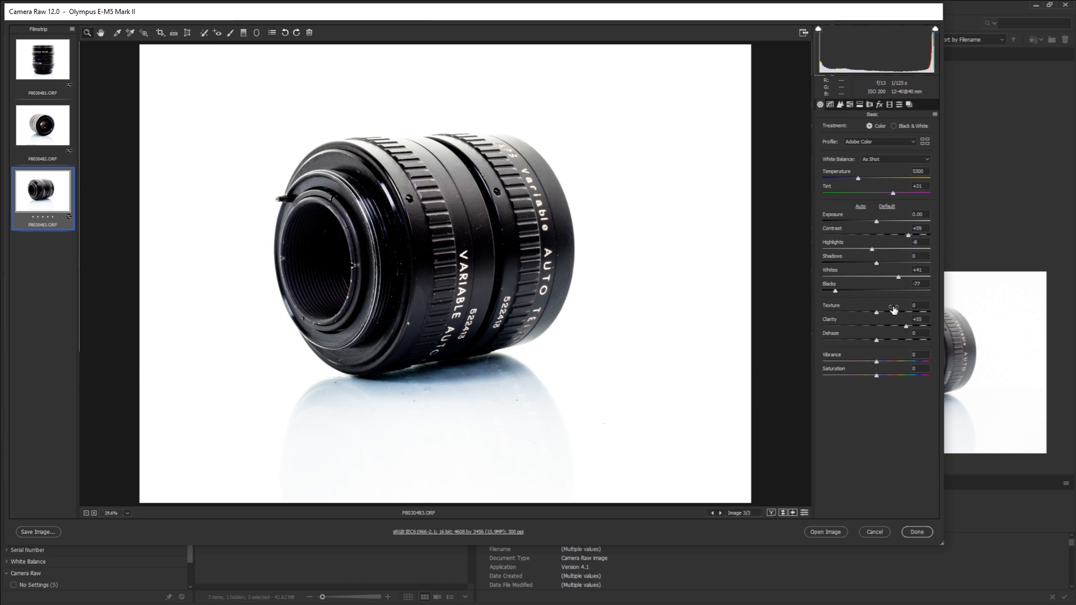
{"action": "left_click", "coordinate": [44, 63]}
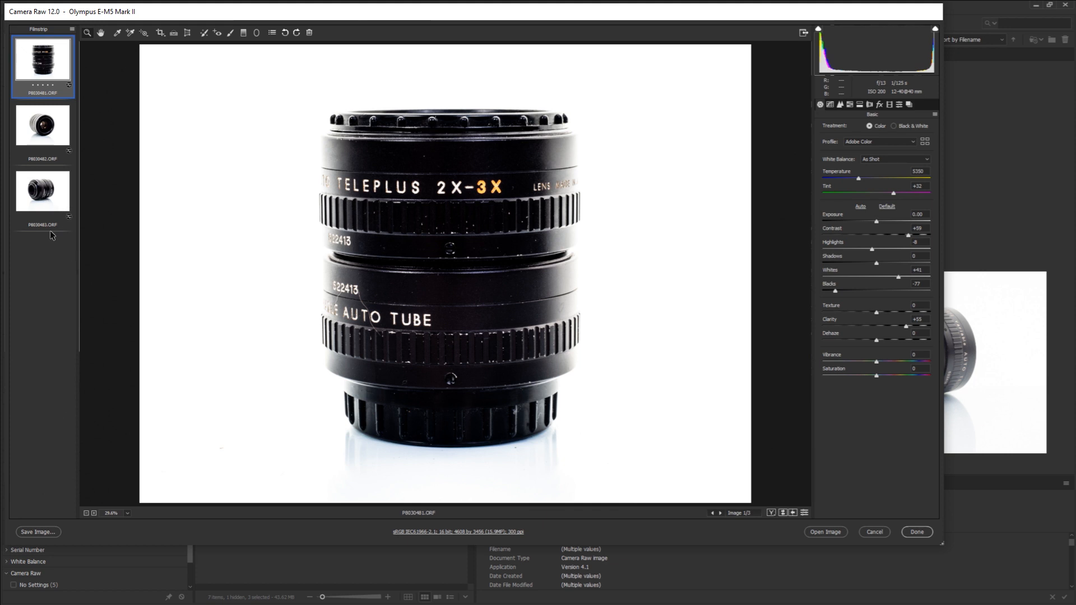
- Select all three images and load the StudioProductShots.xmp settings onto them
{"action": "left_click", "coordinate": [48, 192], "text": "shift"}
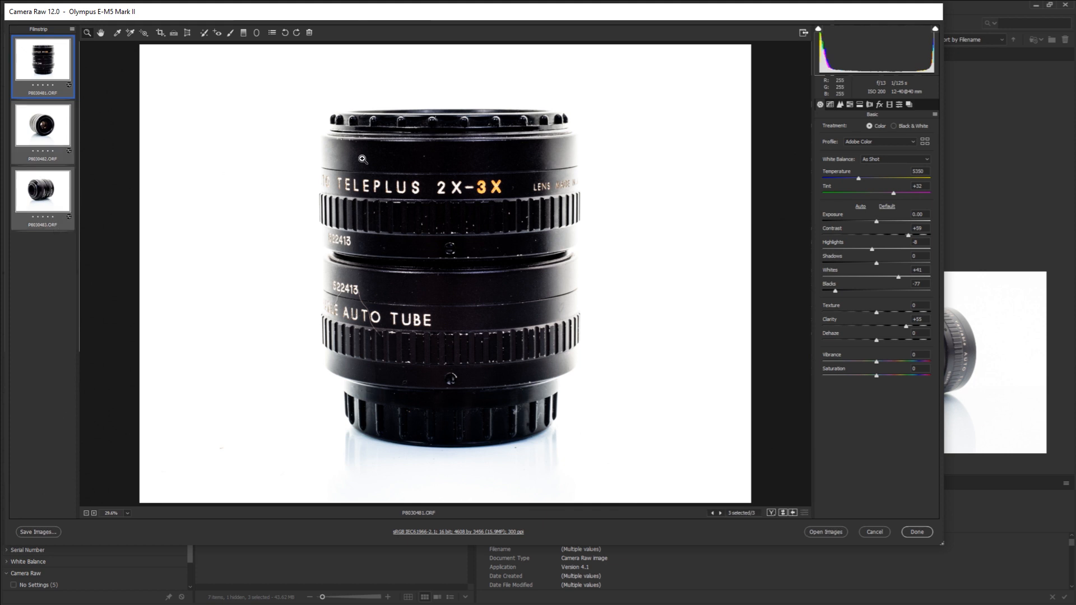
{"action": "left_click", "coordinate": [934, 114]}
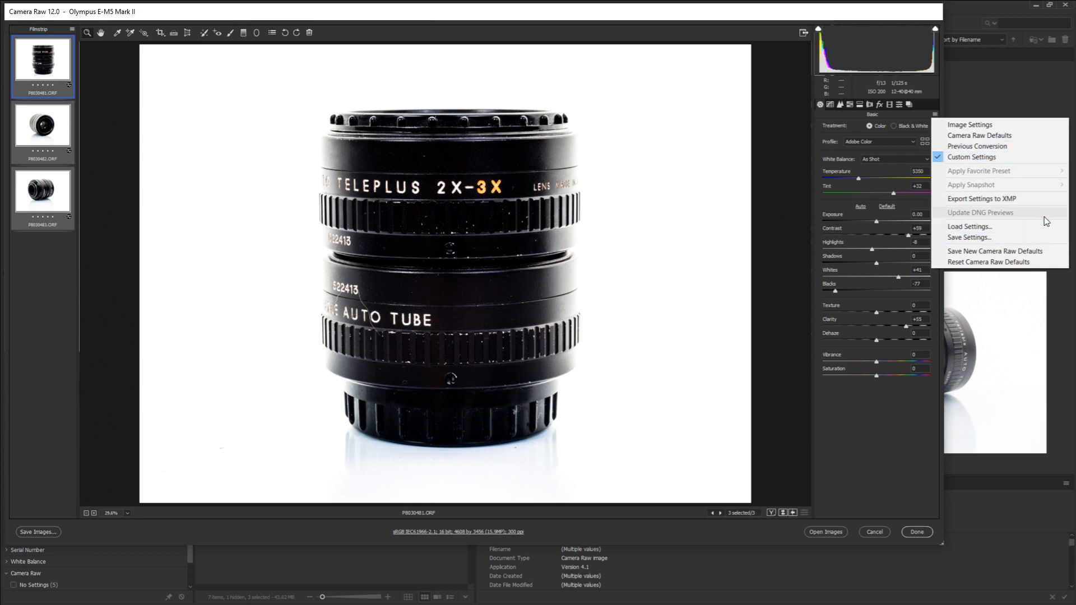
{"action": "left_click", "coordinate": [1019, 227]}
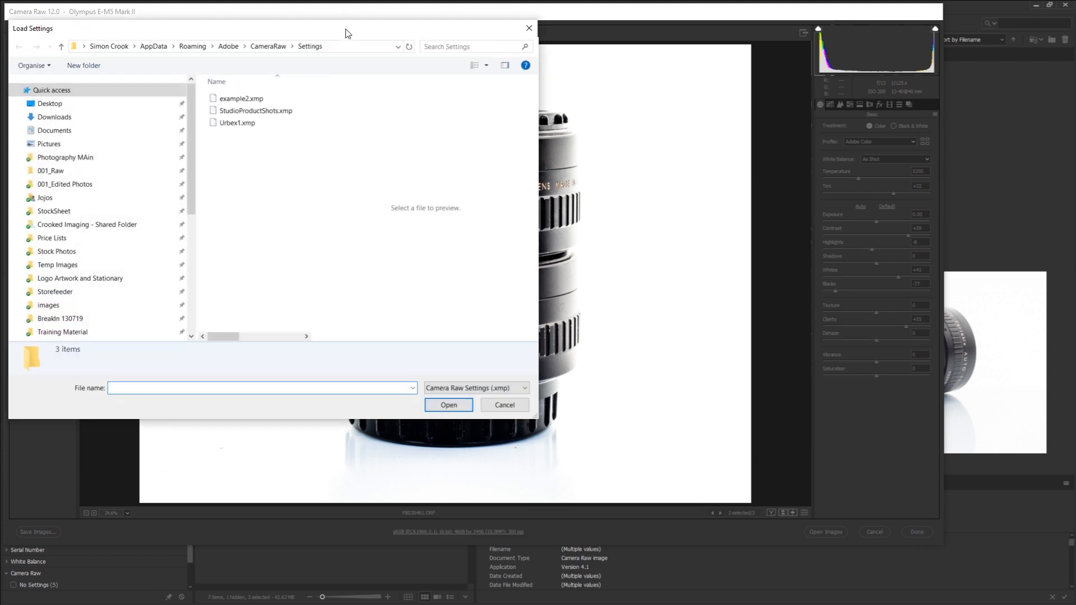
{"action": "left_click_drag", "start_coordinate": [344, 32], "coordinate": [507, 54]}
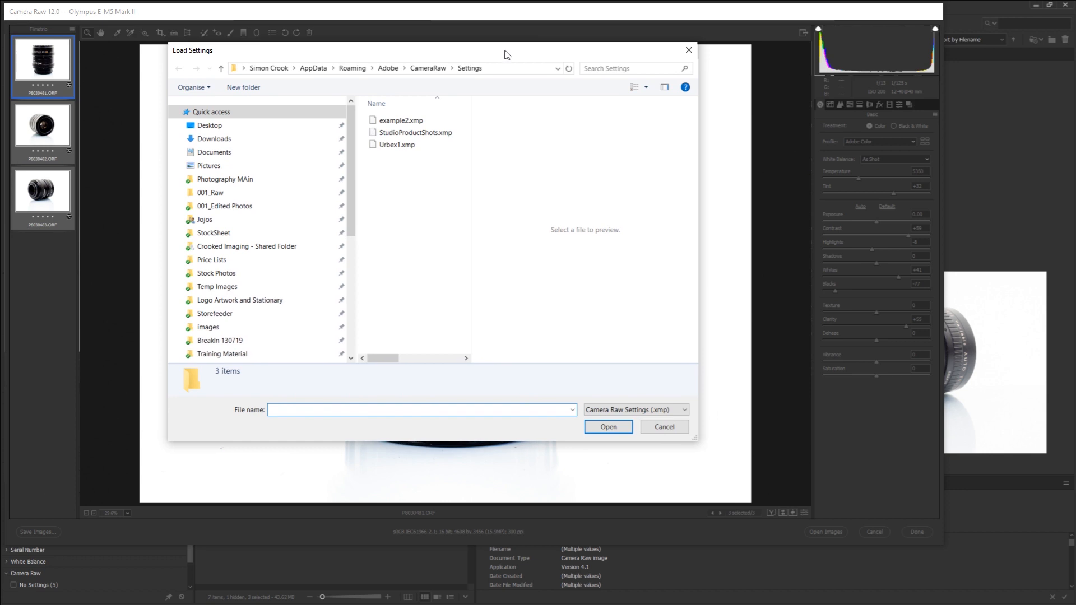
{"action": "double_click", "coordinate": [438, 136]}
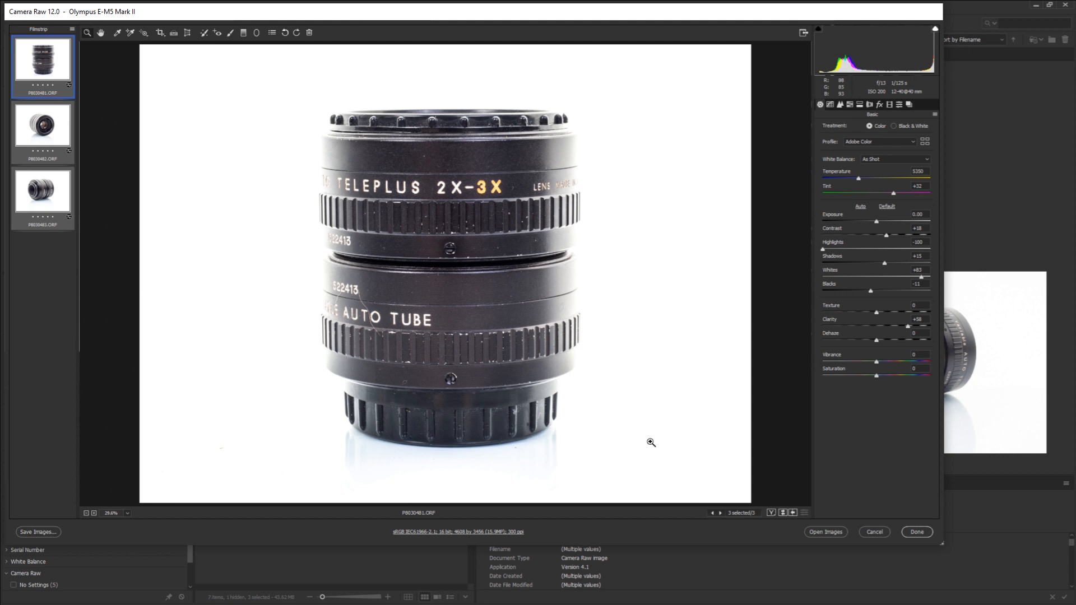
- Save the current Camera Raw settings with the Default subset as a settings file named video
{"action": "left_click", "coordinate": [934, 115]}
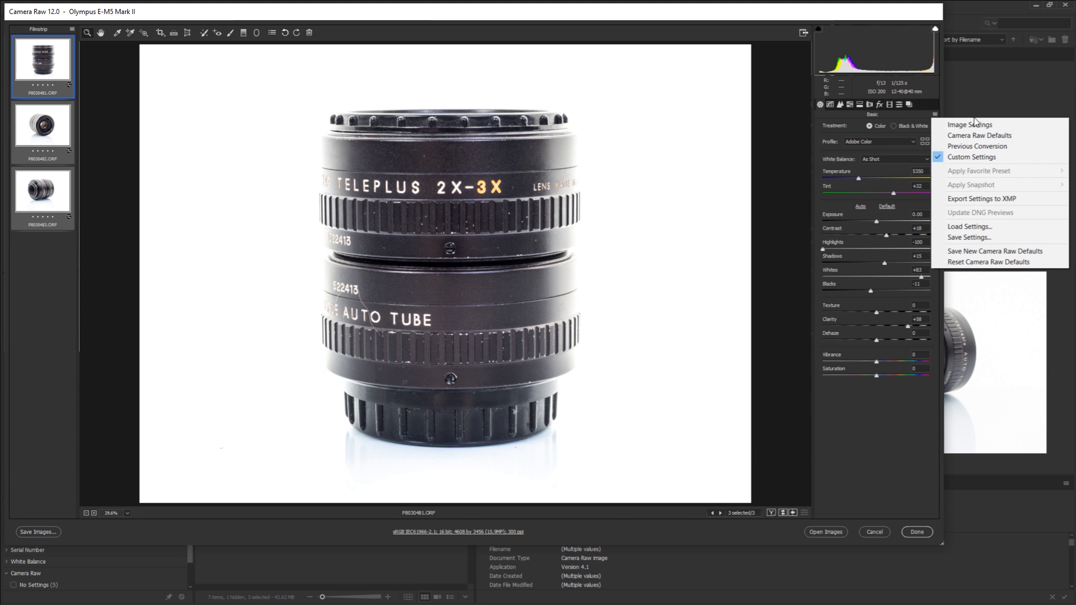
{"action": "left_click", "coordinate": [1016, 240]}
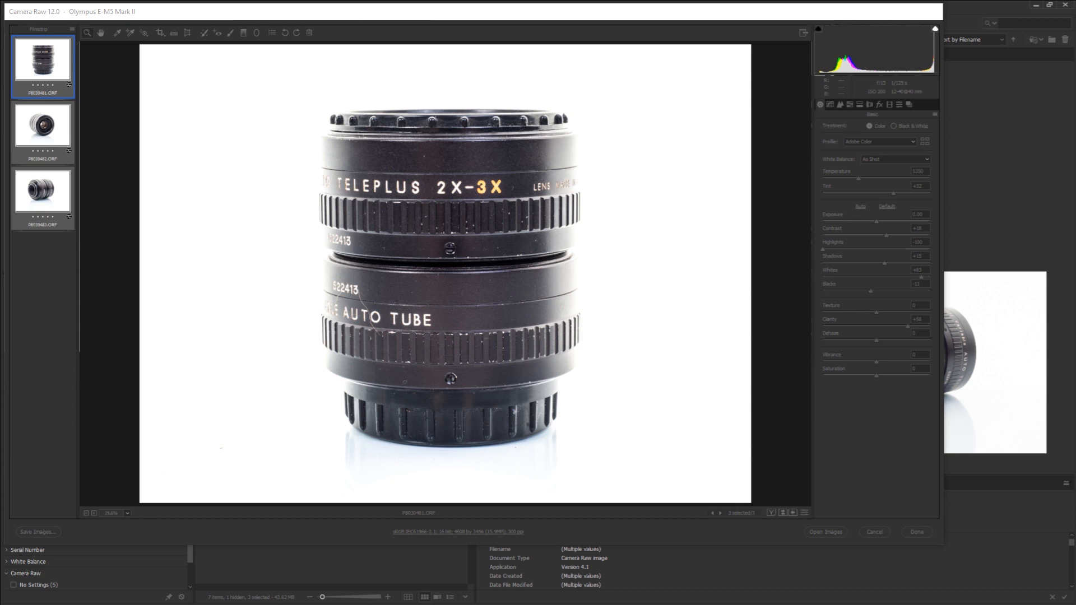
{"action": "left_click_drag", "start_coordinate": [384, 233], "coordinate": [548, 43]}
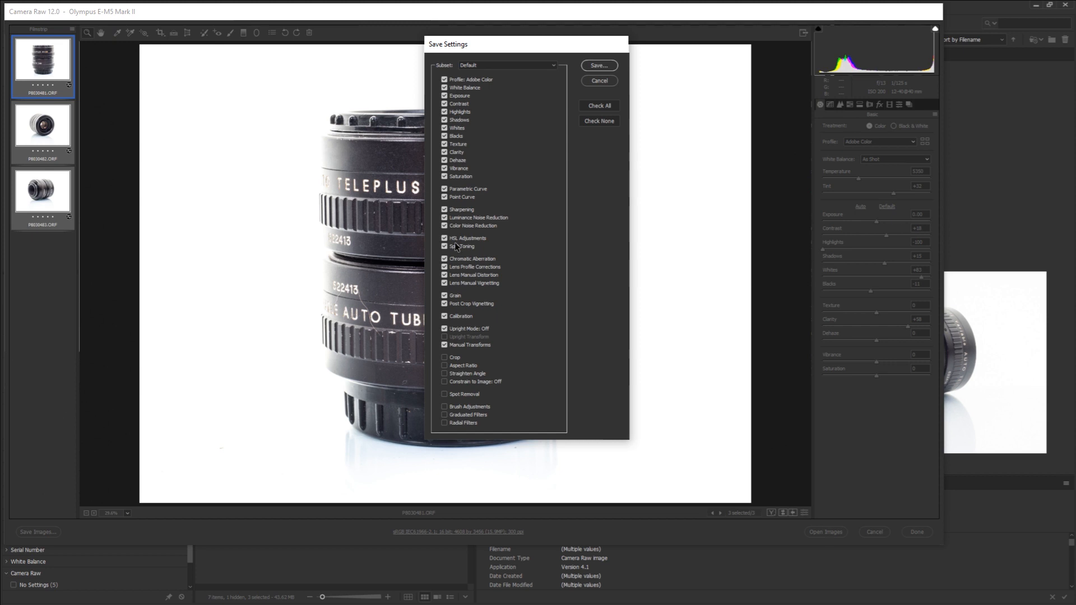
{"action": "left_click", "coordinate": [598, 66]}
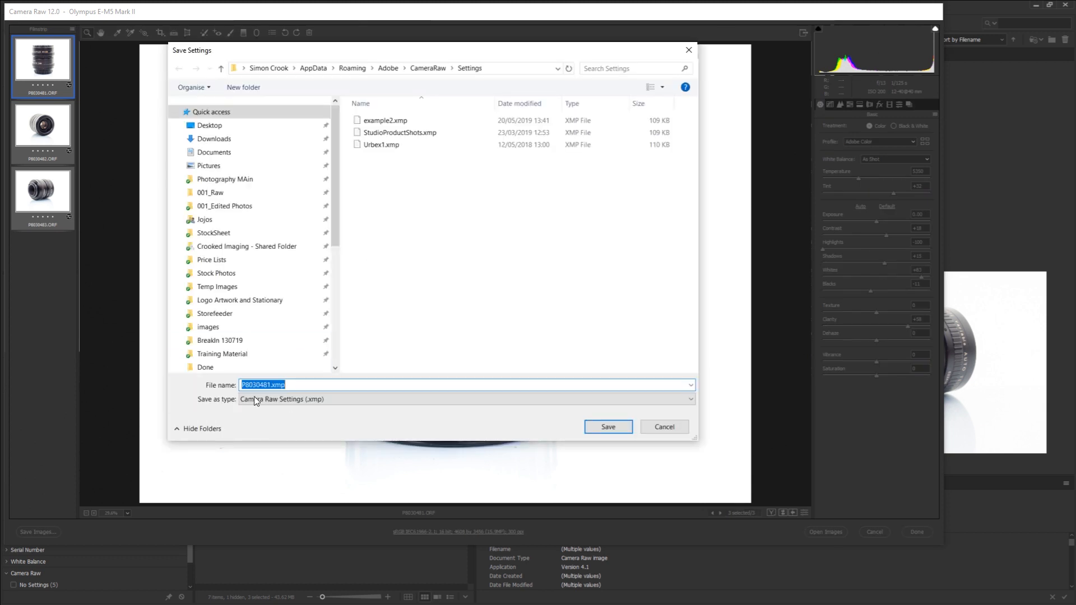
{"action": "left_click", "coordinate": [261, 385]}
{"action": "double_click", "coordinate": [271, 385]}
{"action": "type", "text": "video"}
{"action": "left_click", "coordinate": [616, 430]}
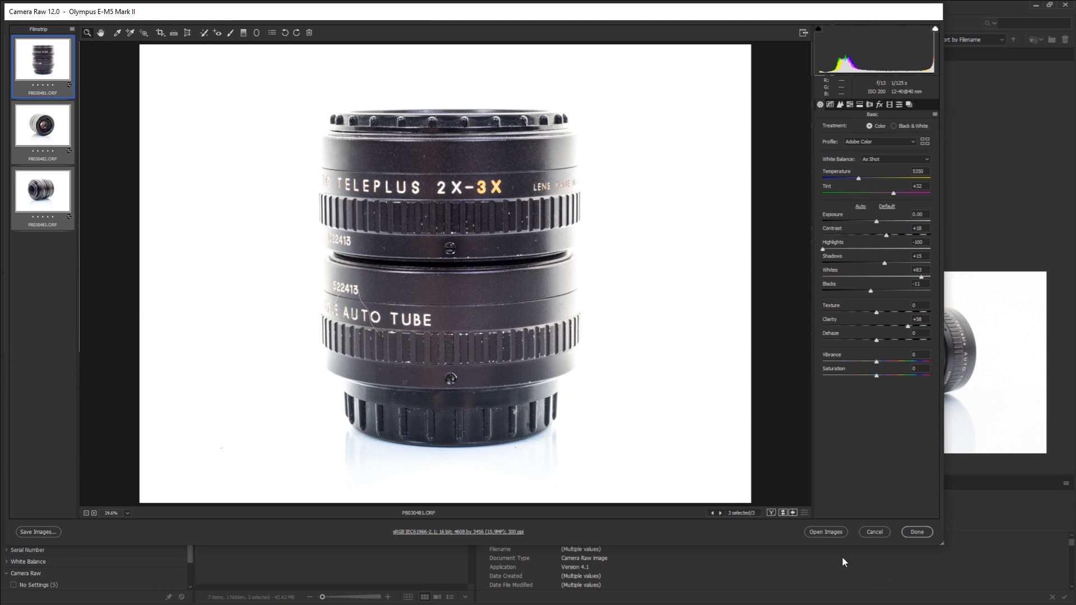
- Cancel the Camera Raw edits and reopen P8030481.ORF, P8030482.ORF and P8030483.ORF in Camera Raw from Bridge
{"action": "left_click", "coordinate": [881, 535]}
{"action": "left_click", "coordinate": [881, 535]}
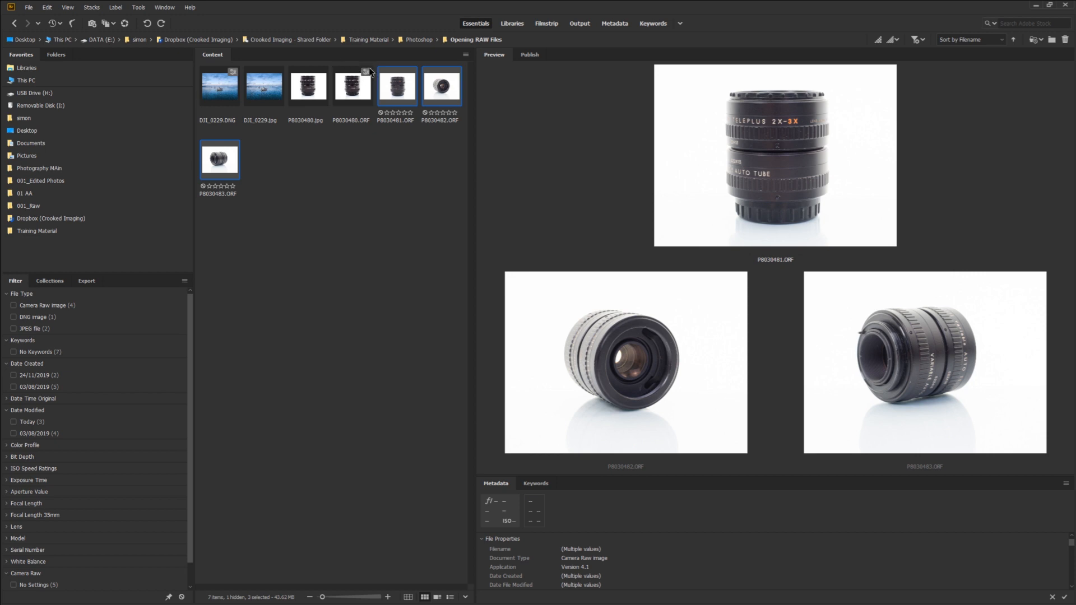
{"action": "left_click", "coordinate": [398, 85]}
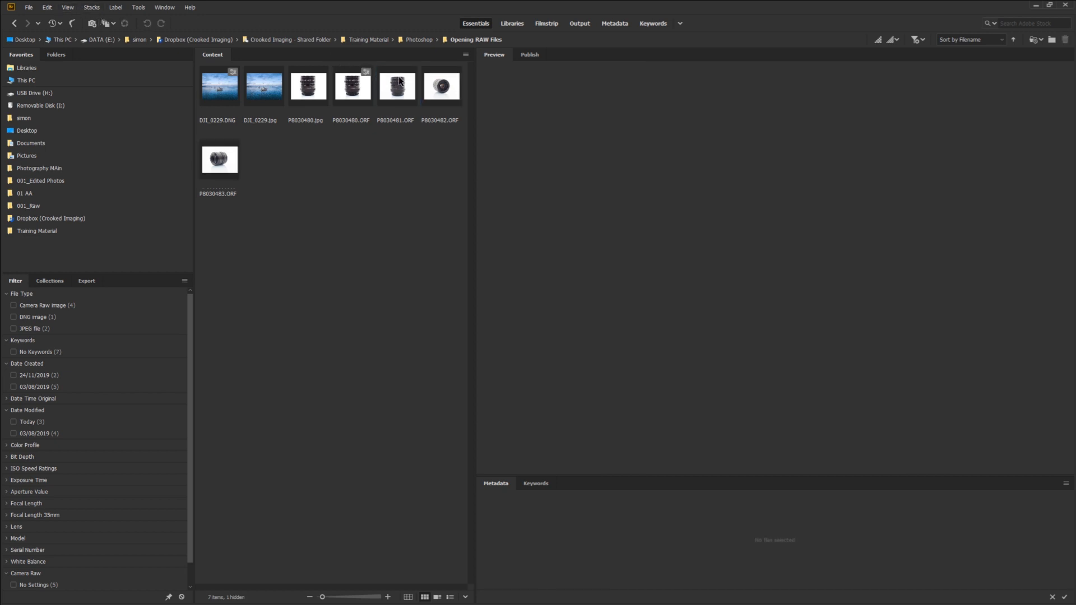
{"action": "left_click", "coordinate": [224, 157], "text": "shift"}
{"action": "right_click", "coordinate": [226, 162]}
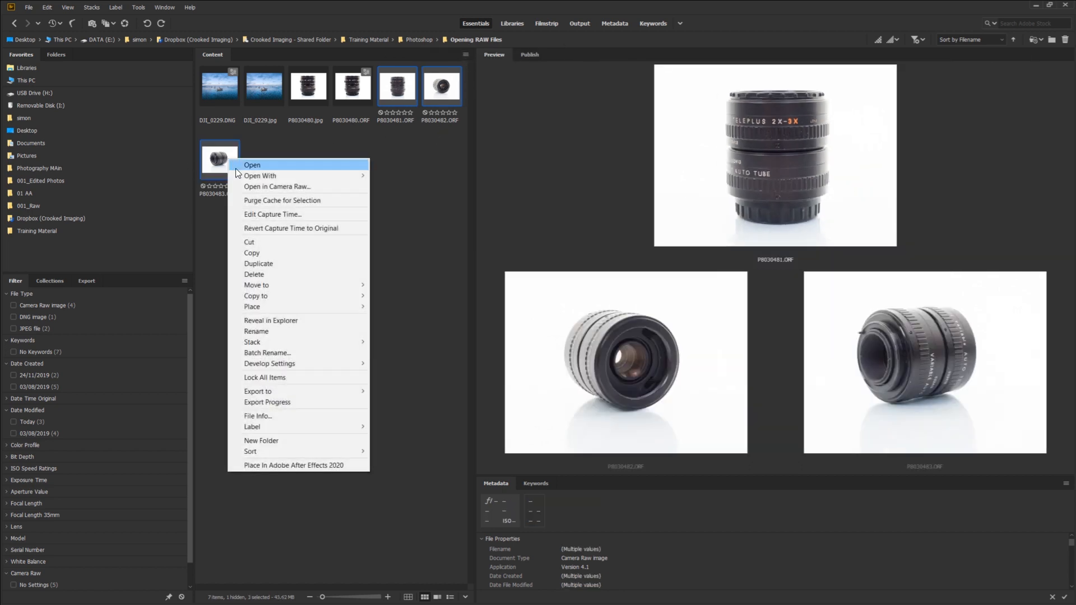
{"action": "left_click", "coordinate": [255, 186]}
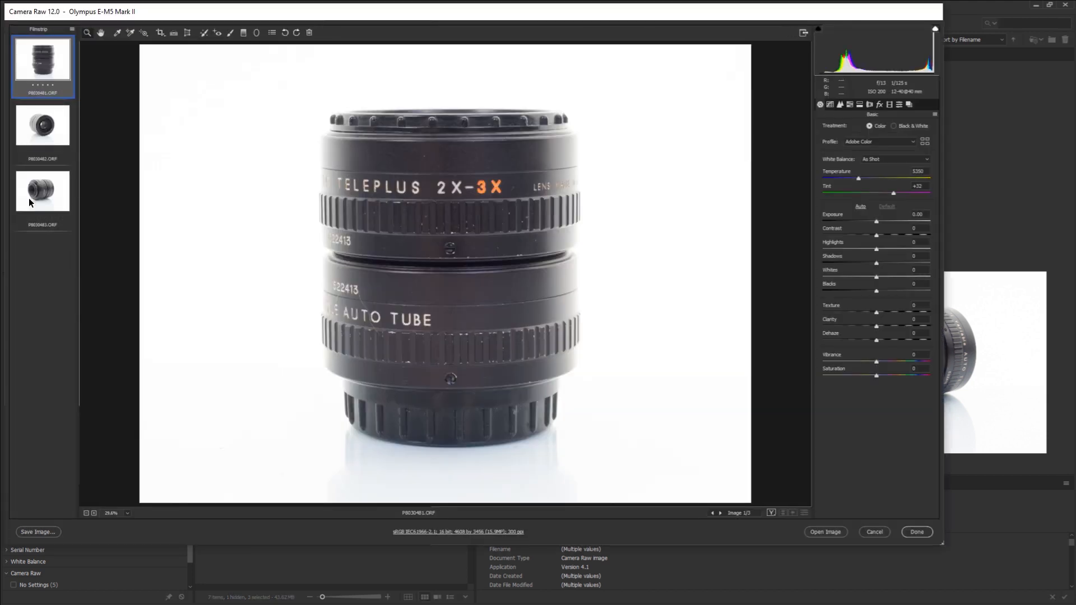
- Select all three images in the filmstrip and load the video.xmp settings onto them
{"action": "left_click", "coordinate": [31, 203], "text": "shift"}
{"action": "left_click", "coordinate": [935, 114]}
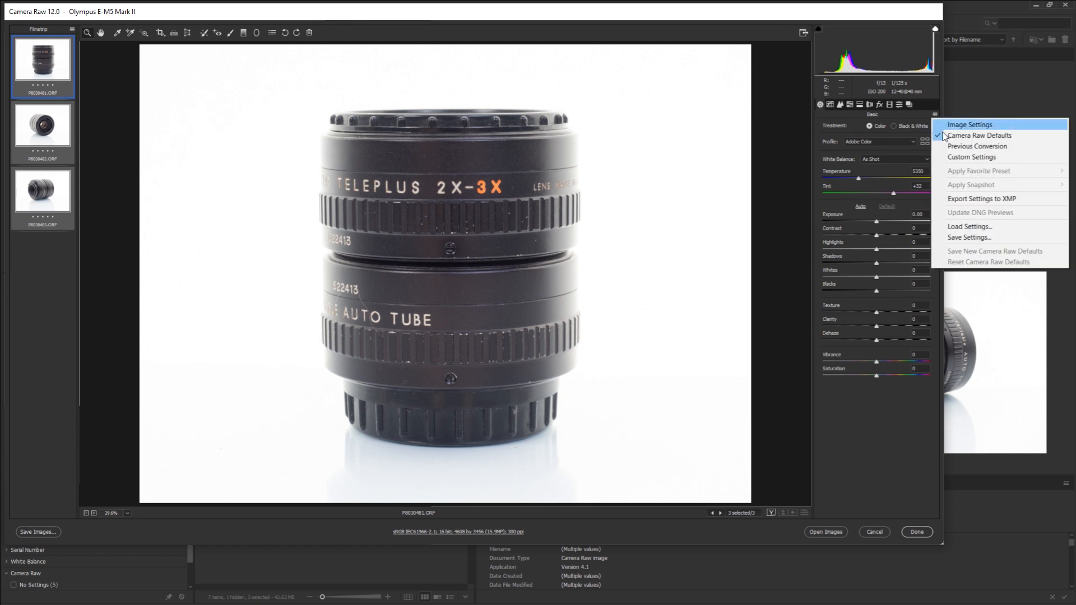
{"action": "left_click", "coordinate": [970, 226]}
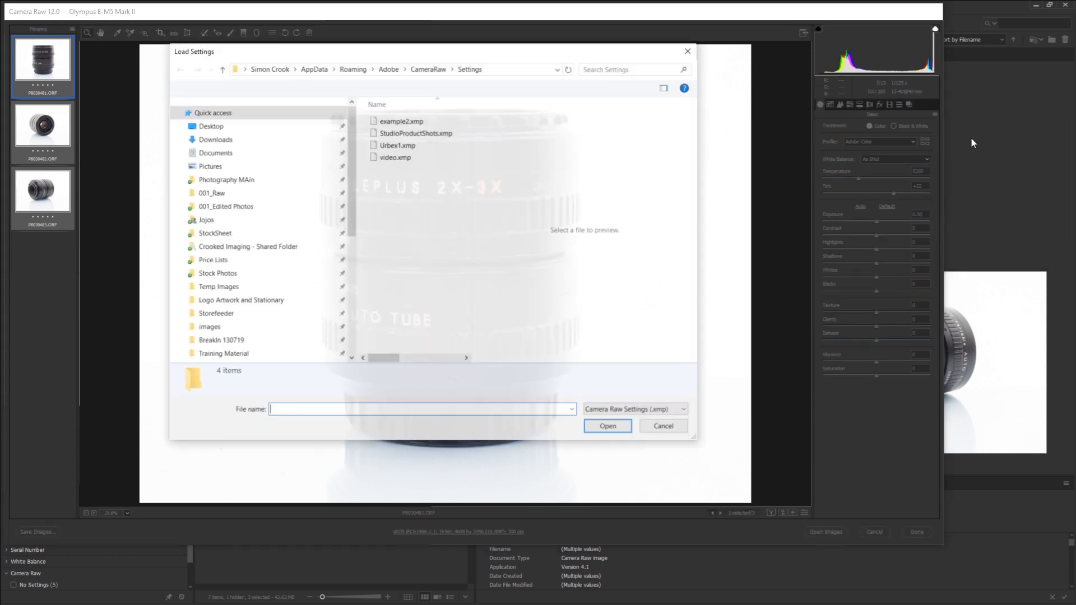
{"action": "left_click", "coordinate": [393, 157]}
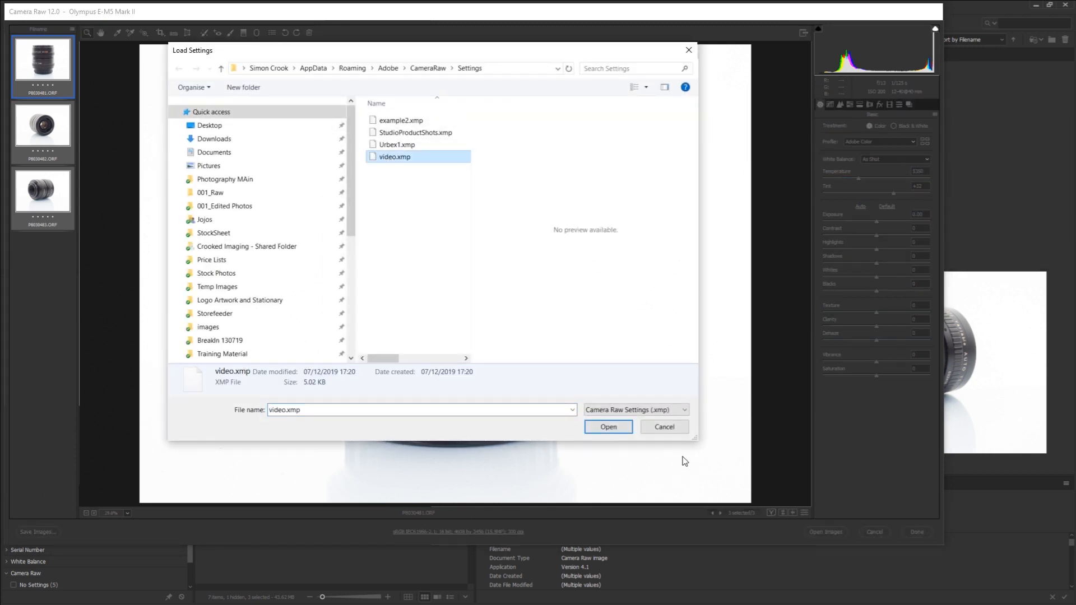
{"action": "left_click", "coordinate": [608, 426]}
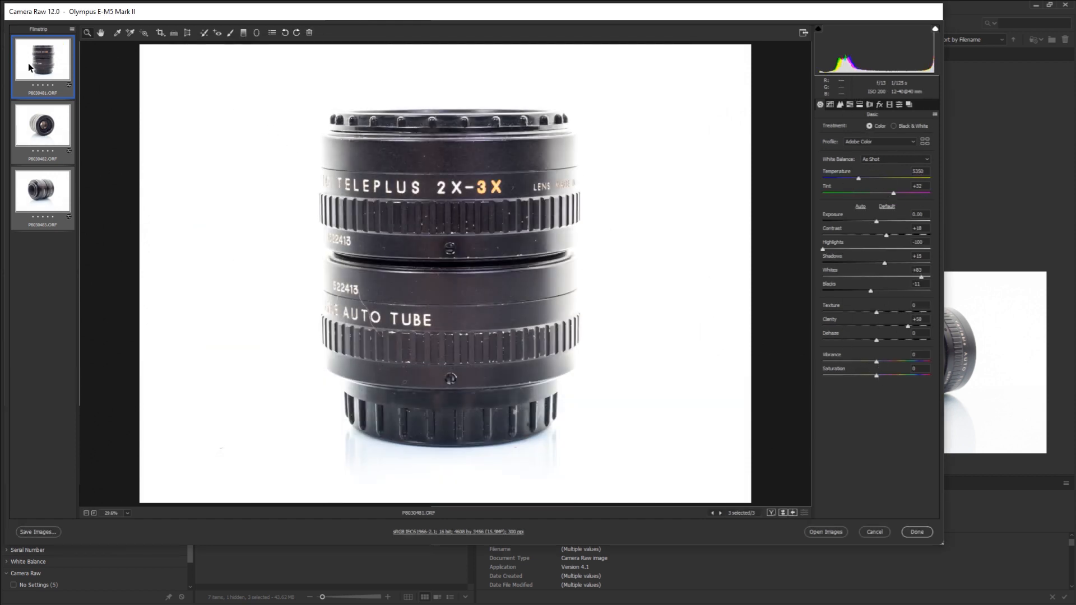
- Open the three adjusted images in Photoshop and look through P8030482.ORF, P8030481.ORF and P8030483.ORF
{"action": "left_click", "coordinate": [821, 533]}
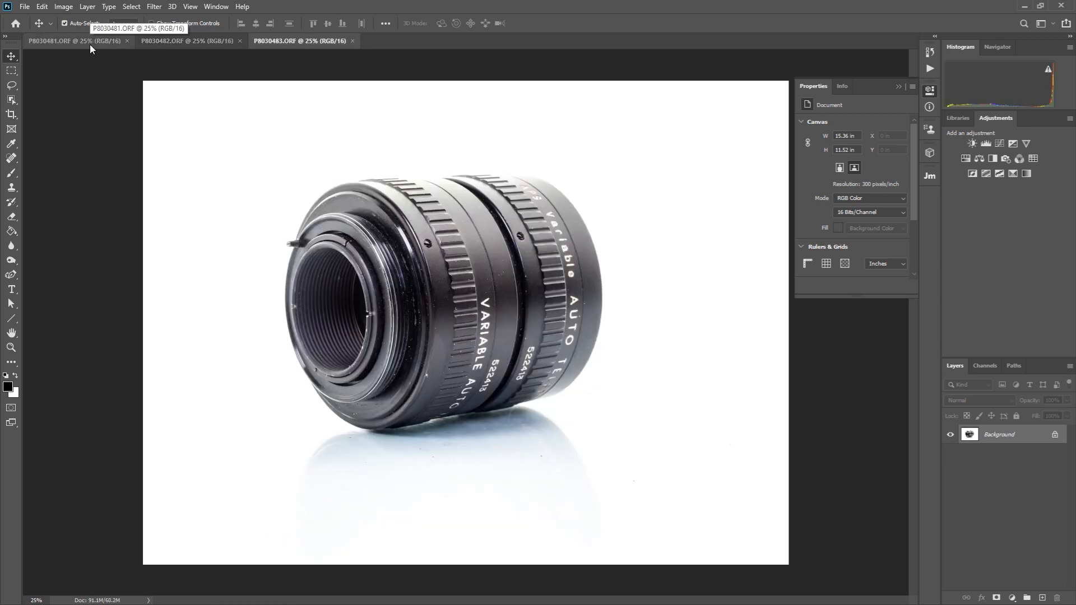
{"action": "left_click", "coordinate": [213, 46]}
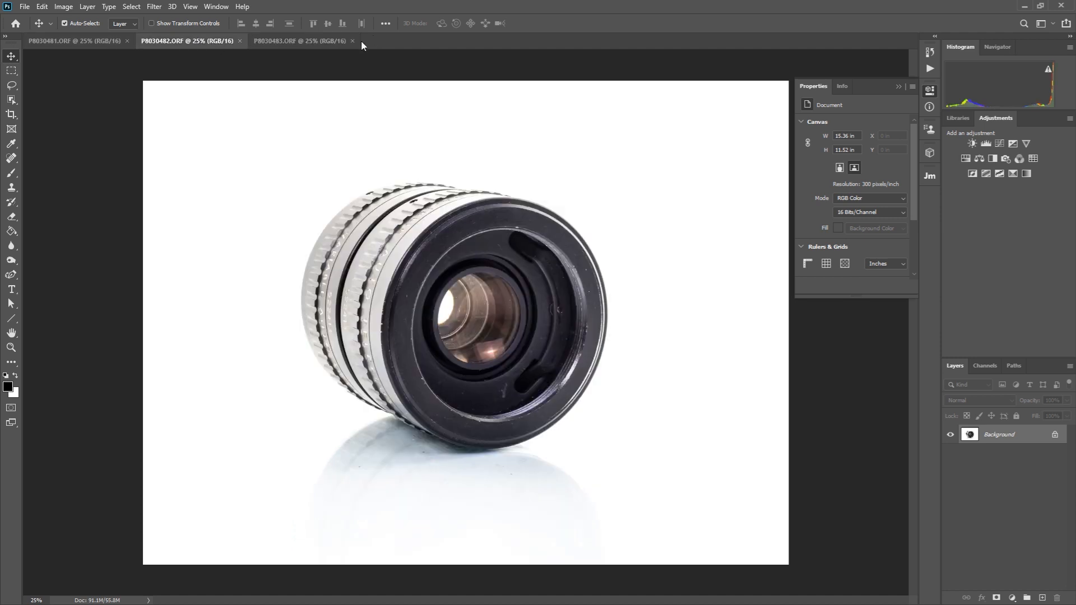
{"action": "left_click", "coordinate": [76, 40]}
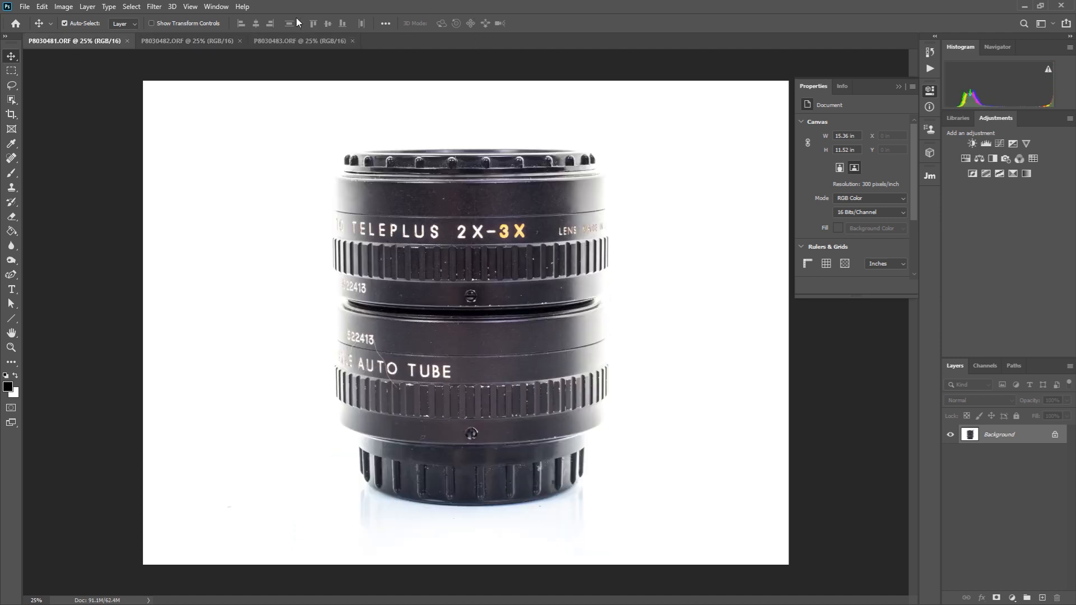
{"action": "left_click", "coordinate": [315, 42]}
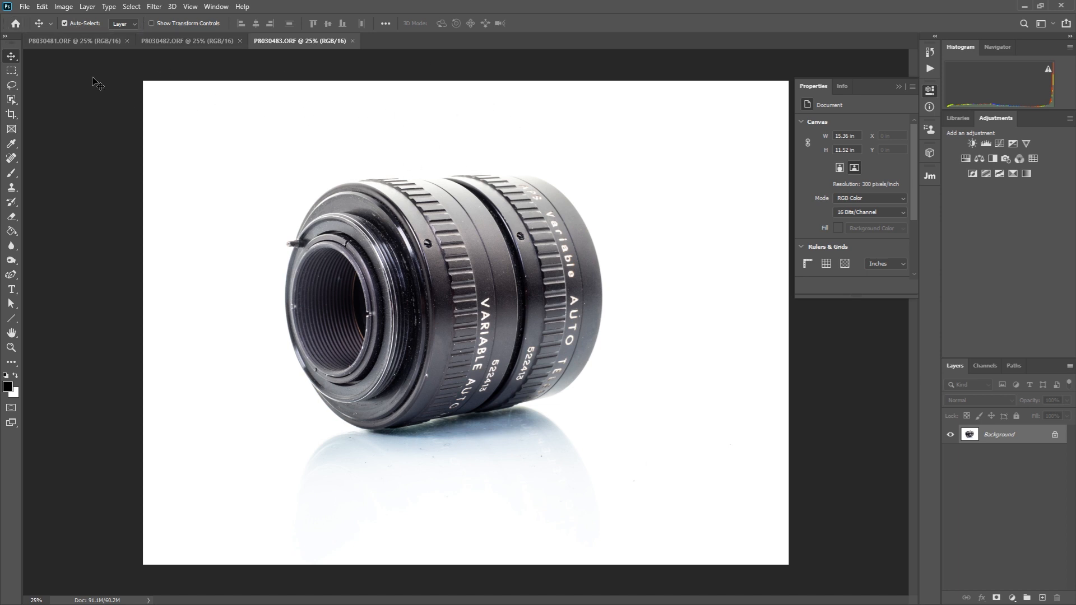
{"action": "left_click", "coordinate": [353, 40]}
{"action": "left_click", "coordinate": [535, 231]}
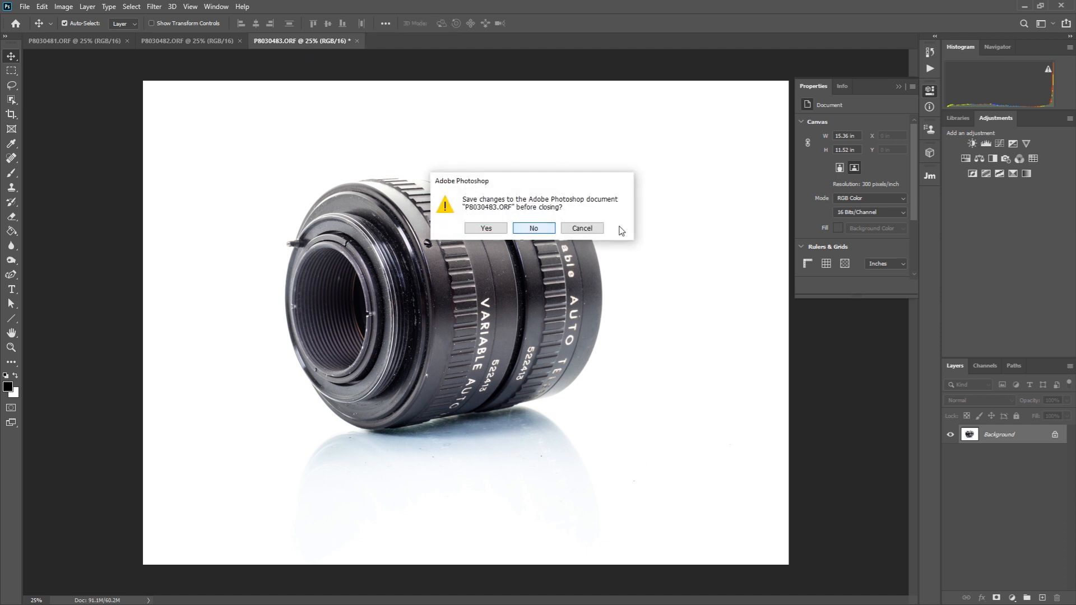
{"action": "left_click", "coordinate": [597, 229]}
- Start saving P8030483.ORF on the computer in JPEG format, and cancel the save
{"action": "left_click", "coordinate": [24, 7]}
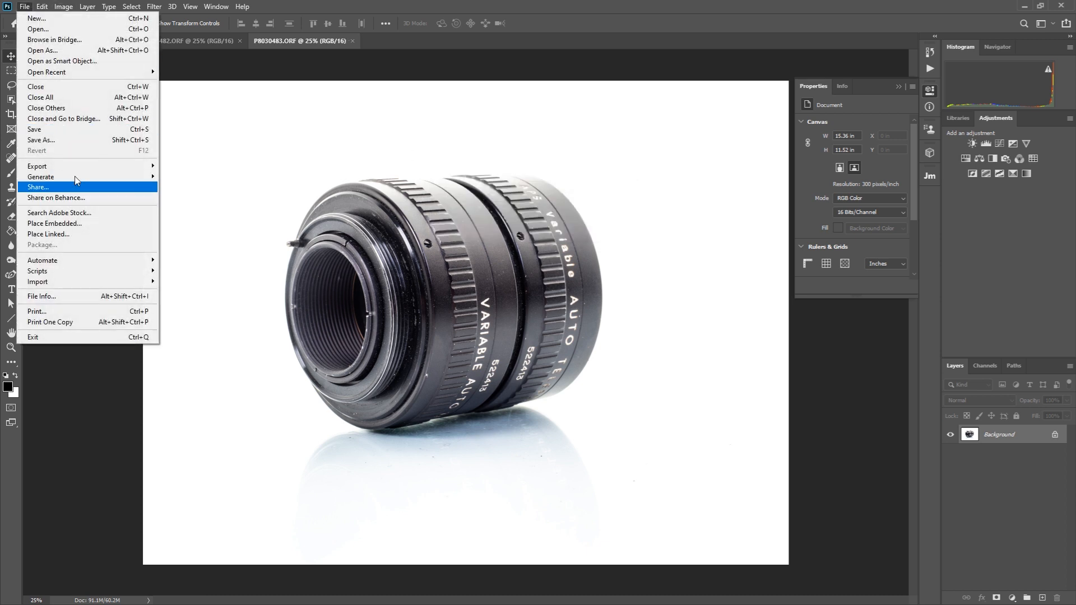
{"action": "left_click", "coordinate": [91, 129]}
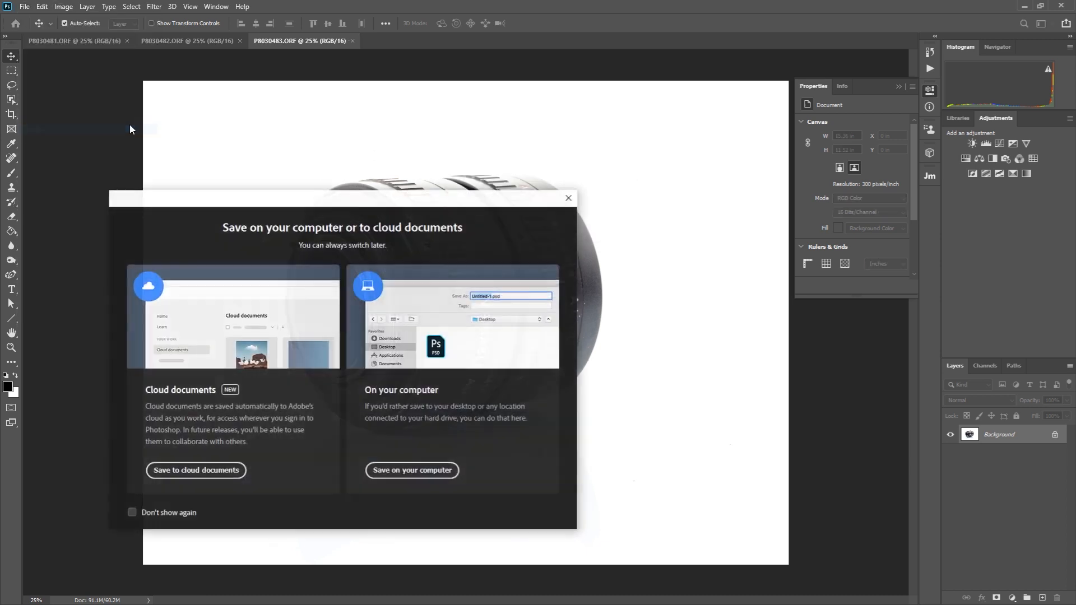
{"action": "left_click", "coordinate": [423, 471]}
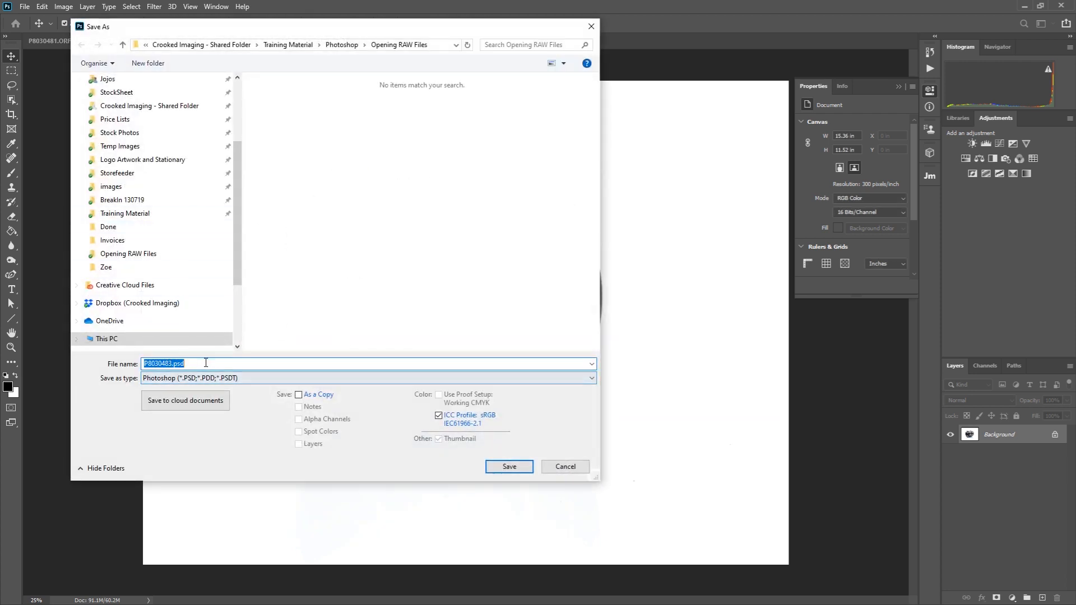
{"action": "left_click", "coordinate": [238, 378]}
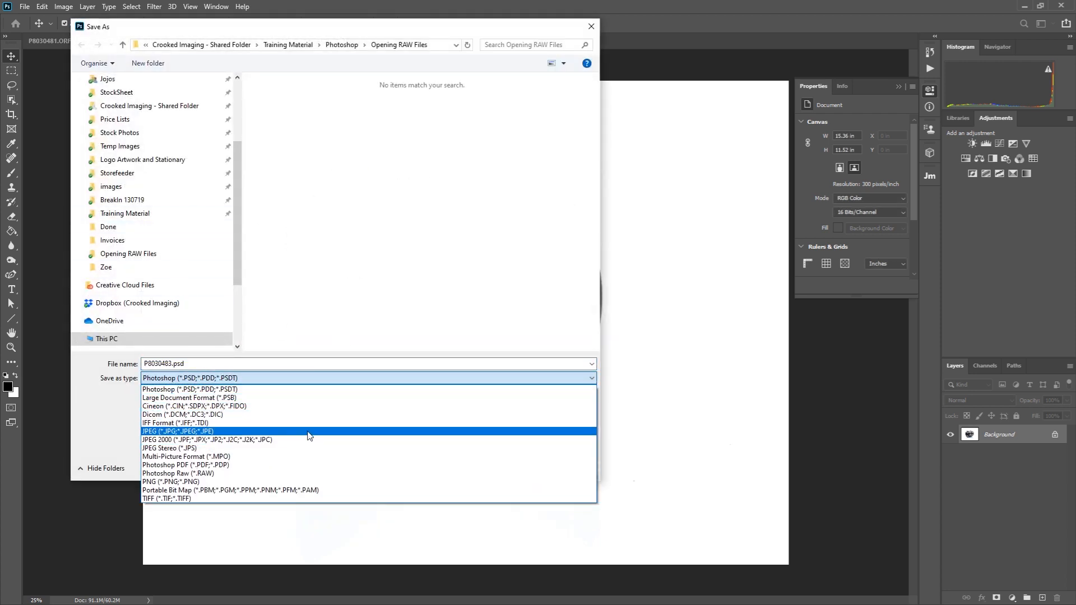
{"action": "left_click", "coordinate": [307, 431]}
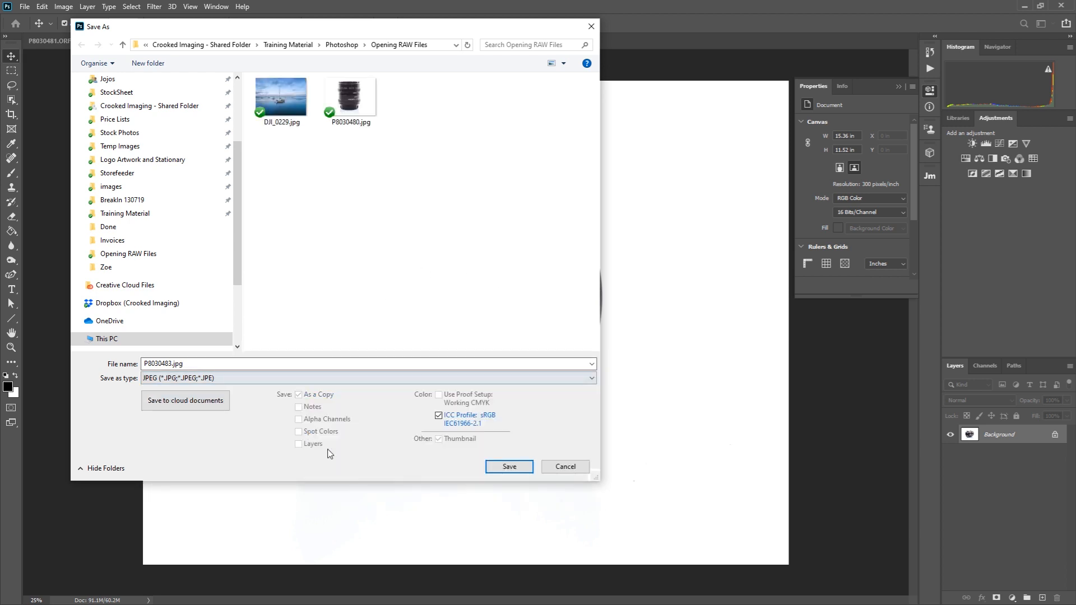
{"action": "left_click", "coordinate": [577, 468]}
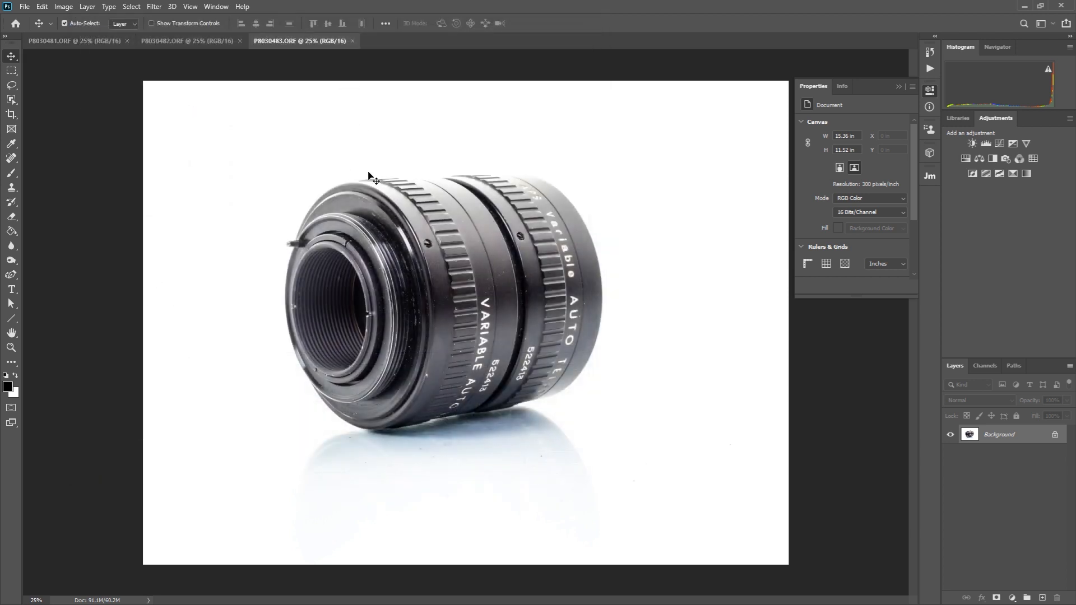
- Close all three open documents without saving their changes
{"action": "right_click", "coordinate": [396, 43]}
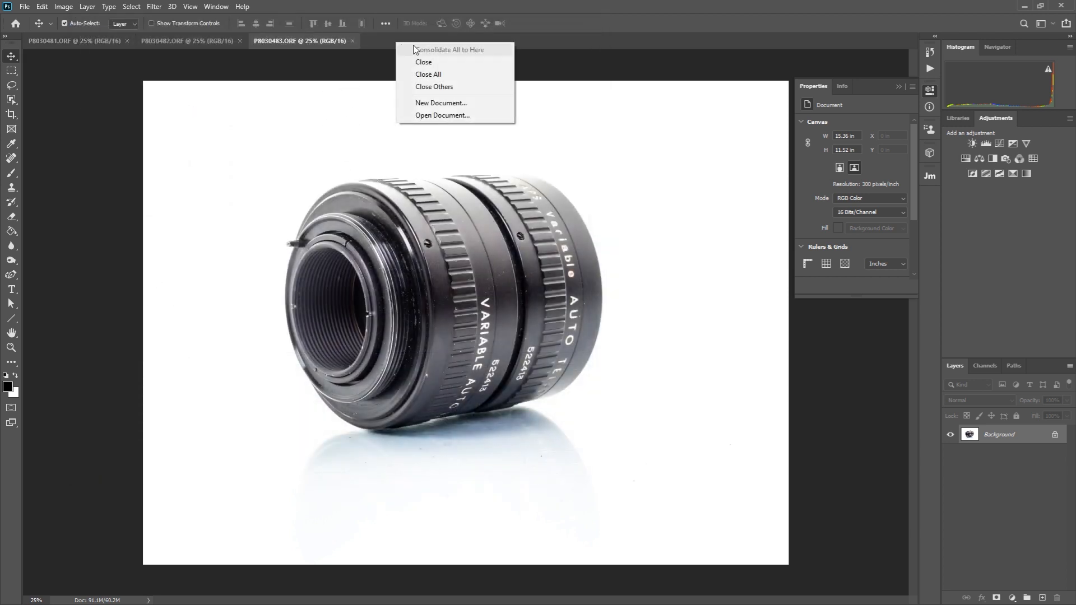
{"action": "left_click", "coordinate": [463, 78]}
{"action": "left_click", "coordinate": [543, 225]}
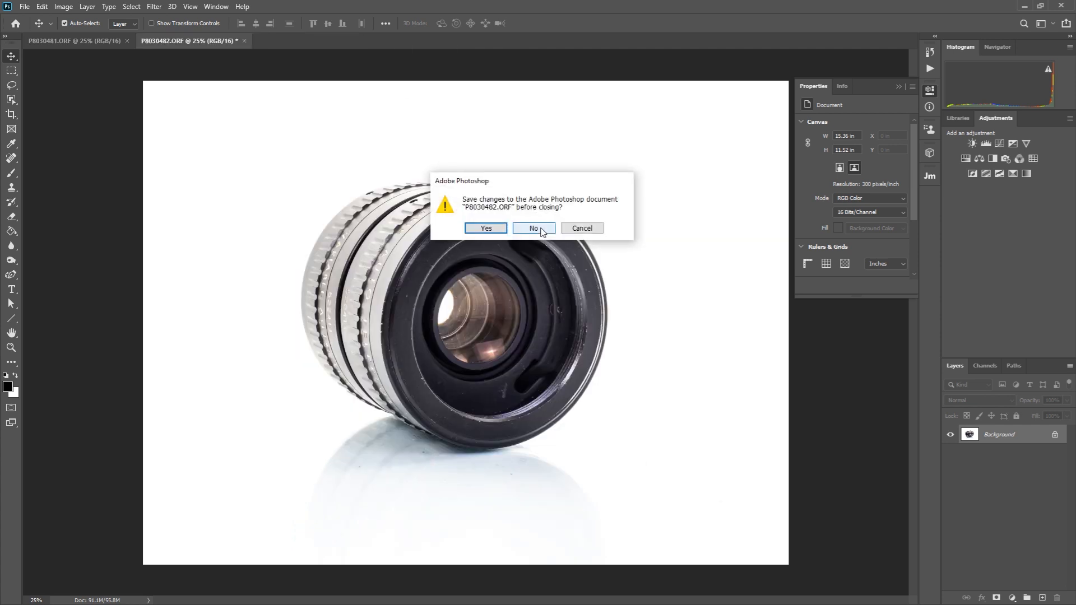
{"action": "left_click", "coordinate": [546, 224]}
{"action": "left_click", "coordinate": [548, 225]}
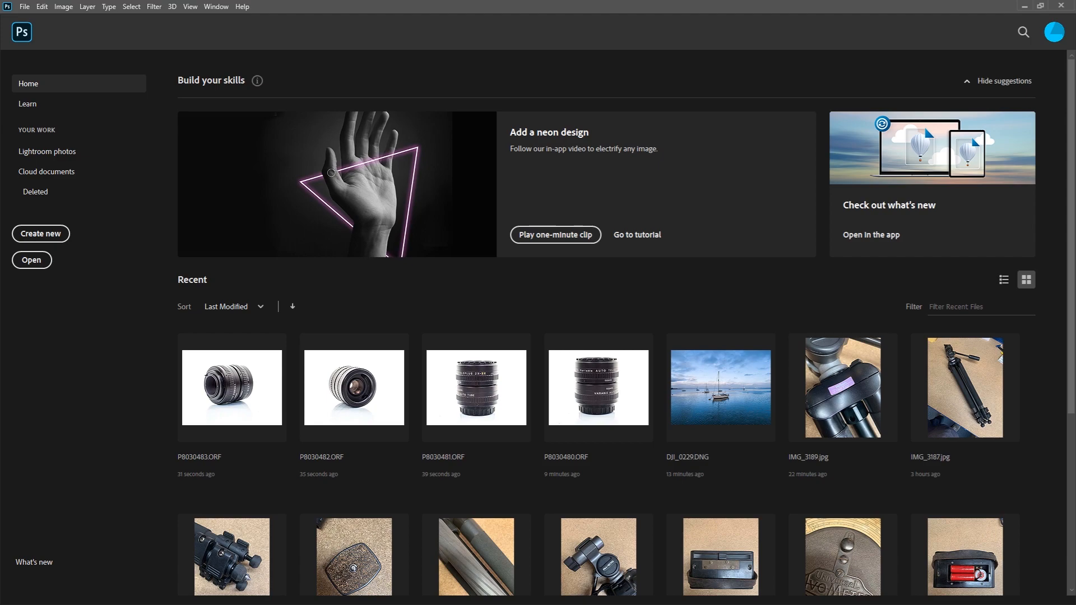
- Open DJI_0229.DNG from Camera Raw into Photoshop and duplicate its Background layer
{"action": "key", "text": "alt+Tab"}
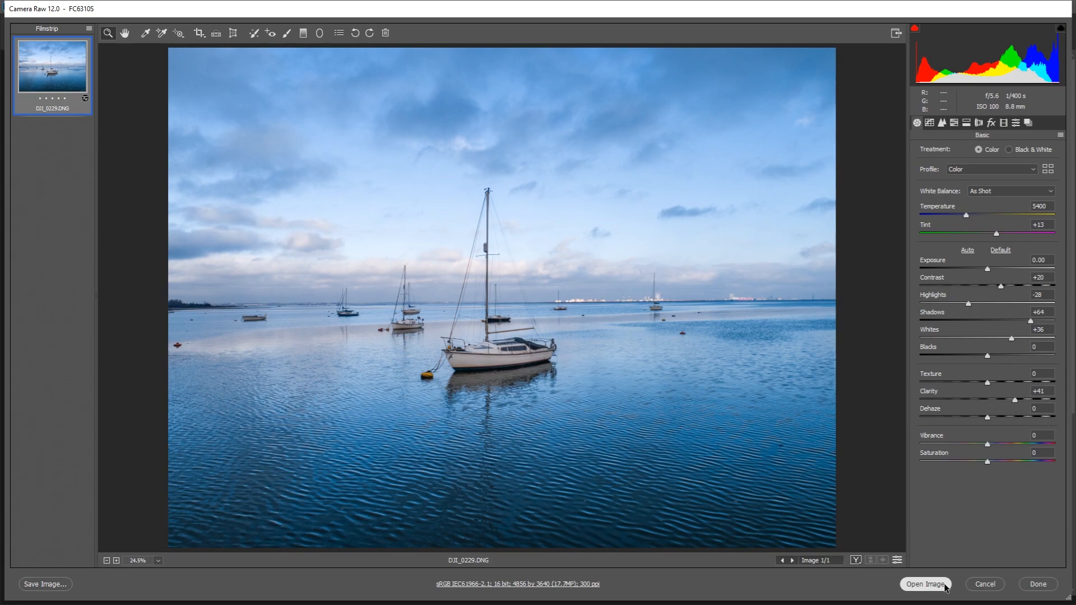
{"action": "left_click", "coordinate": [926, 584]}
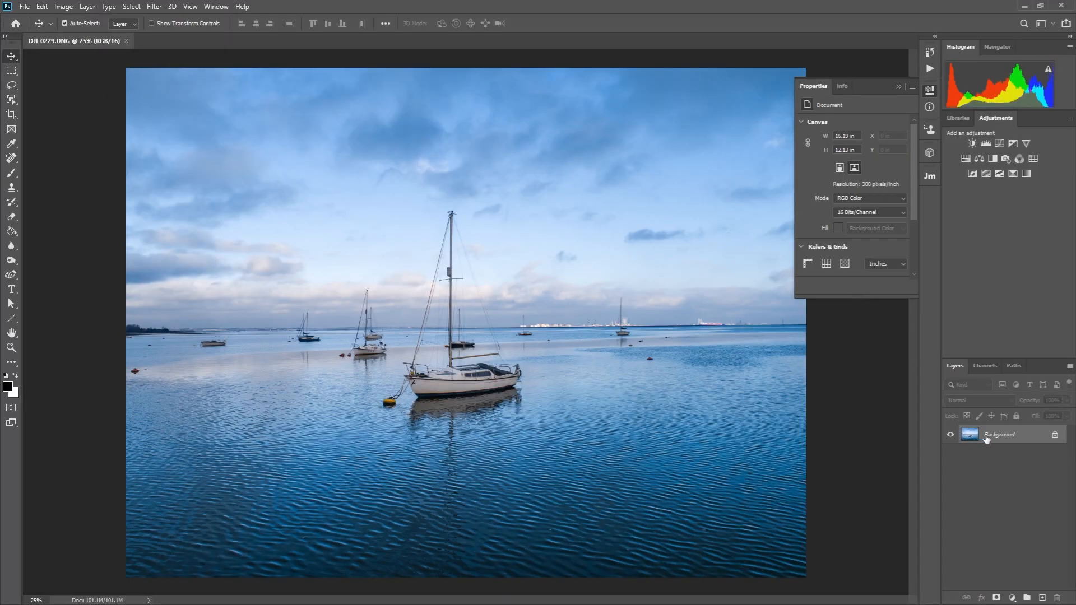
{"action": "right_click", "coordinate": [985, 438]}
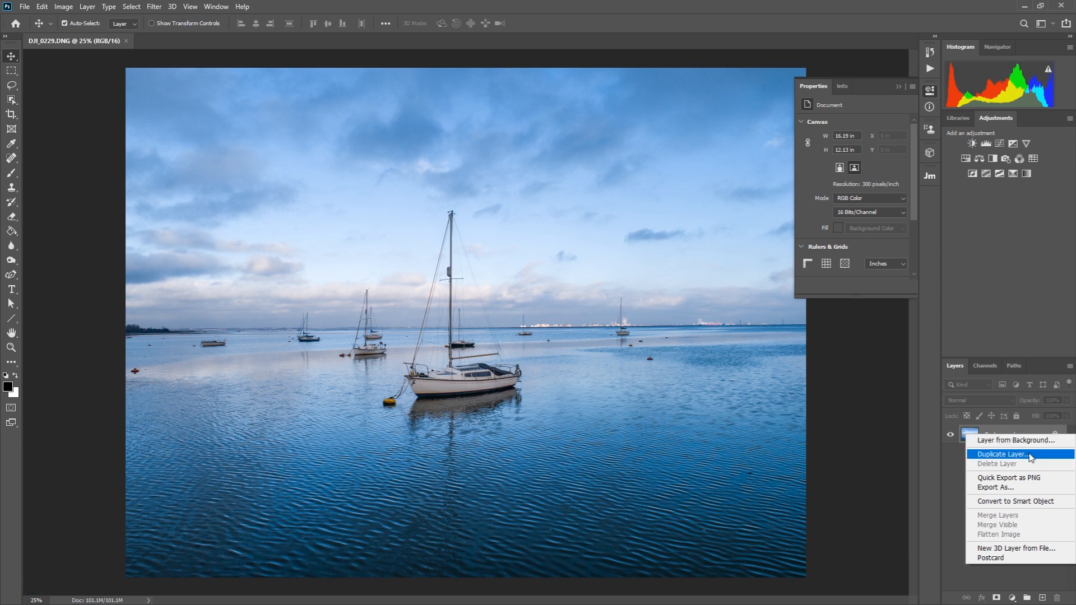
{"action": "left_click", "coordinate": [1003, 454]}
{"action": "left_click", "coordinate": [291, 318]}
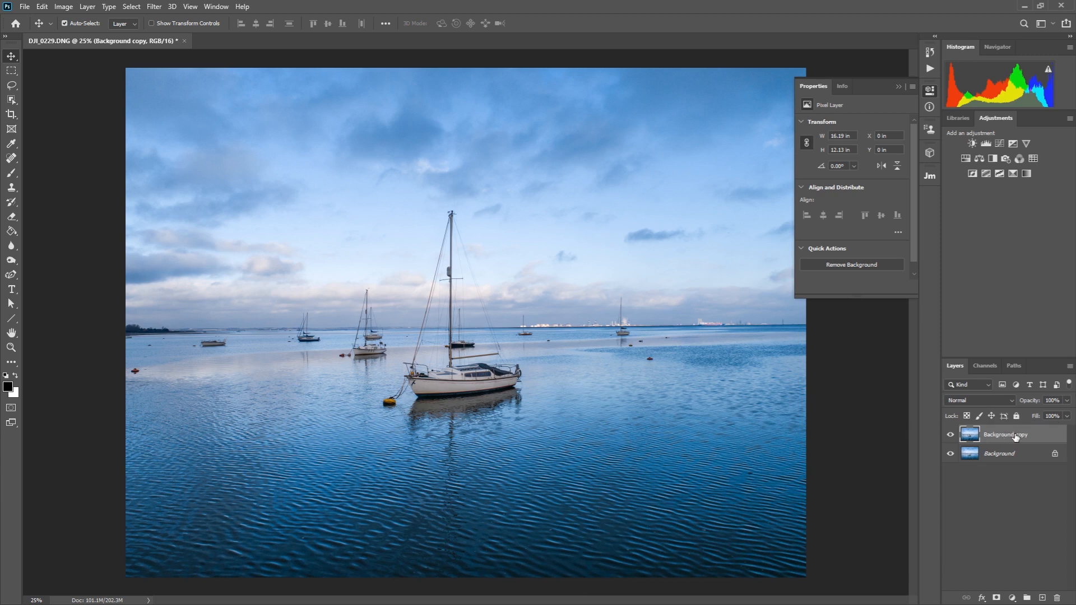
- Rename the duplicated layer as Copy and convert it for smart filters
{"action": "double_click", "coordinate": [993, 436]}
{"action": "type", "text": "Copy"}
{"action": "key", "text": "Return"}
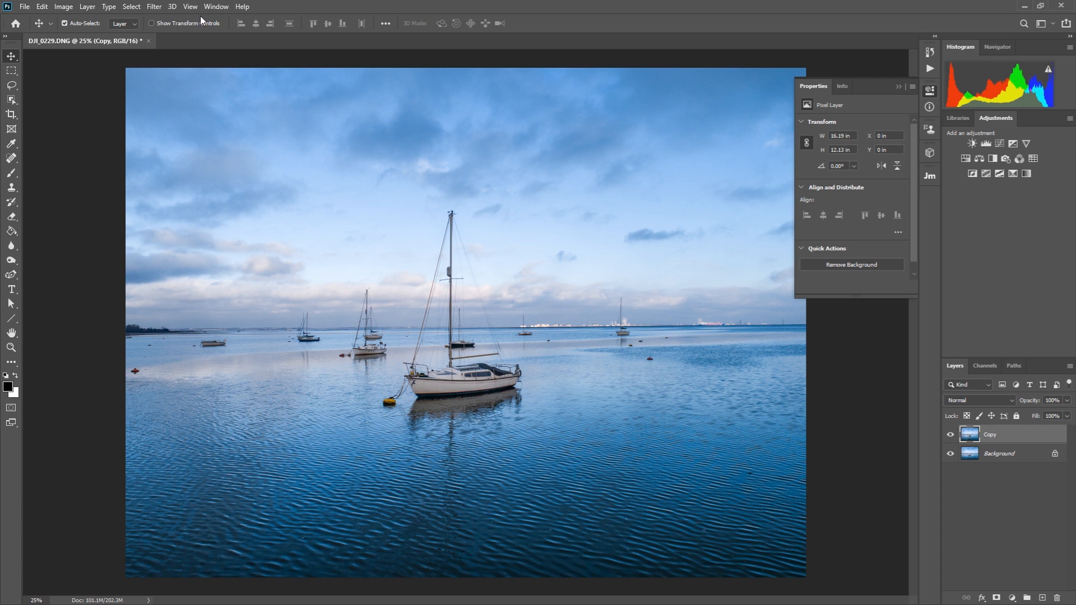
{"action": "left_click", "coordinate": [159, 8]}
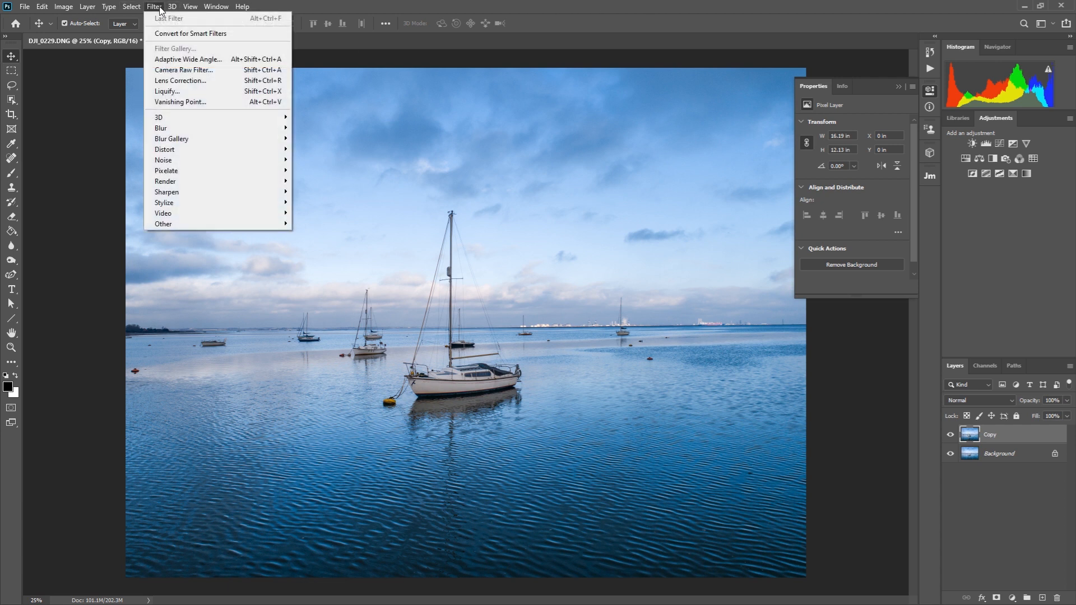
{"action": "left_click", "coordinate": [165, 35]}
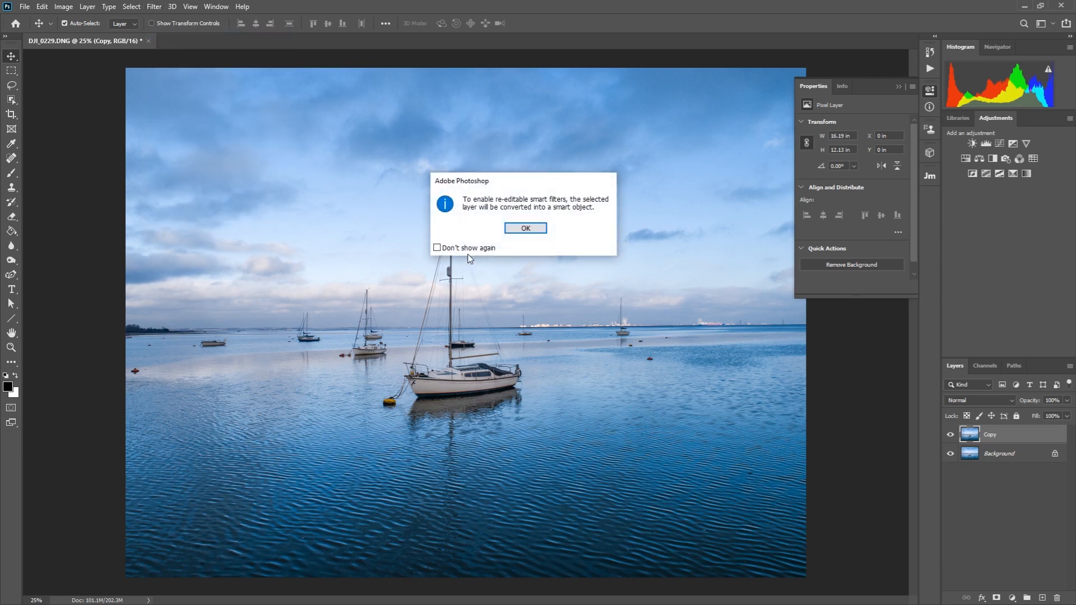
{"action": "left_click", "coordinate": [527, 228]}
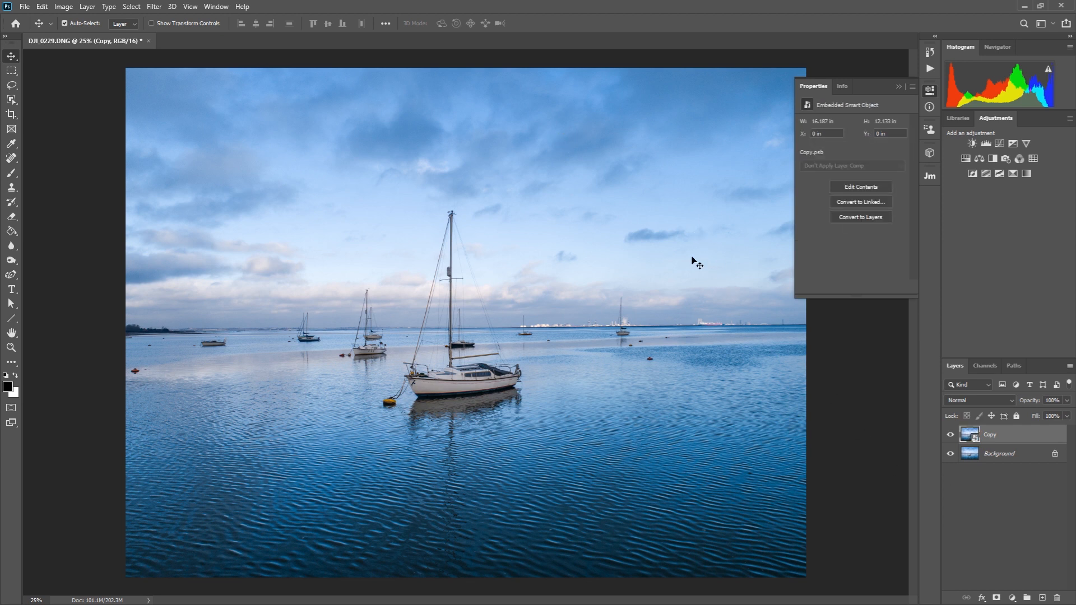
- Start a Camera Raw Filter on the Copy layer with Highlights -76, Whites +48, Blacks -11, Texture +42 and Clarity +31
{"action": "left_click", "coordinate": [157, 7]}
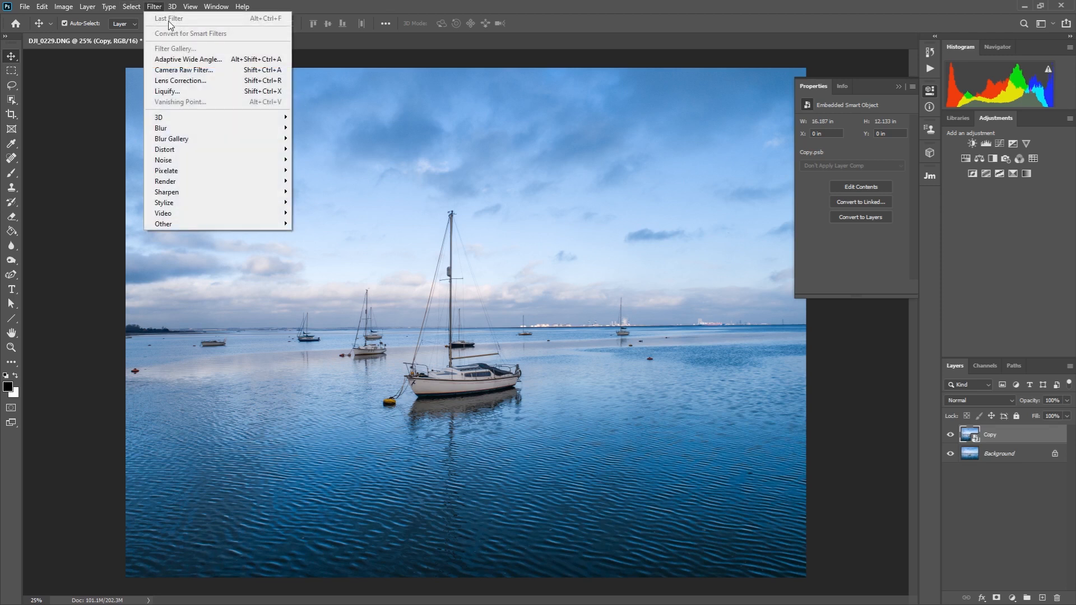
{"action": "left_click", "coordinate": [210, 73]}
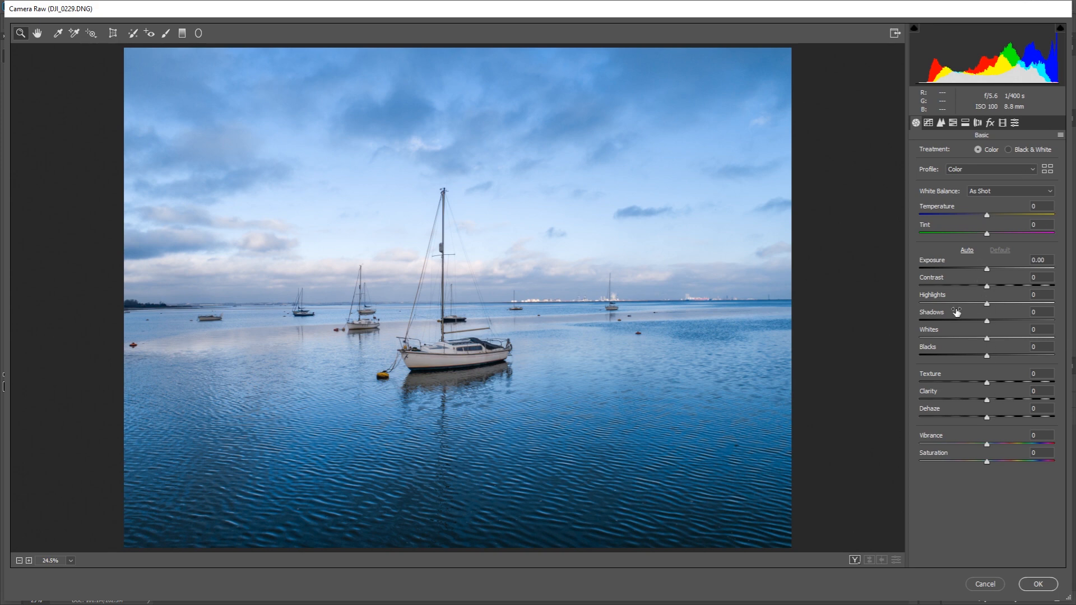
{"action": "left_click_drag", "start_coordinate": [988, 341], "coordinate": [1014, 341]}
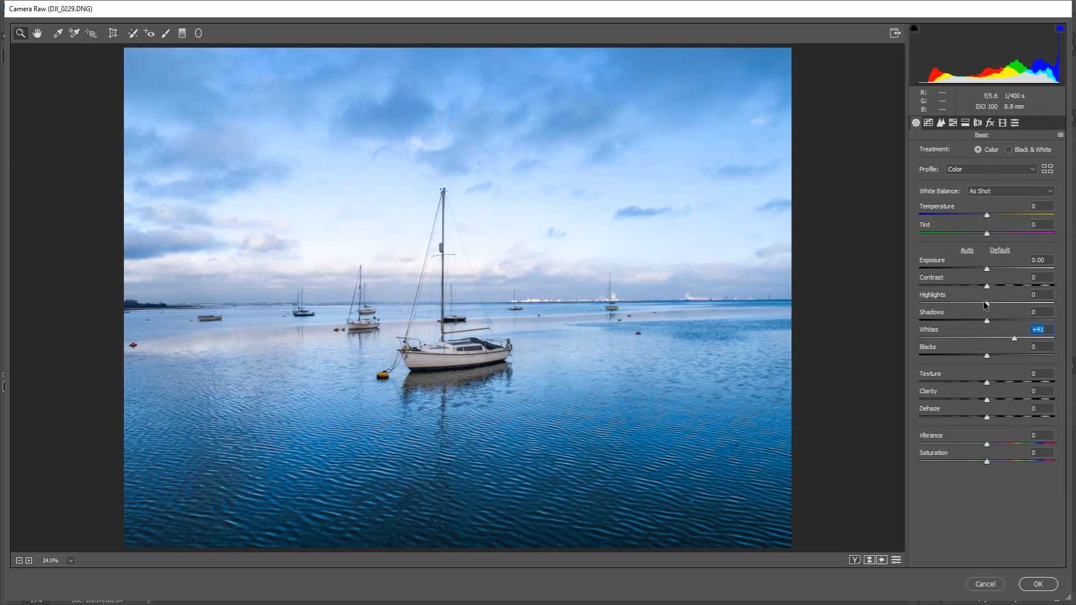
{"action": "left_click_drag", "start_coordinate": [986, 305], "coordinate": [935, 306]}
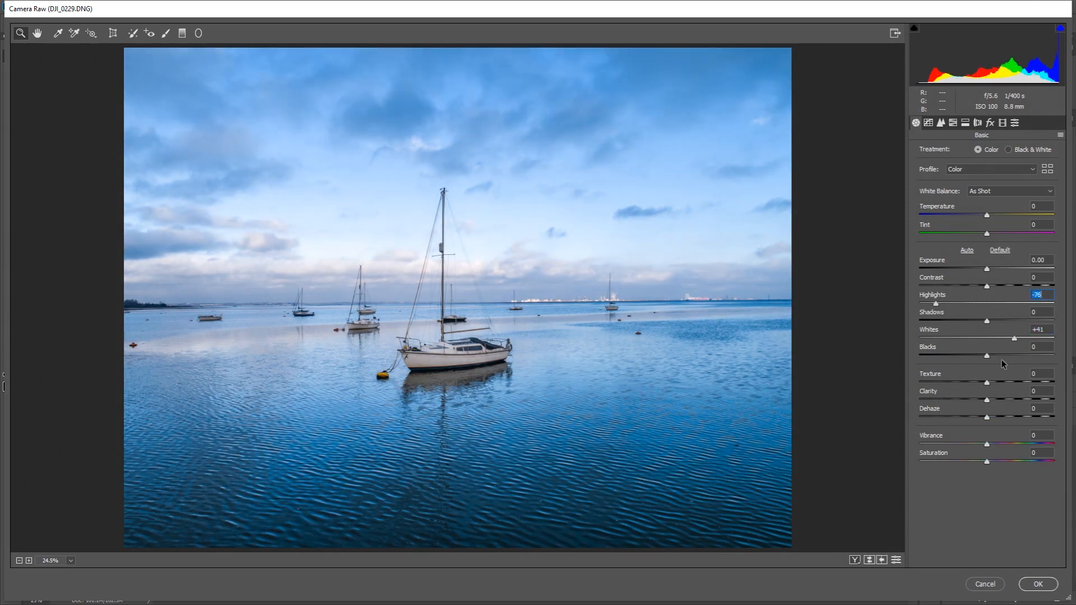
{"action": "left_click_drag", "start_coordinate": [987, 357], "coordinate": [1019, 339]}
{"action": "left_click", "coordinate": [1015, 338]}
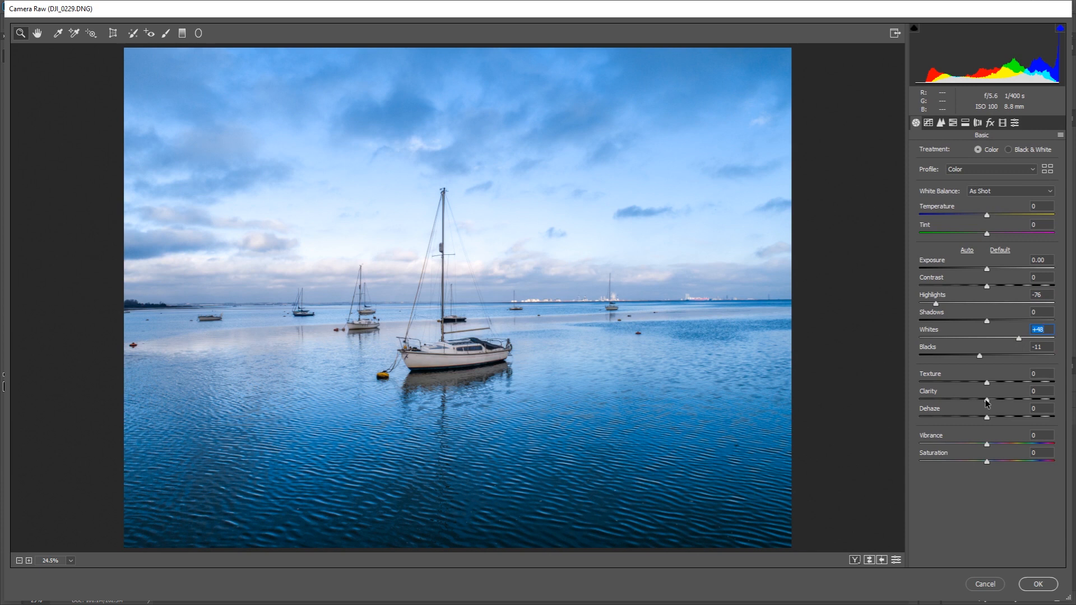
{"action": "left_click_drag", "start_coordinate": [987, 400], "coordinate": [1015, 385]}
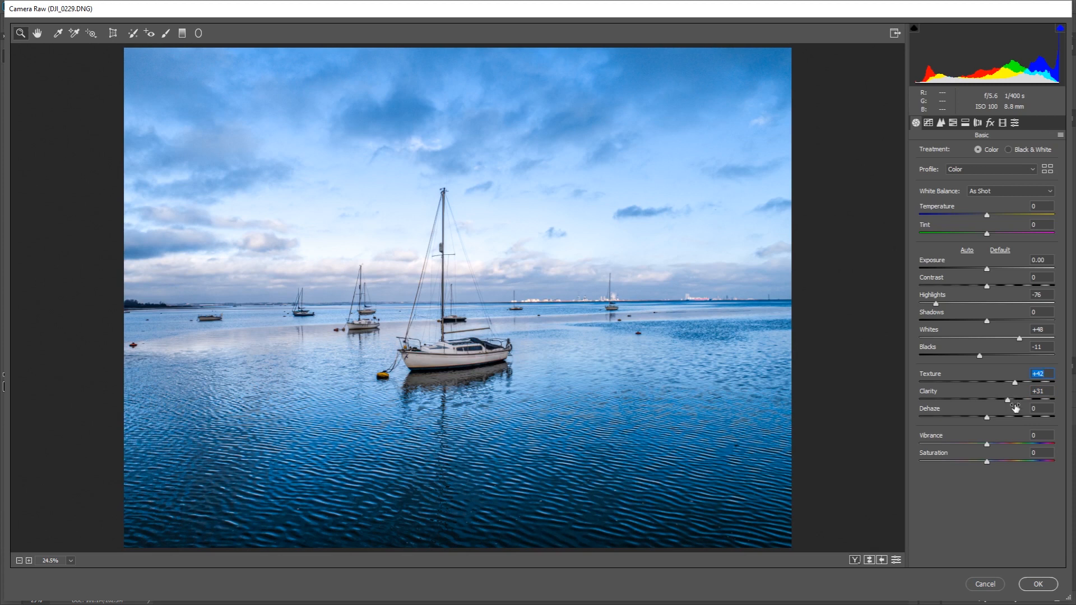
- Add a slight dark post-crop vignette in Highlight Priority style and apply the Camera Raw Filter
{"action": "left_click", "coordinate": [990, 122]}
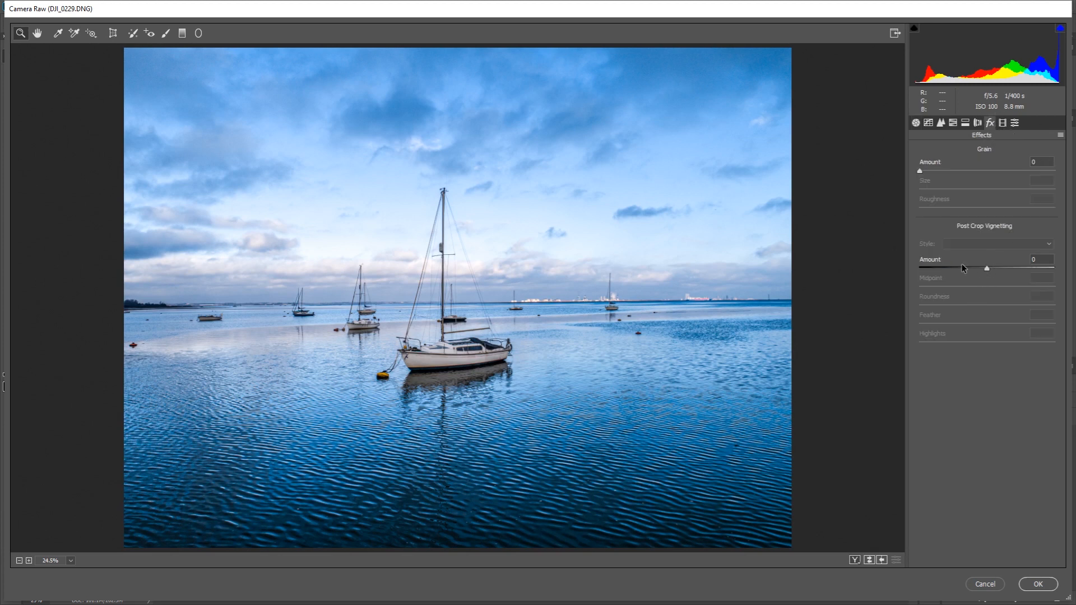
{"action": "left_click_drag", "start_coordinate": [988, 271], "coordinate": [984, 270]}
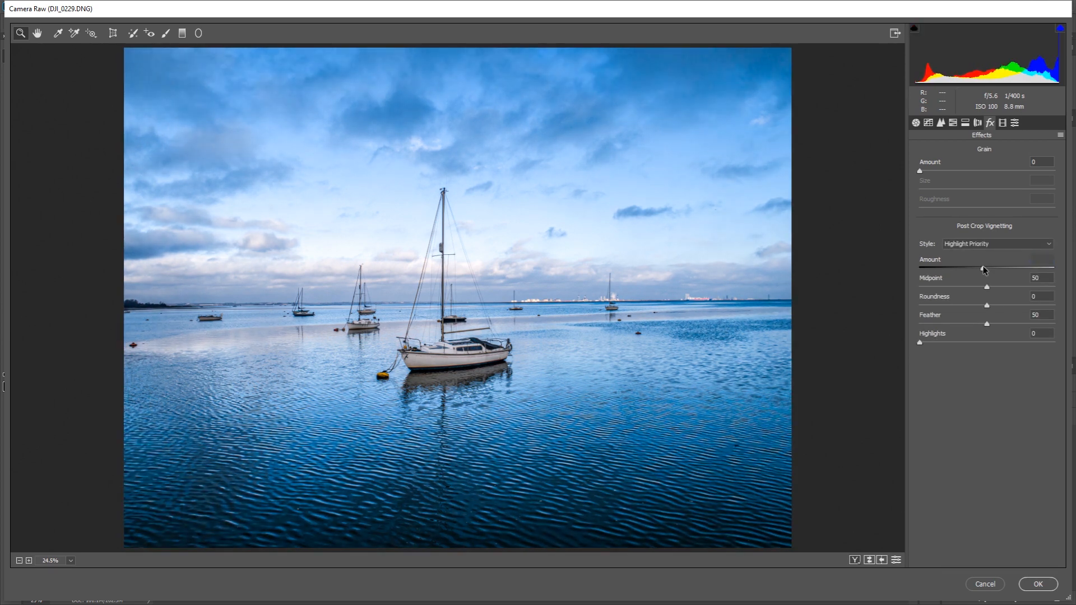
{"action": "left_click", "coordinate": [1038, 584]}
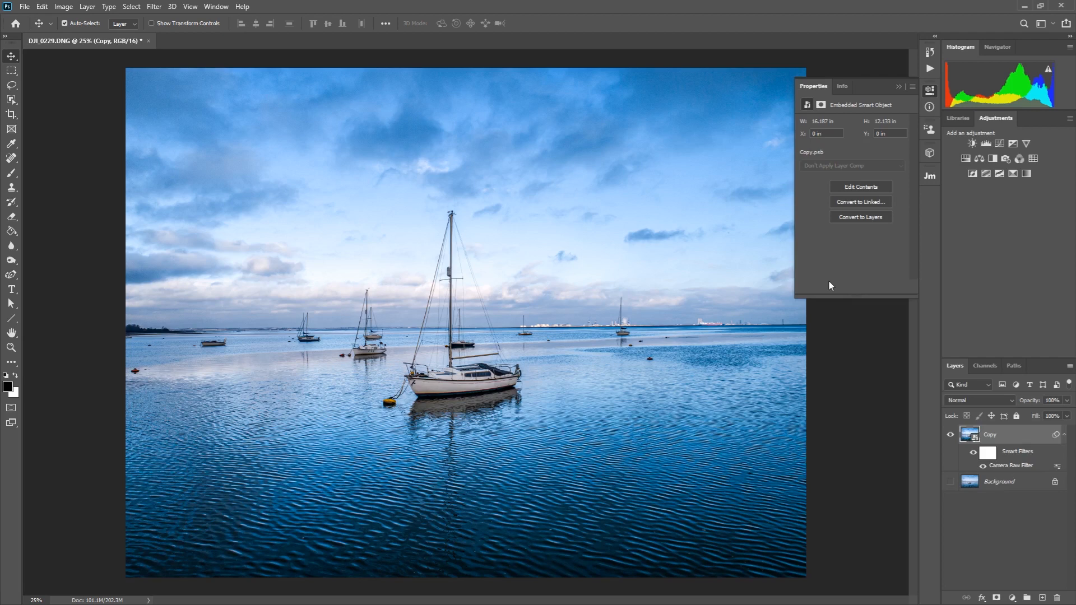
- Save the layered image on the computer as DJI_0229.psd in the Opening RAW Files folder, keeping Photoshop format and layers
{"action": "left_click", "coordinate": [25, 7]}
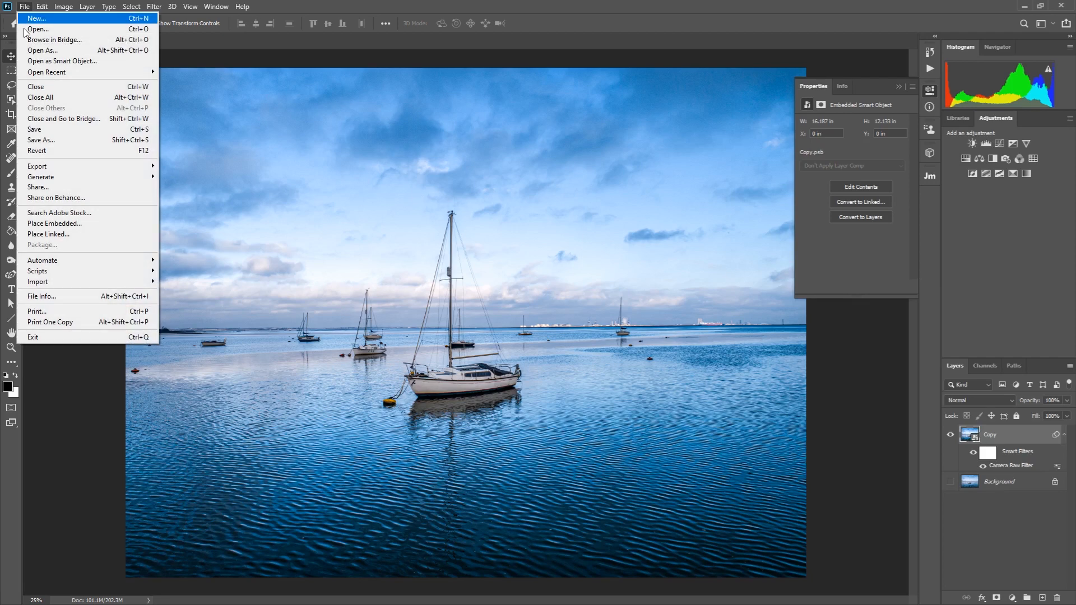
{"action": "left_click", "coordinate": [95, 141]}
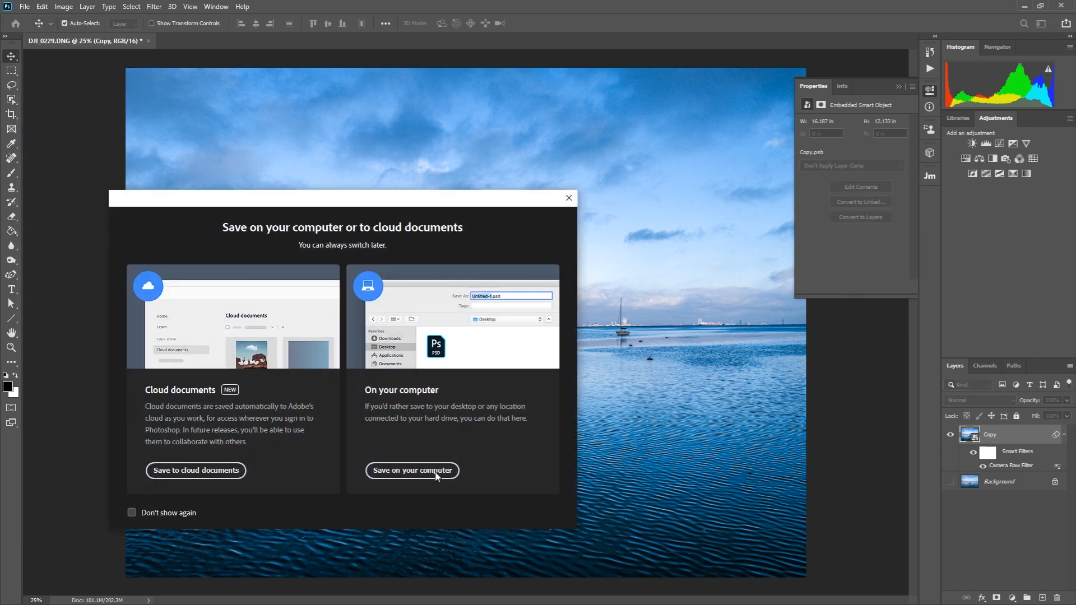
{"action": "left_click", "coordinate": [416, 470]}
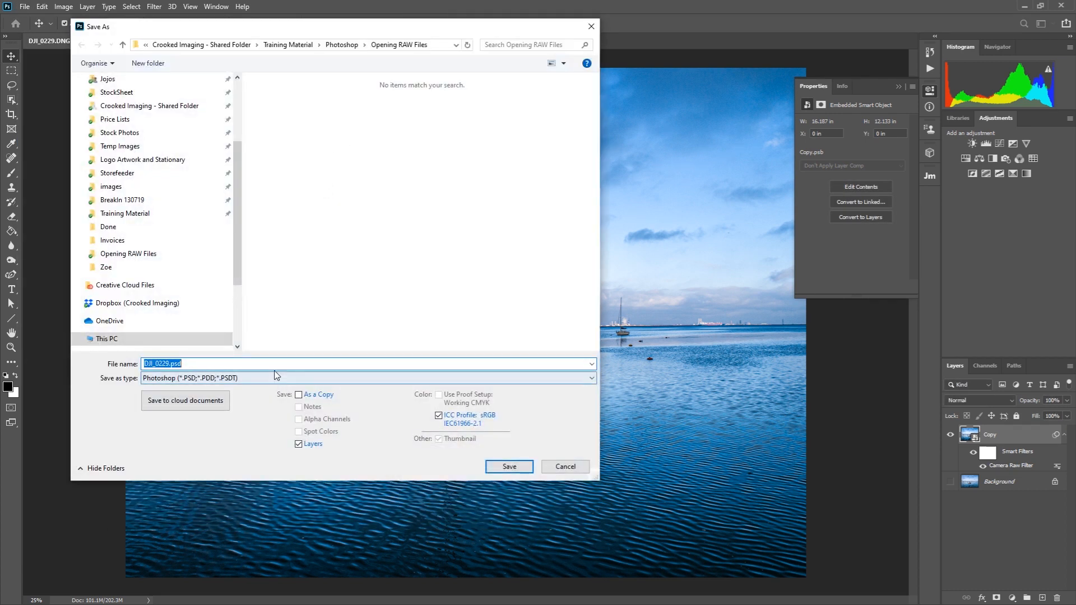
{"action": "left_click", "coordinate": [509, 468]}
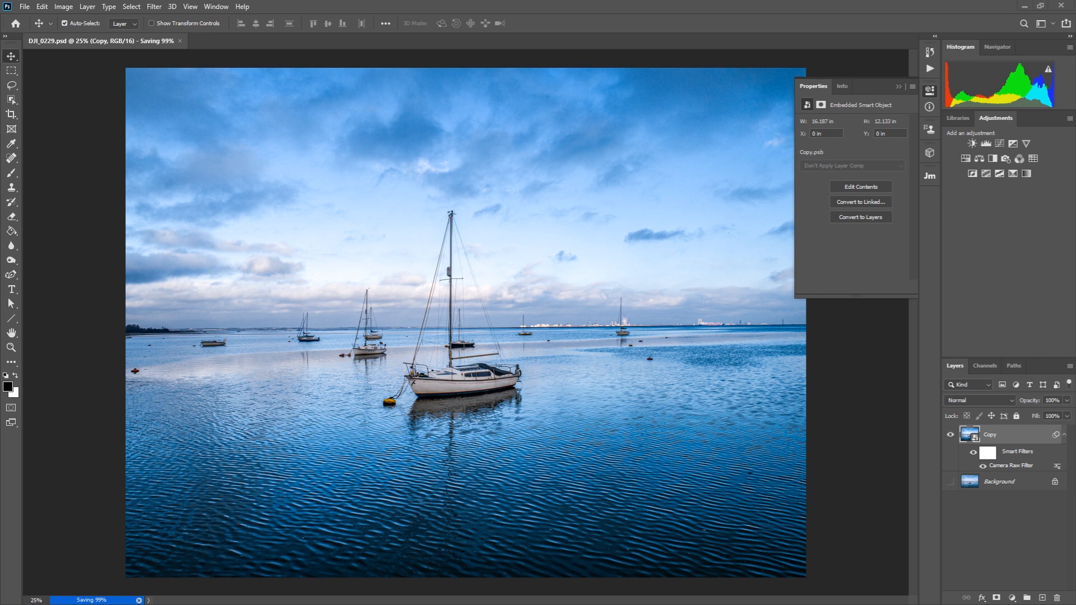
- Switch to File Explorer and check the DJI_0229 PSD, JPG and DNG files in the Opening RAW Files folder
{"action": "key", "text": "alt+Tab"}
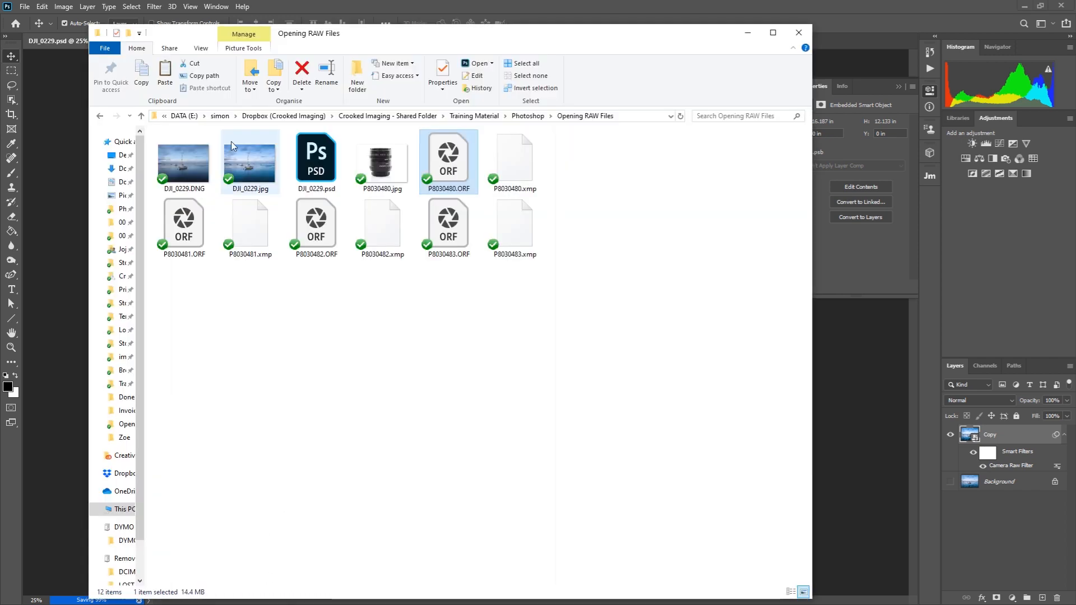
{"action": "left_click", "coordinate": [324, 163]}
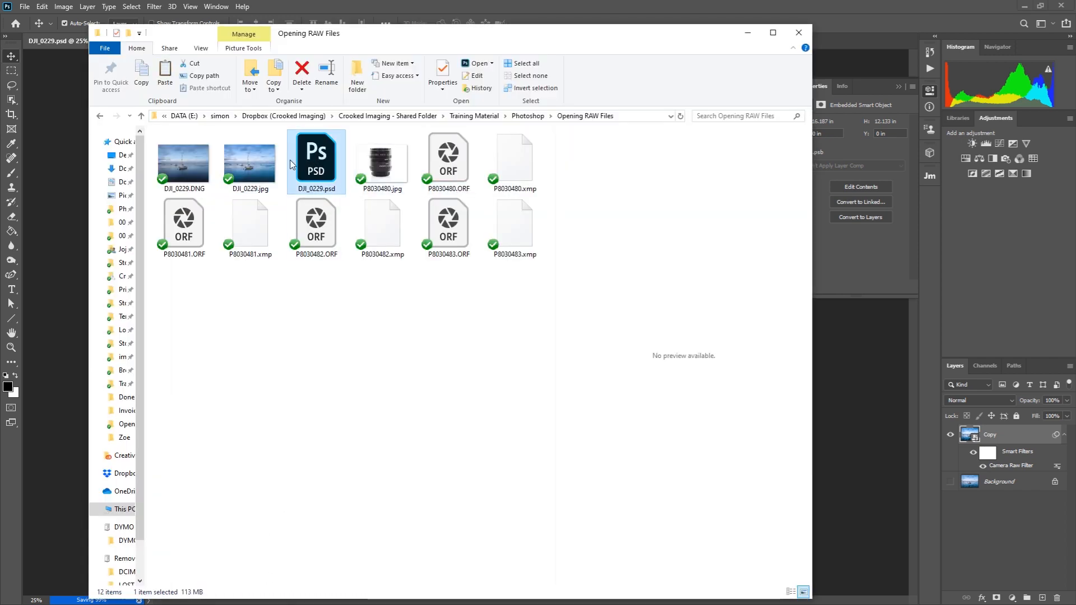
{"action": "left_click", "coordinate": [260, 153]}
{"action": "left_click", "coordinate": [194, 159]}
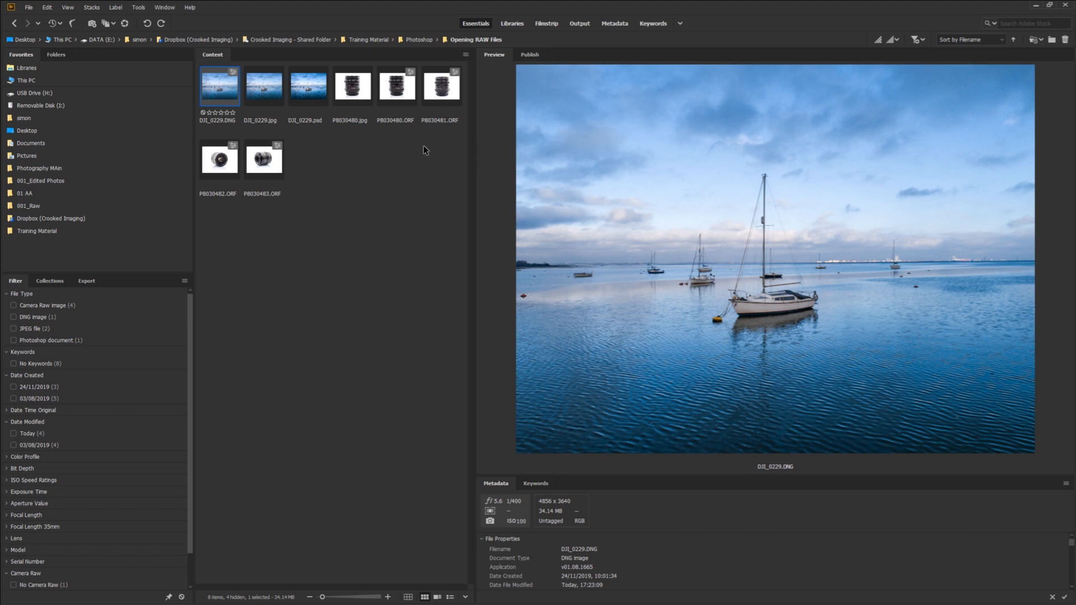
- Preview the raw lens photos P8030480.ORF, P8030481.ORF, P8030483.ORF and P8030482.ORF one after another in Adobe Bridge
{"action": "left_click", "coordinate": [402, 104]}
{"action": "left_click", "coordinate": [442, 105]}
{"action": "left_click", "coordinate": [273, 168]}
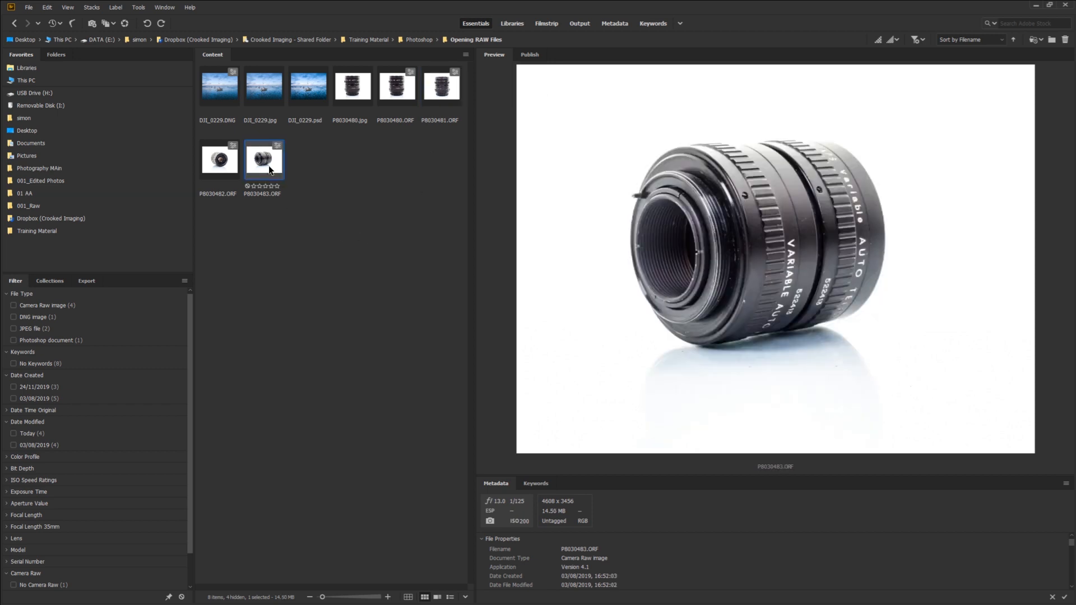
{"action": "left_click", "coordinate": [214, 171]}
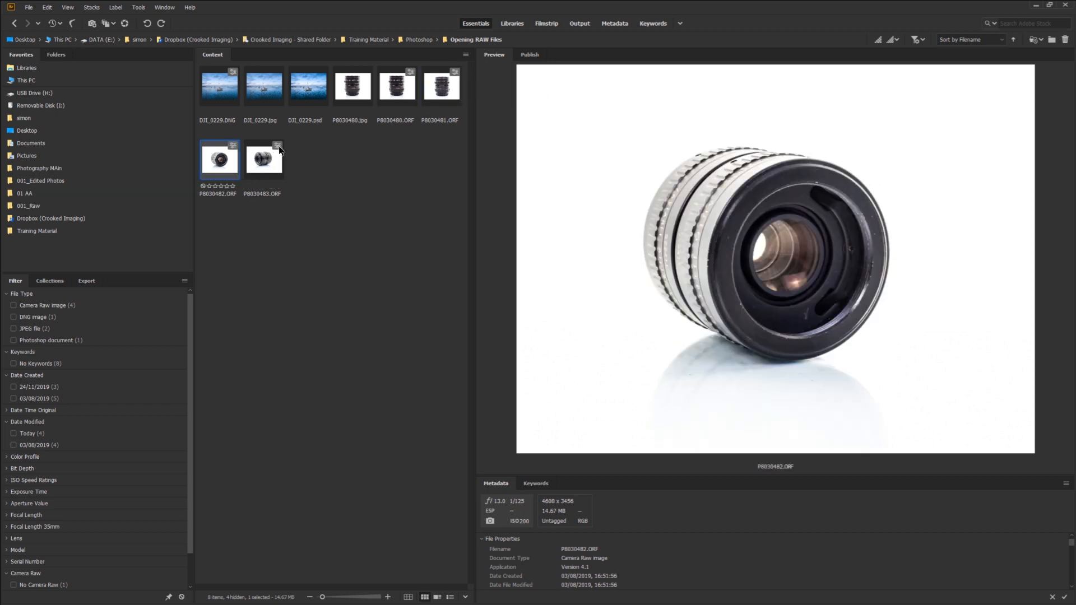